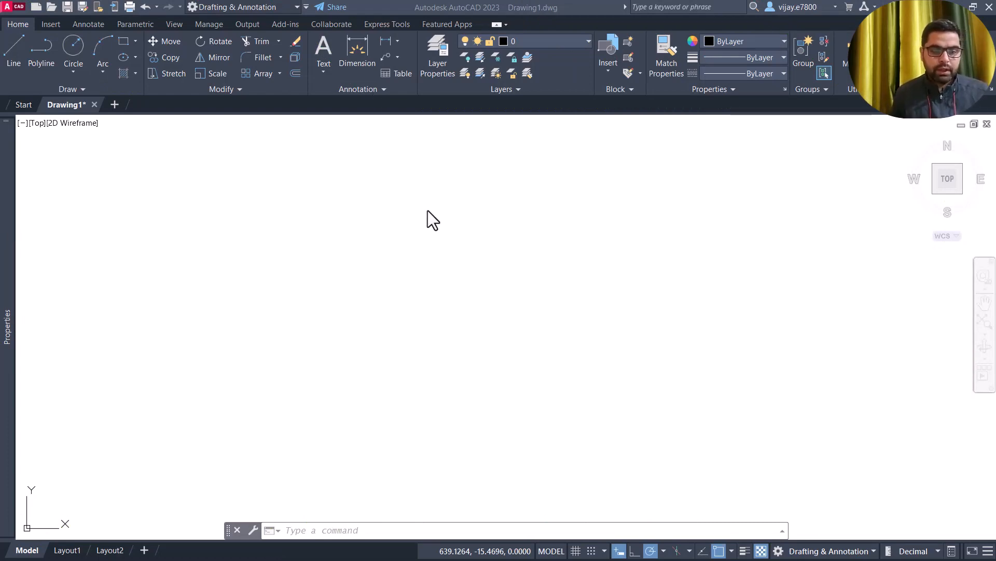
Erase all the old quadrant sketches and long horizontal lines from the drawing
{"action": "scroll", "coordinate": [249, 384], "scroll_direction": "down", "scroll_amount": 10}
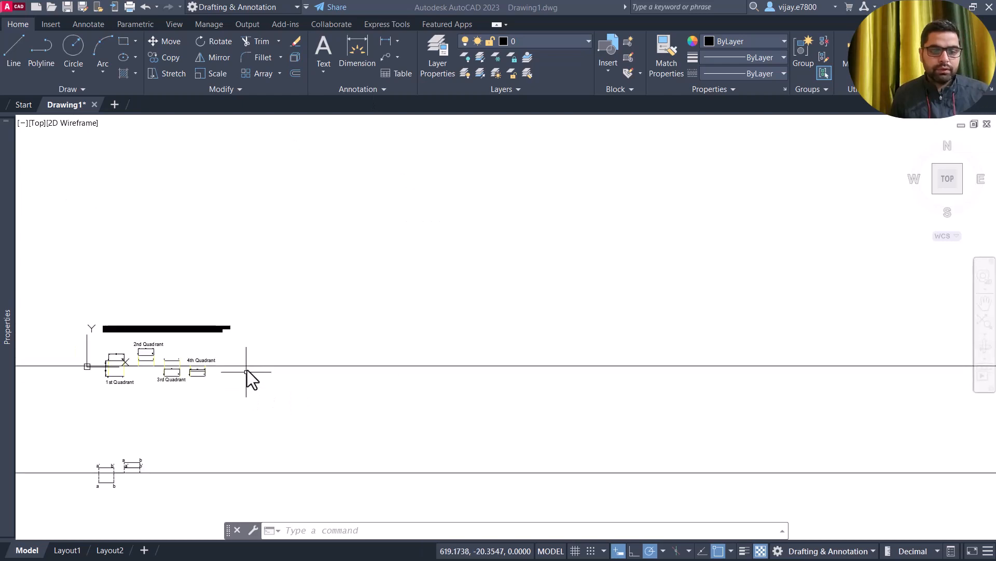
{"action": "left_click", "coordinate": [395, 508]}
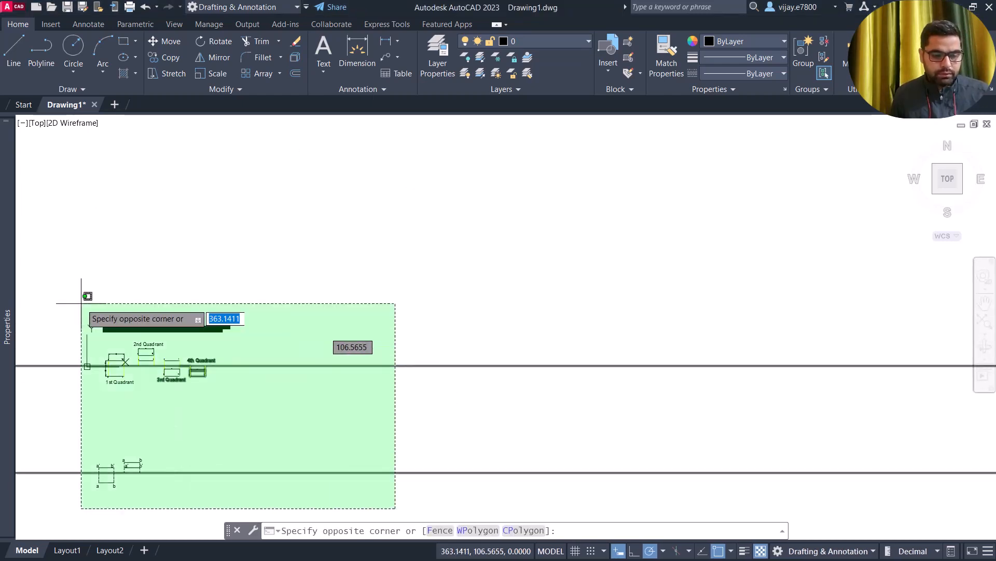
{"action": "left_click", "coordinate": [81, 303]}
{"action": "key", "text": "Delete"}
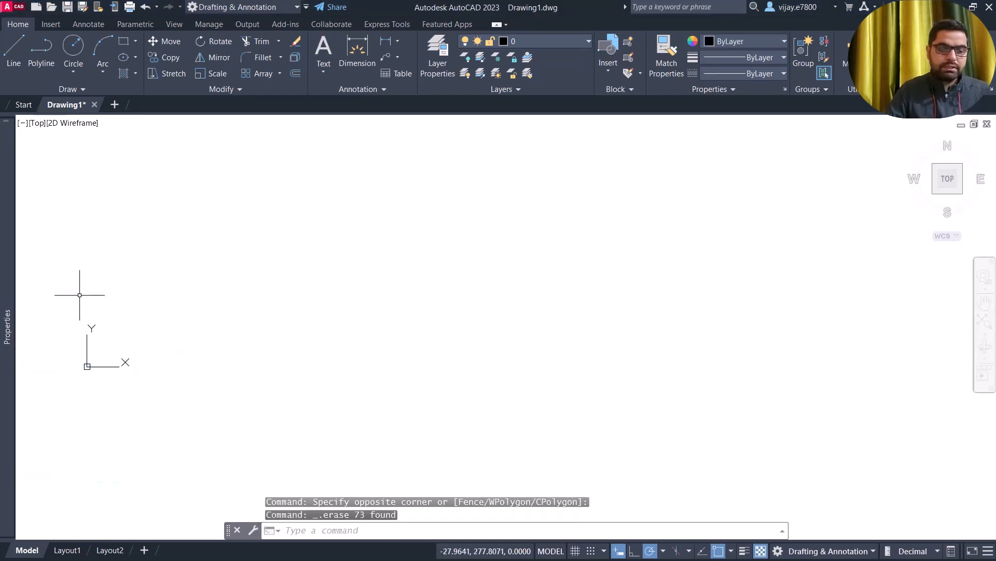
Draw a horizontal line starting at 0,0 and ending 36 units along the X axis
{"action": "middle_click_drag", "start_coordinate": [94, 340], "coordinate": [601, 345]}
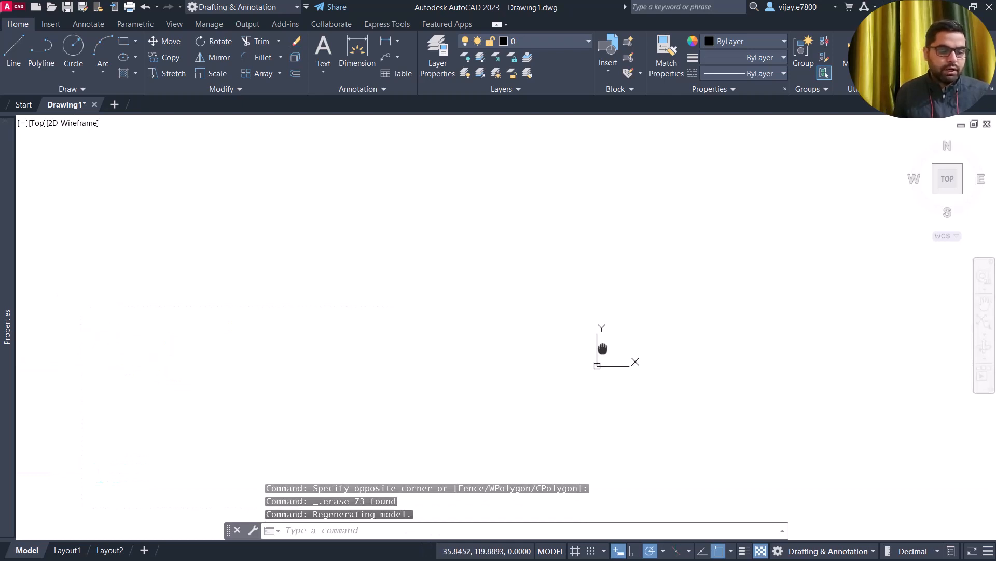
{"action": "scroll", "coordinate": [573, 338], "scroll_direction": "up", "scroll_amount": 2}
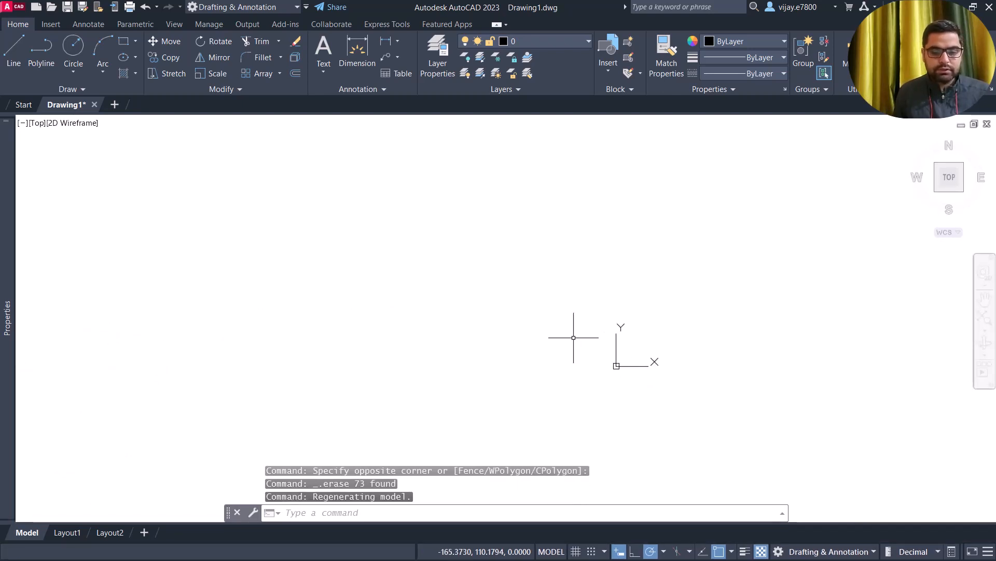
{"action": "middle_click_drag", "start_coordinate": [562, 334], "coordinate": [436, 278]}
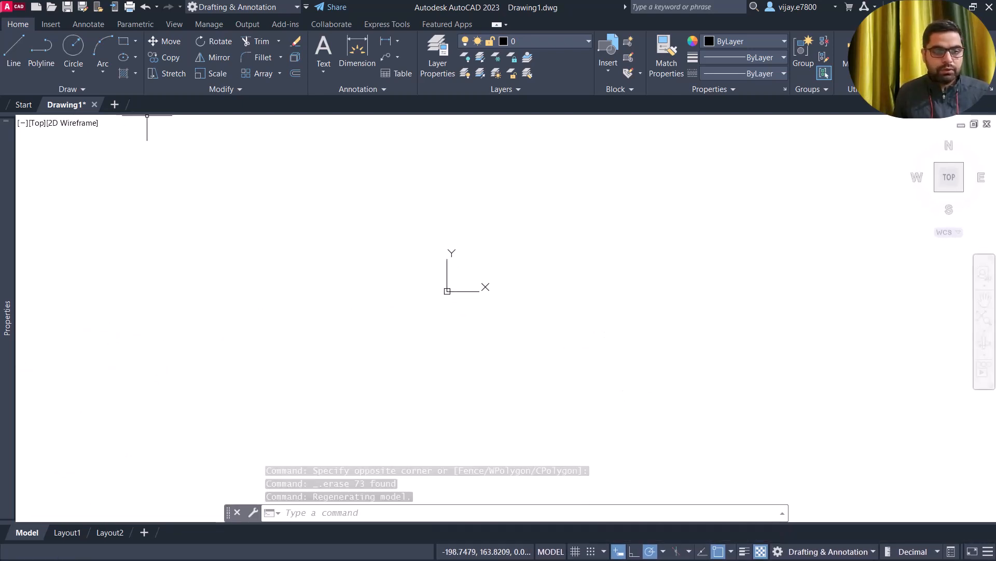
{"action": "left_click", "coordinate": [20, 45]}
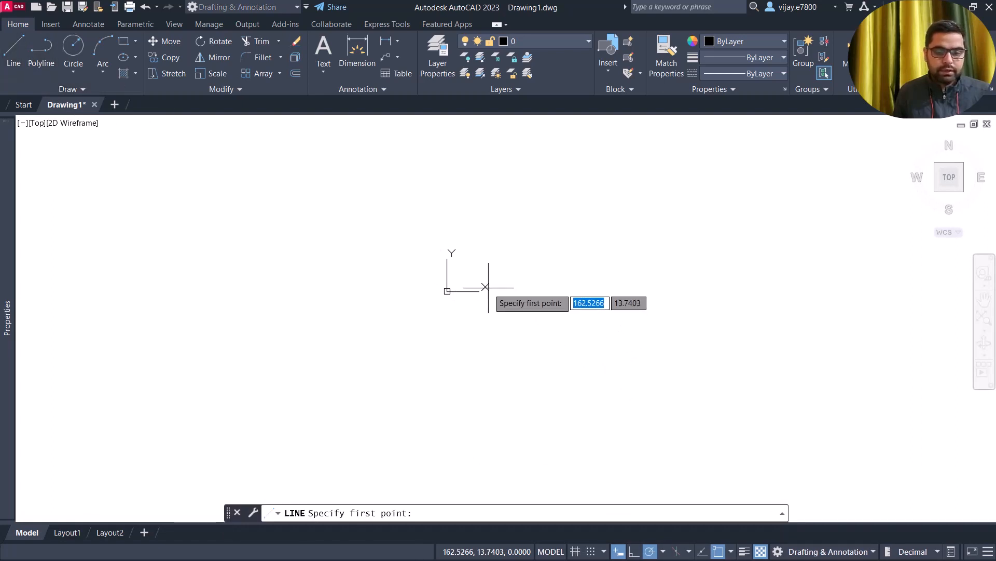
{"action": "type", "text": ","}
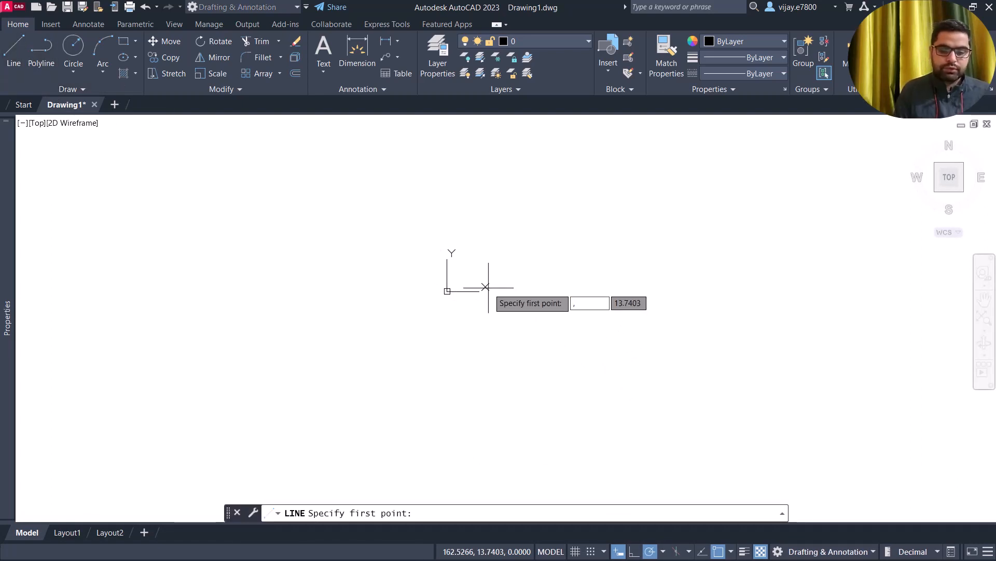
{"action": "key", "text": "BackSpace"}
{"action": "type", "text": "0"}
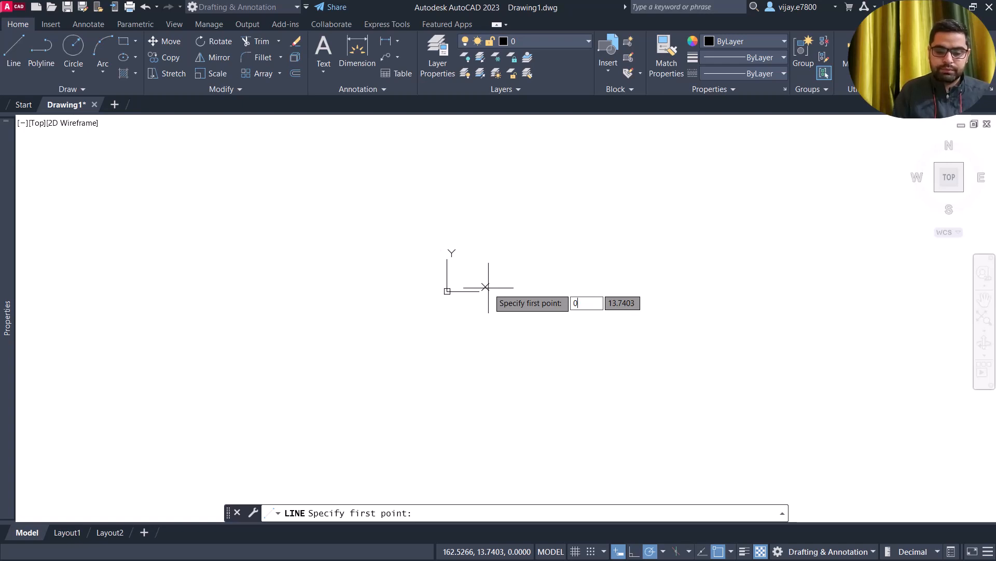
{"action": "key", "text": "Num_Lock"}
{"action": "type", "text": ",0"}
{"action": "key", "text": "Return"}
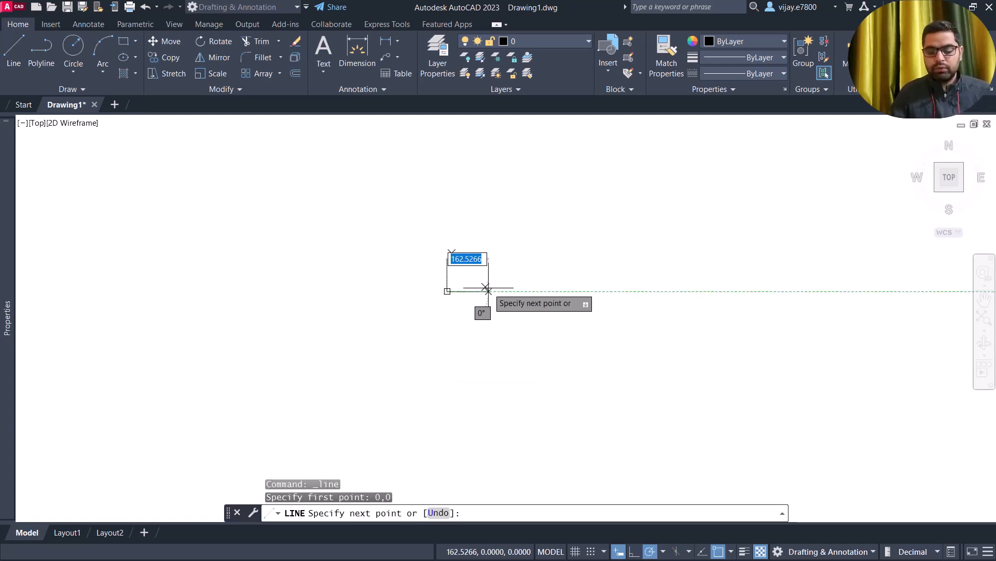
{"action": "type", "text": "36"}
{"action": "key", "text": "Tab"}
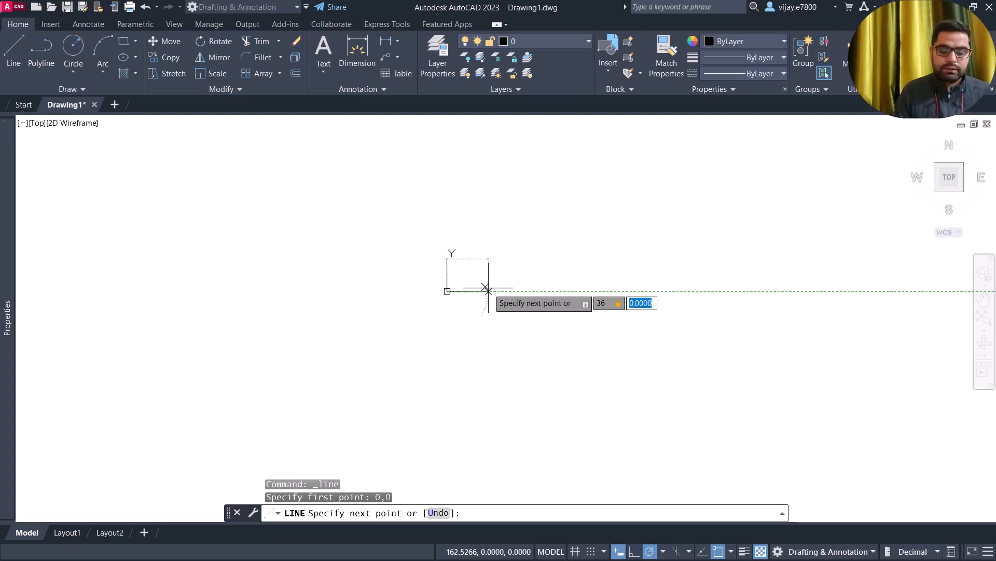
{"action": "type", "text": "0"}
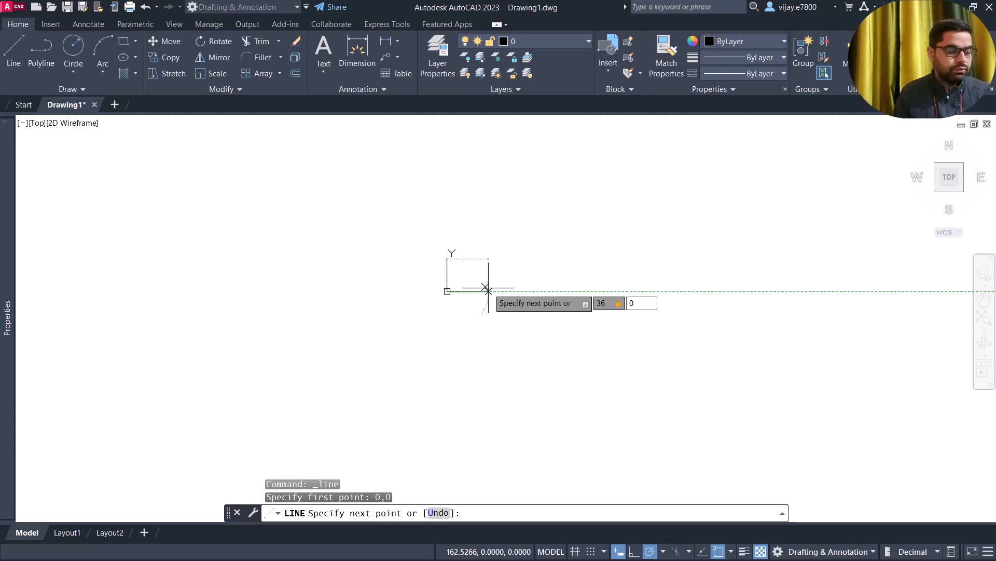
{"action": "key", "text": "Return"}
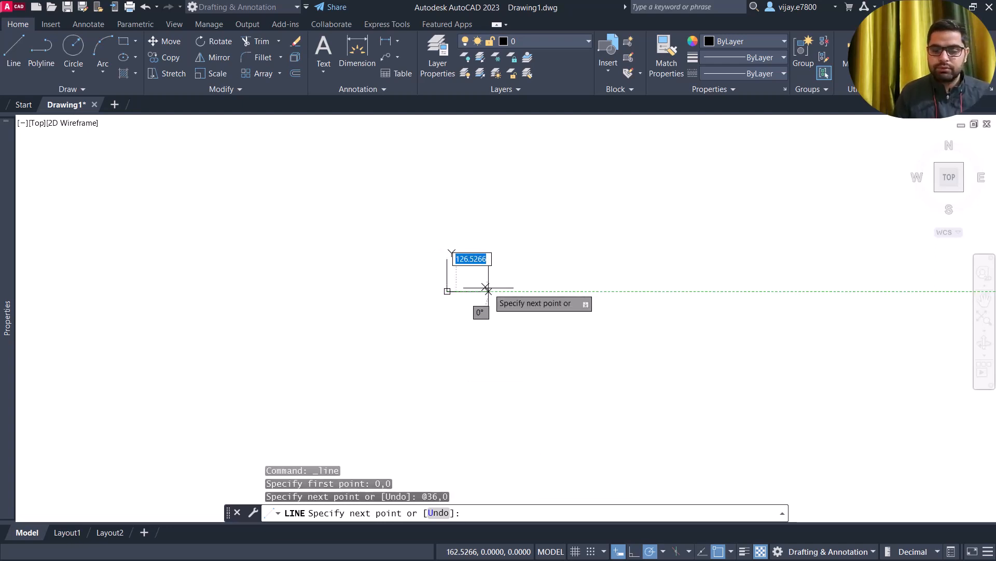
{"action": "right_click", "coordinate": [440, 250]}
{"action": "left_click", "coordinate": [469, 258]}
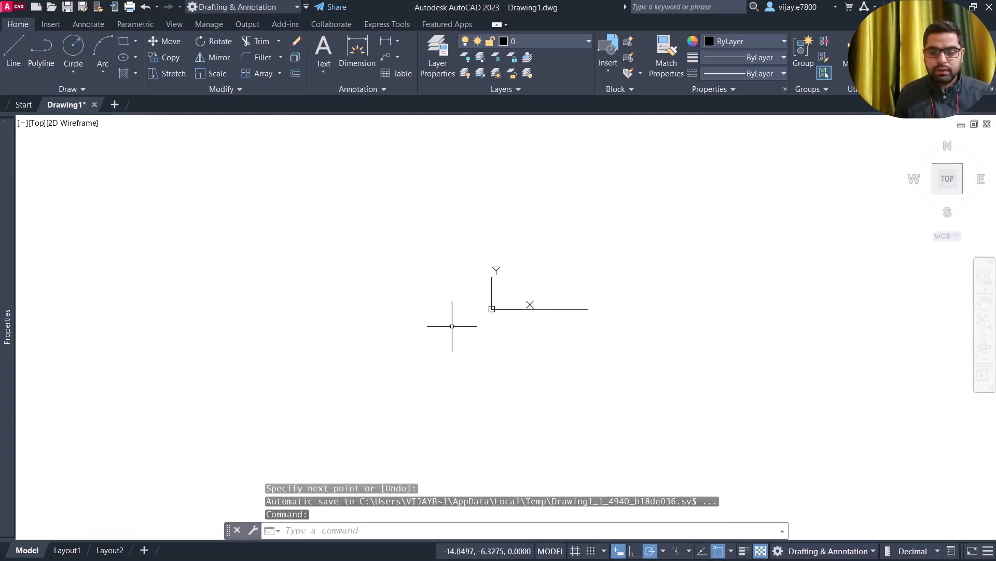
Offset the horizontal line by 45 units, once above and once below it
{"action": "scroll", "coordinate": [548, 310], "scroll_direction": "up", "scroll_amount": 2}
{"action": "middle_click_drag", "start_coordinate": [516, 267], "coordinate": [509, 320]}
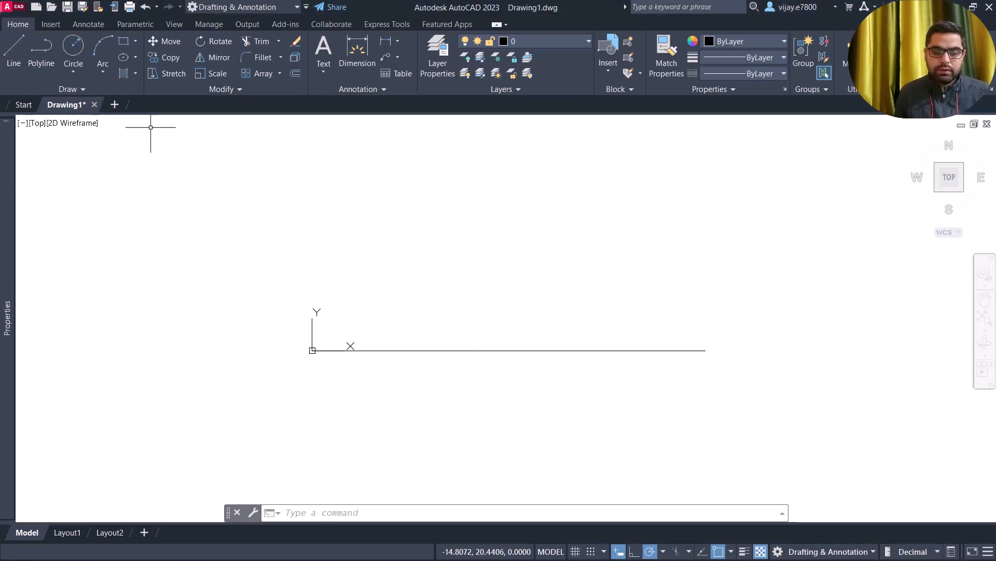
{"action": "left_click", "coordinate": [297, 75]}
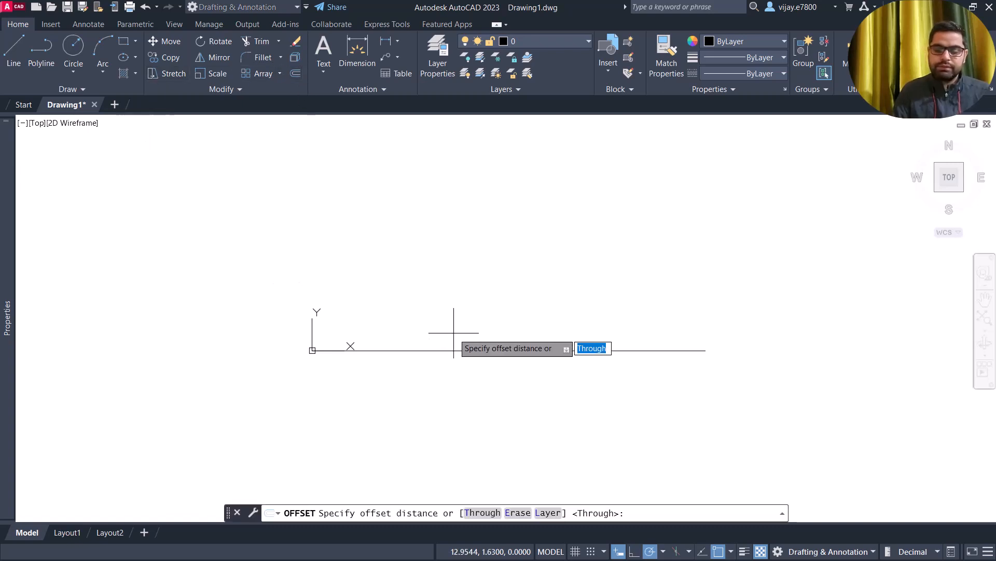
{"action": "type", "text": "45"}
{"action": "key", "text": "Return"}
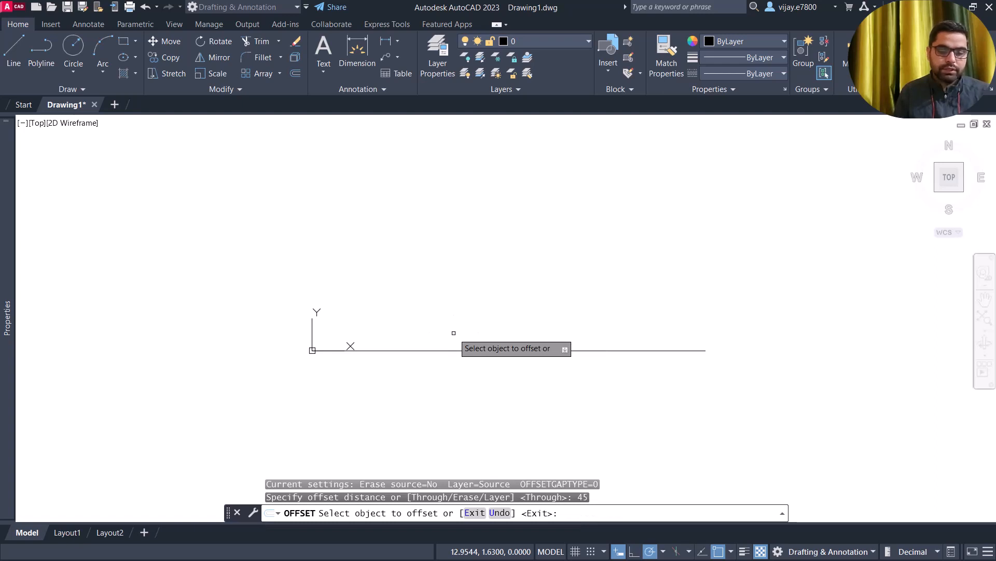
{"action": "left_click", "coordinate": [473, 350]}
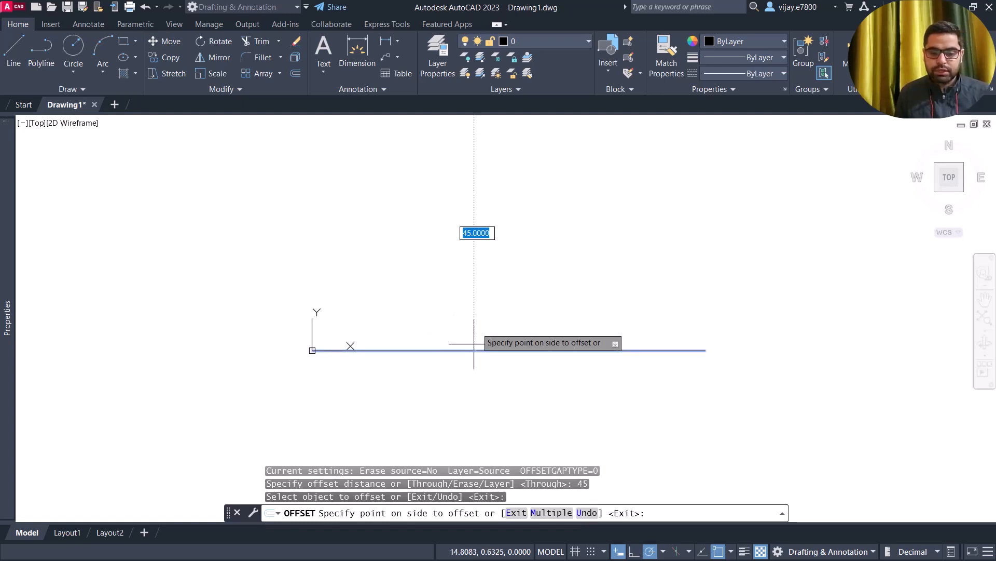
{"action": "scroll", "coordinate": [474, 291], "scroll_direction": "down", "scroll_amount": 4}
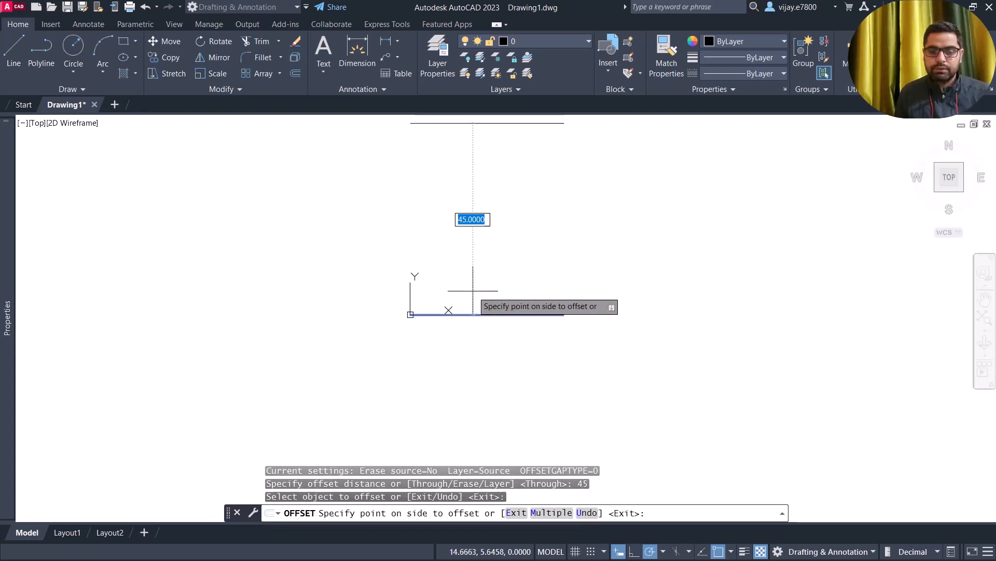
{"action": "left_click", "coordinate": [479, 258]}
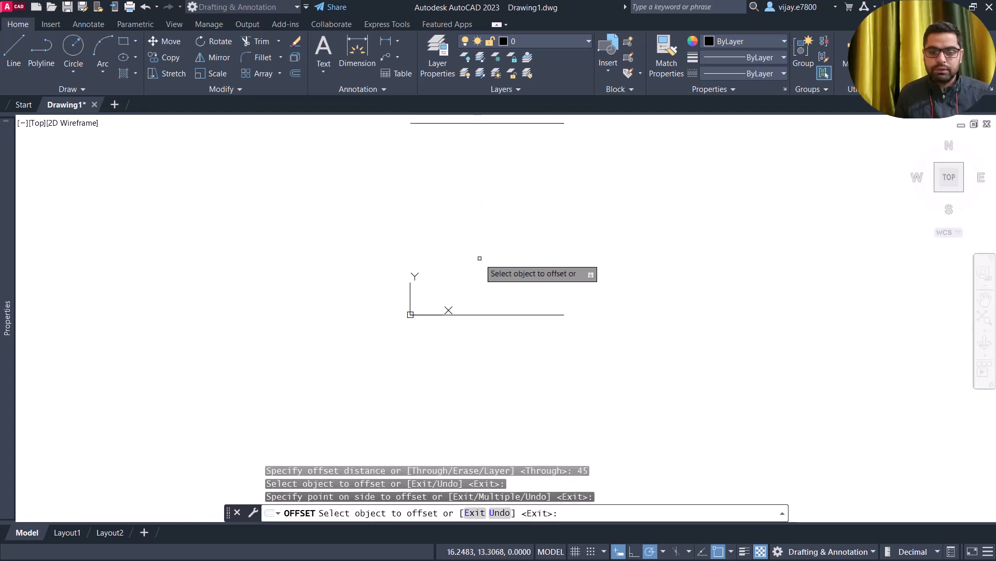
{"action": "left_click", "coordinate": [513, 314]}
{"action": "left_click", "coordinate": [528, 358]}
Draw a Start, Center, End arc from the lower line's right end to the upper line's right end, centred on the middle line's right end
{"action": "scroll", "coordinate": [529, 361], "scroll_direction": "down", "scroll_amount": 4}
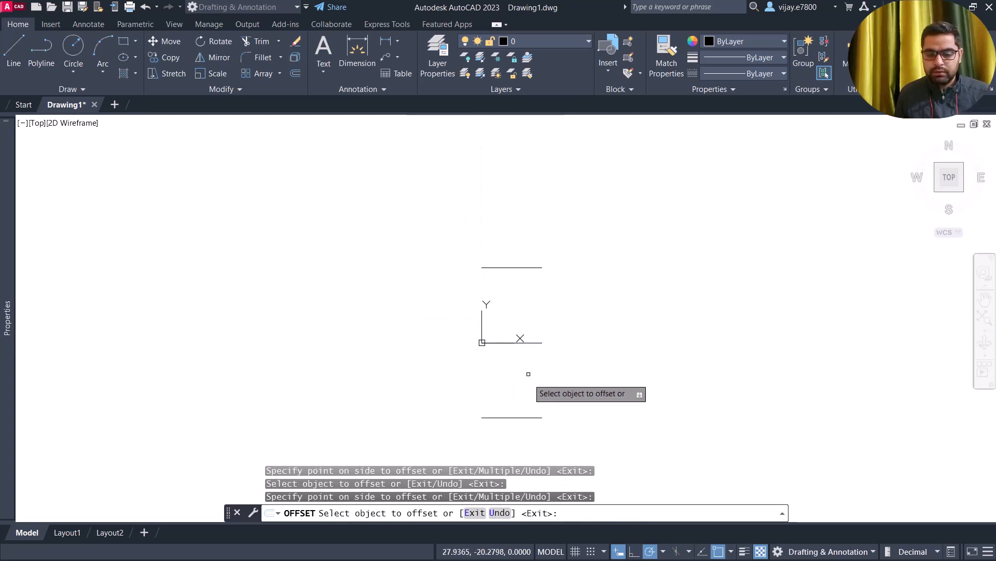
{"action": "middle_click_drag", "start_coordinate": [528, 361], "coordinate": [453, 318]}
{"action": "scroll", "coordinate": [454, 318], "scroll_direction": "down", "scroll_amount": 3}
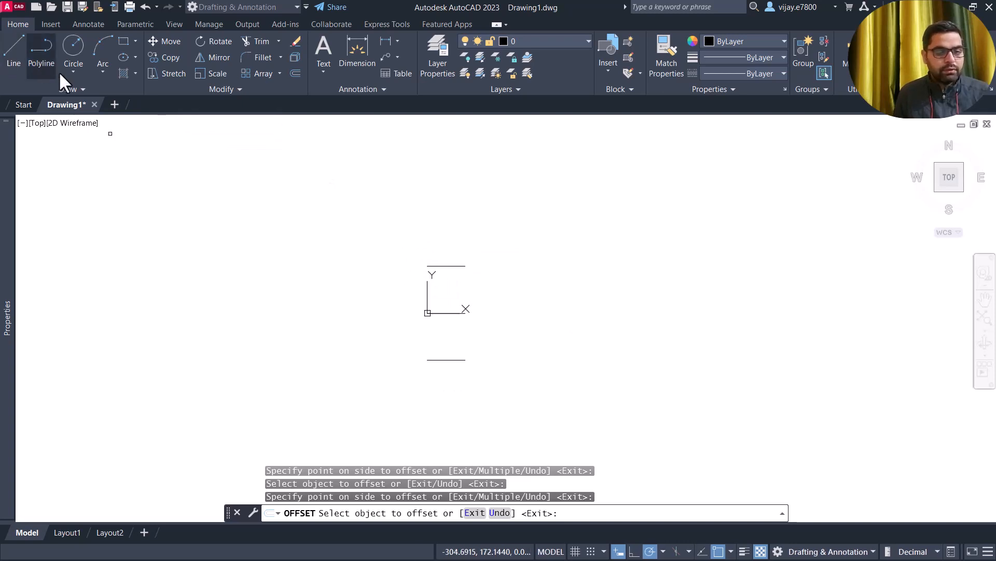
{"action": "left_click", "coordinate": [103, 67]}
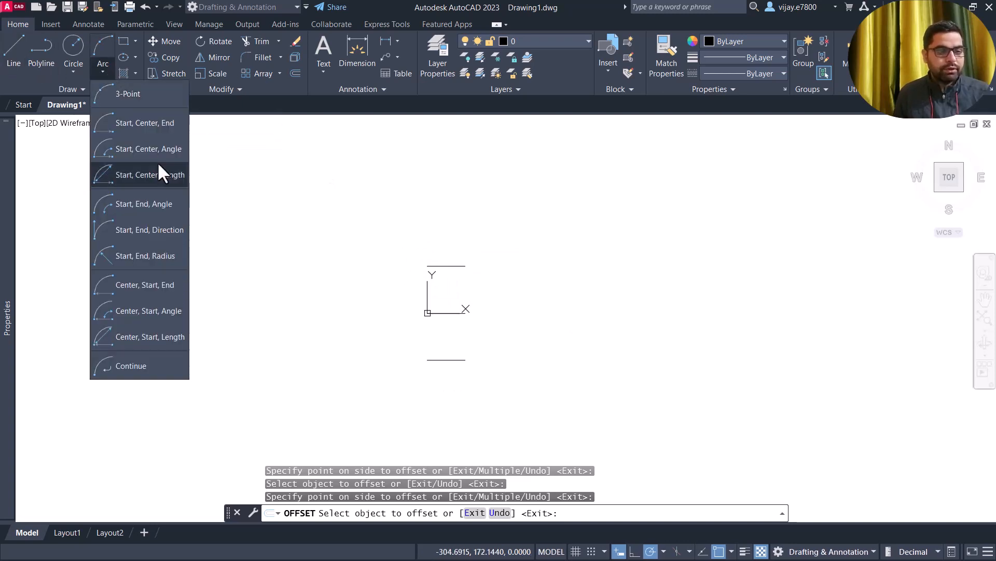
{"action": "left_click", "coordinate": [135, 122]}
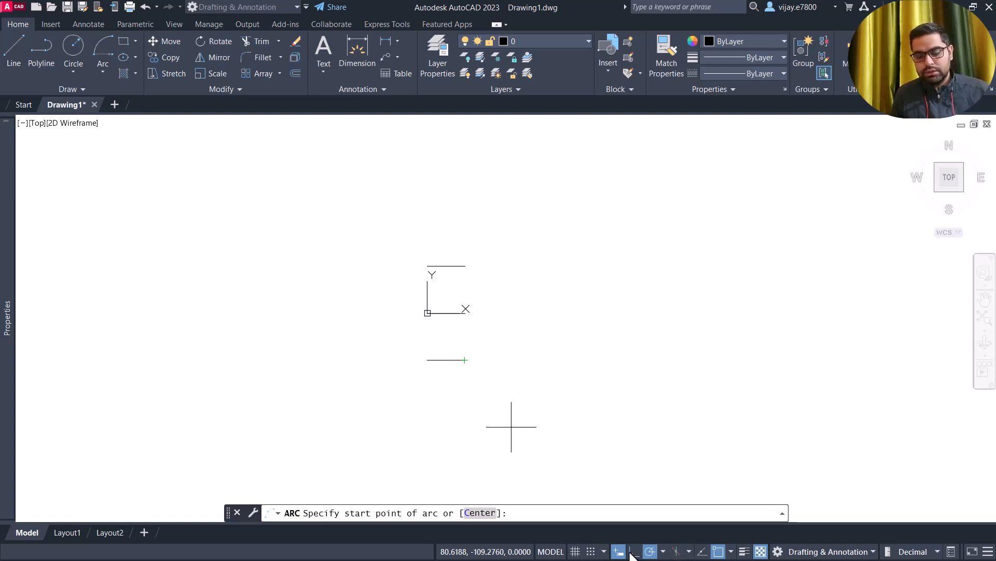
{"action": "left_click", "coordinate": [731, 551]}
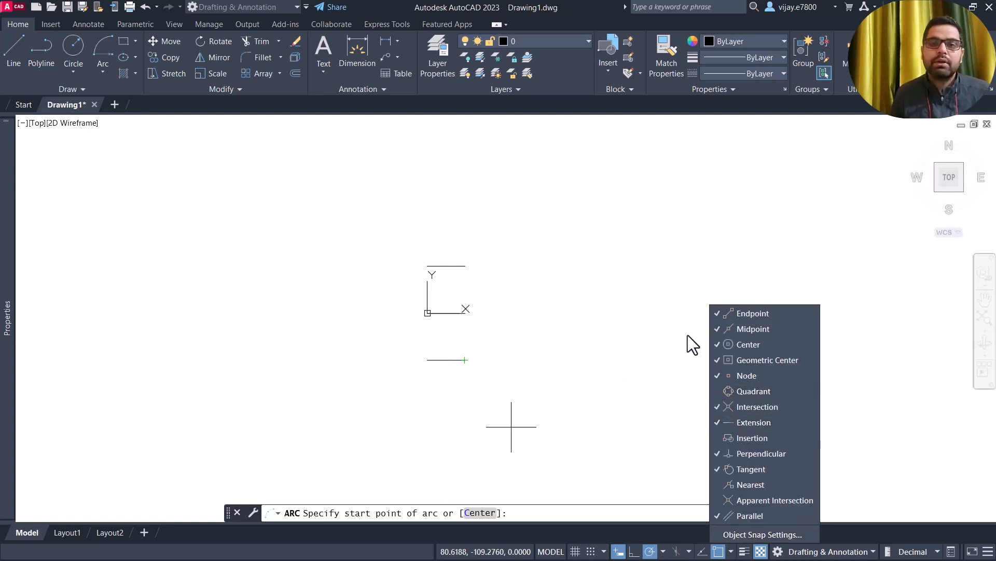
{"action": "left_click", "coordinate": [486, 326]}
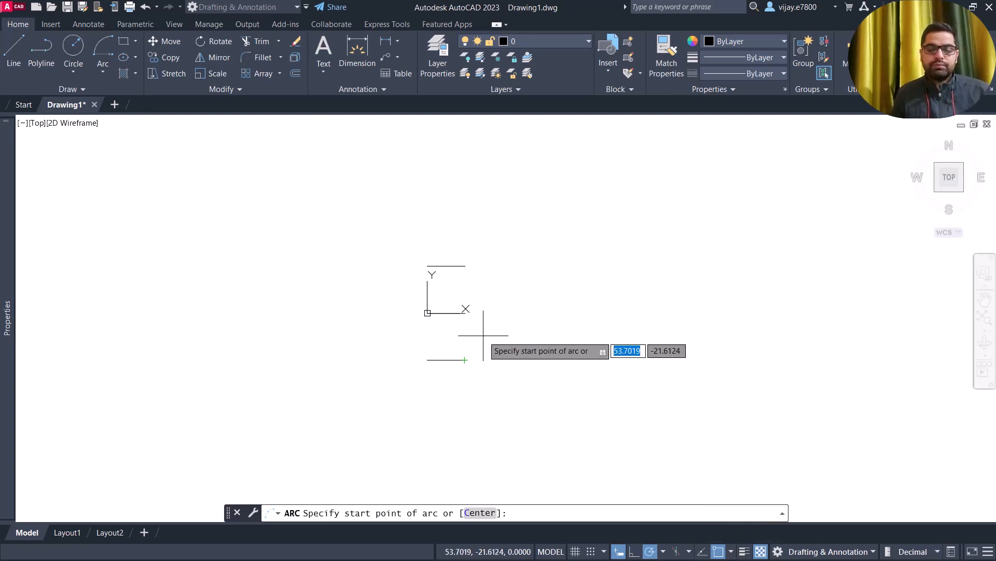
{"action": "left_click", "coordinate": [465, 360]}
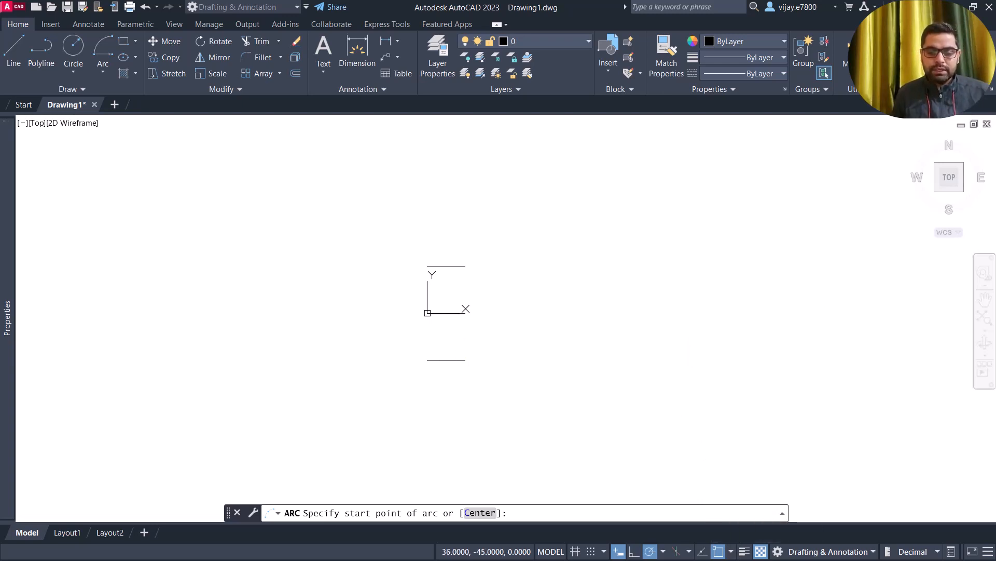
{"action": "left_click", "coordinate": [466, 313]}
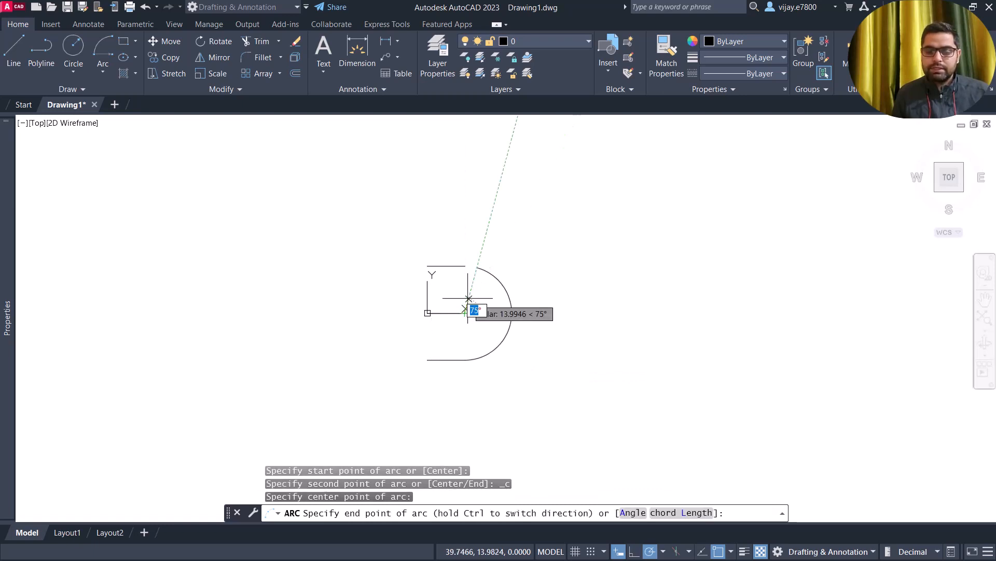
{"action": "left_click", "coordinate": [465, 266]}
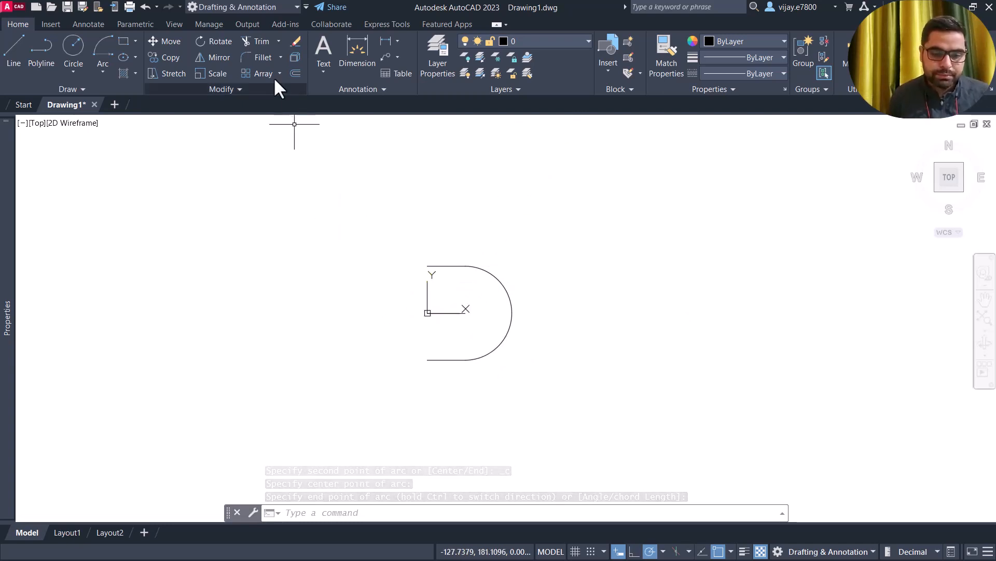
Close the left side with a Start, Center, End arc centred on the origin, joining the left ends of the lower and upper lines
{"action": "left_click", "coordinate": [103, 50]}
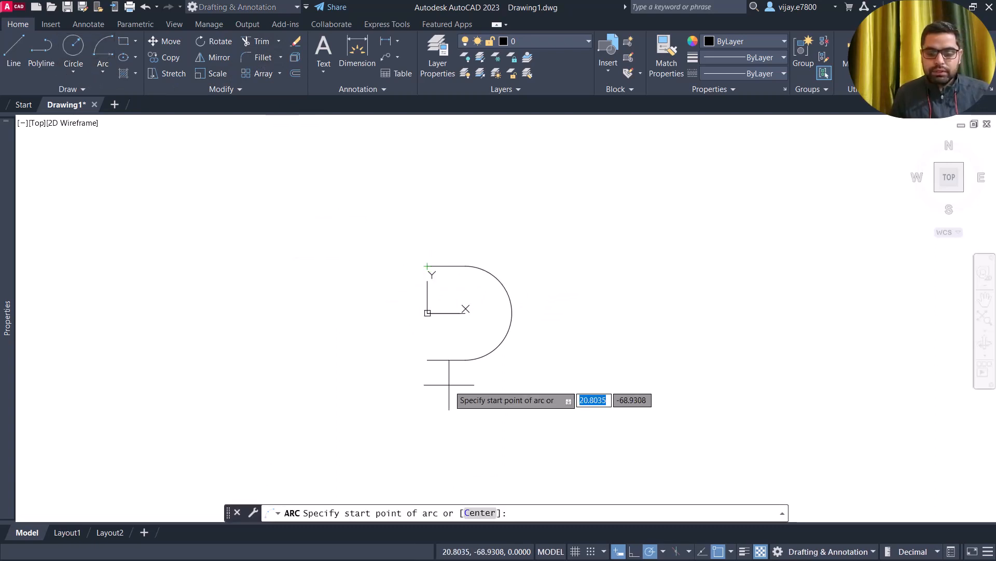
{"action": "left_click", "coordinate": [427, 359]}
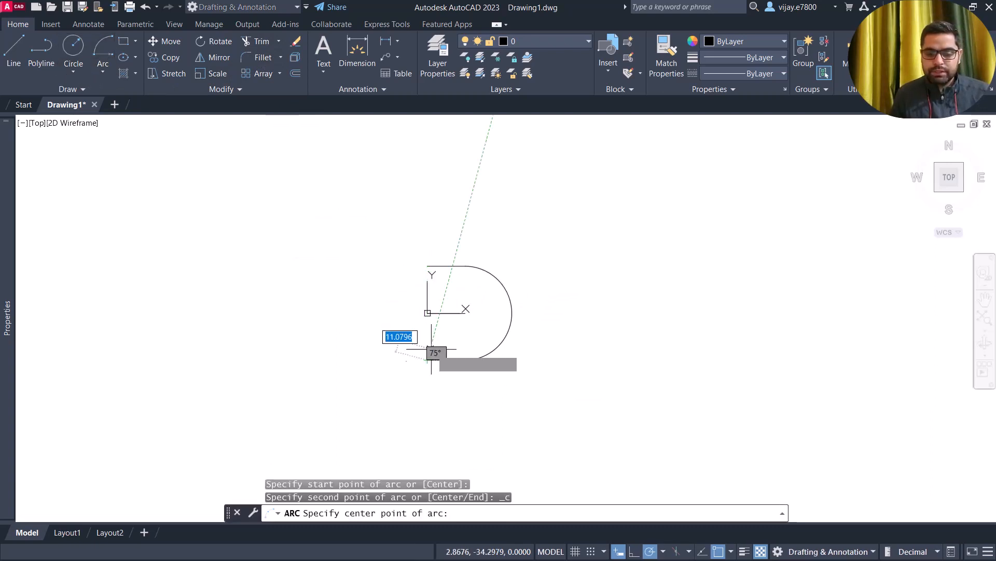
{"action": "left_click", "coordinate": [427, 312]}
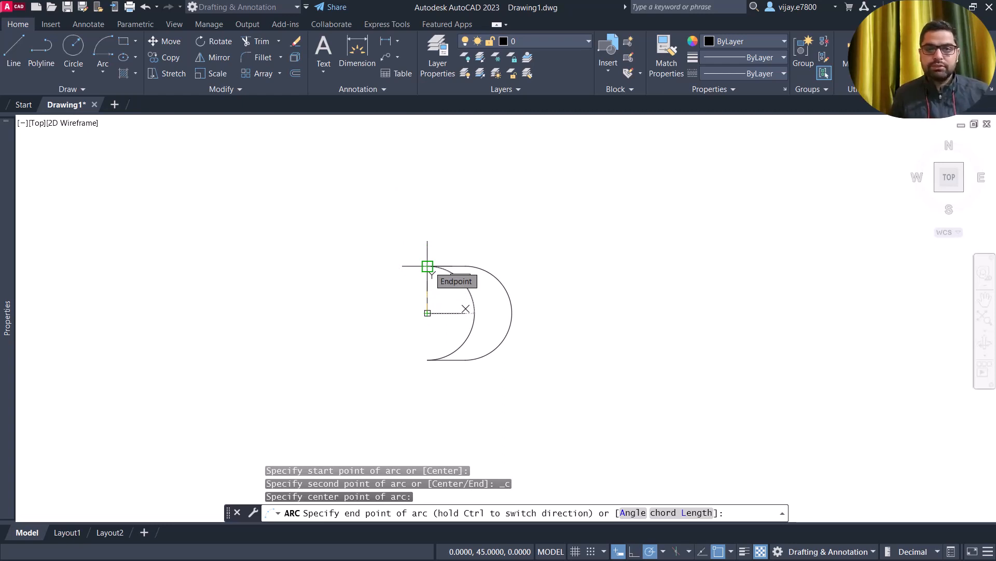
{"action": "key", "text": "ctrl"}
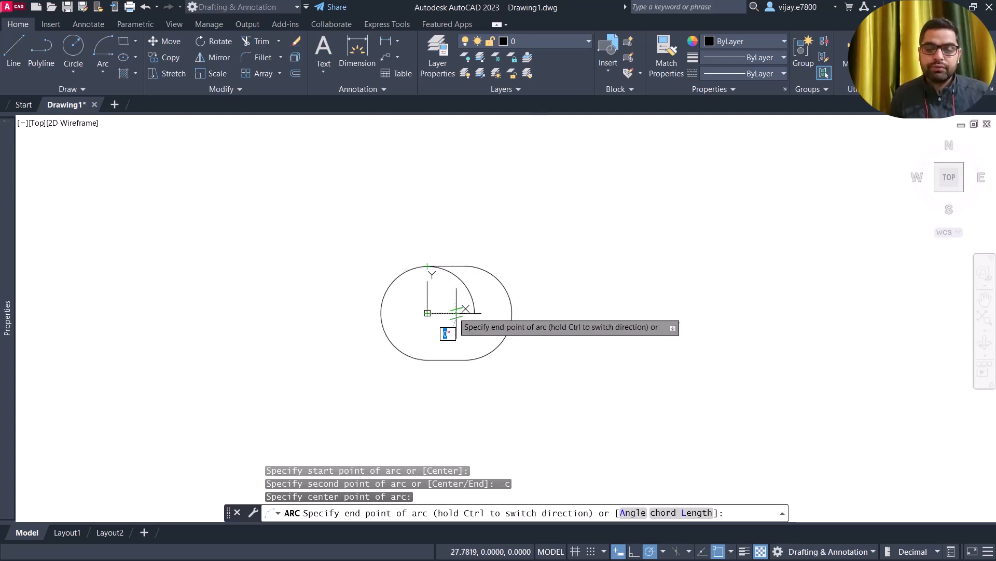
{"action": "left_click", "coordinate": [427, 266]}
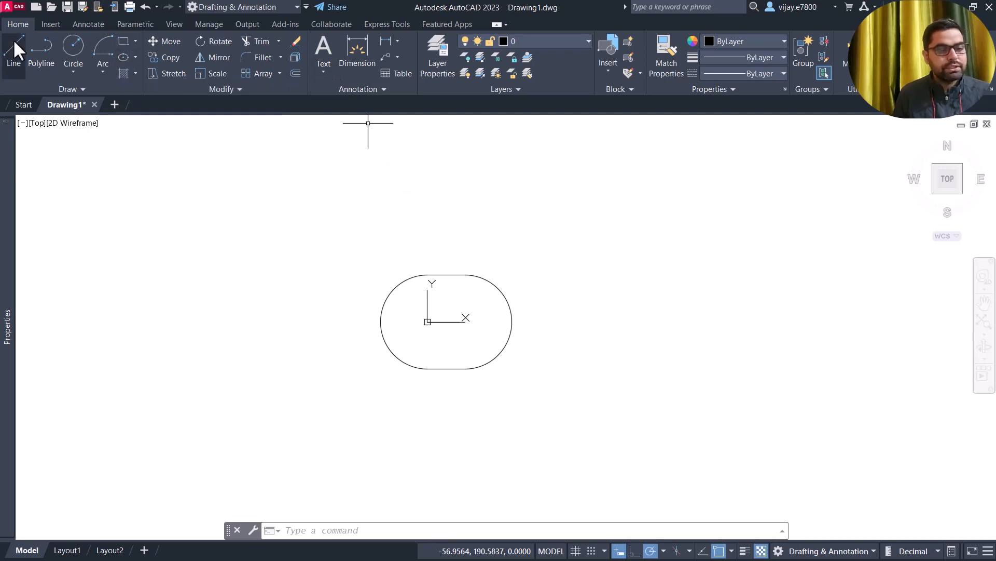
Draw a line from the origin, 75 units long at 180°
{"action": "left_click", "coordinate": [15, 56]}
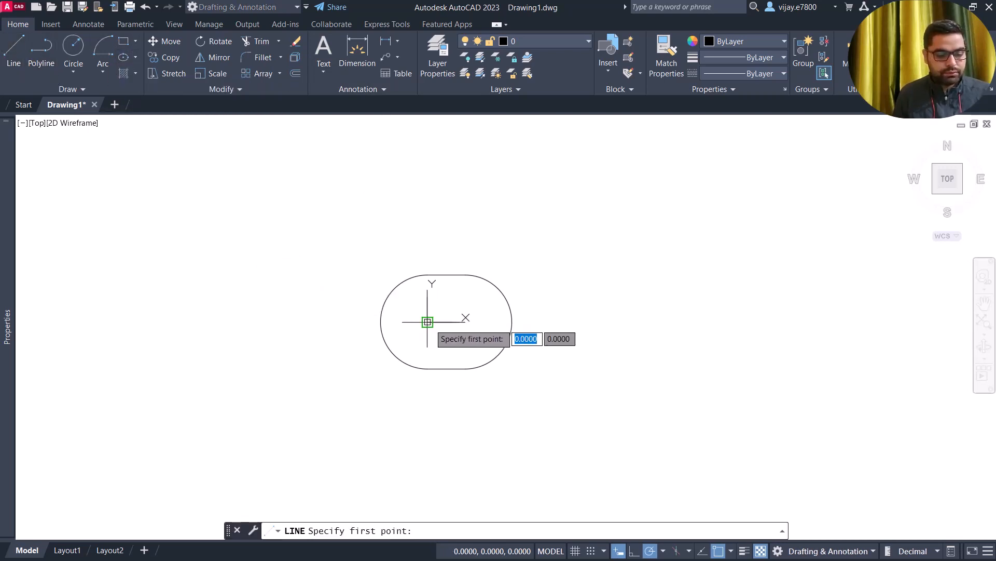
{"action": "left_click", "coordinate": [427, 321]}
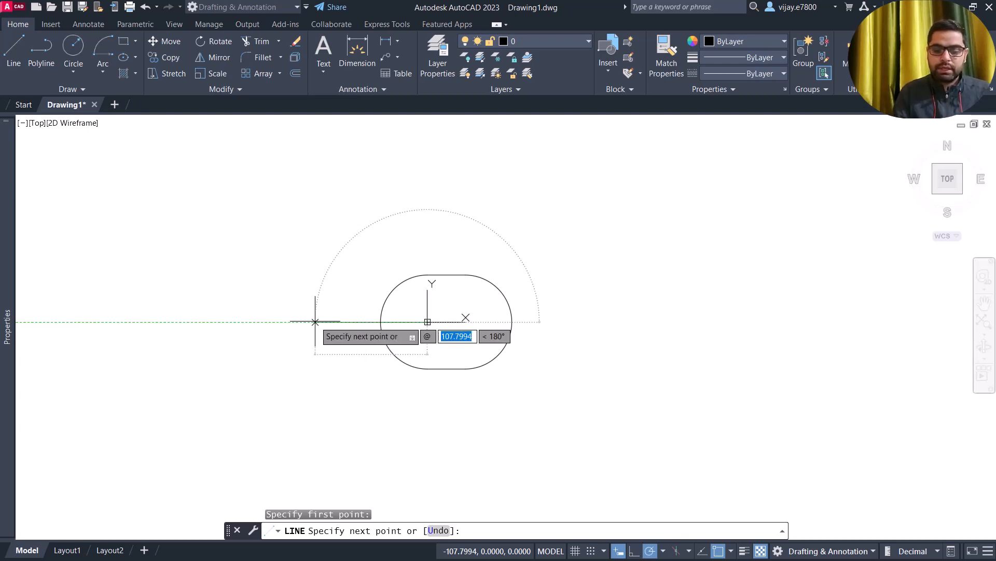
{"action": "type", "text": "75"}
{"action": "key", "text": "Tab"}
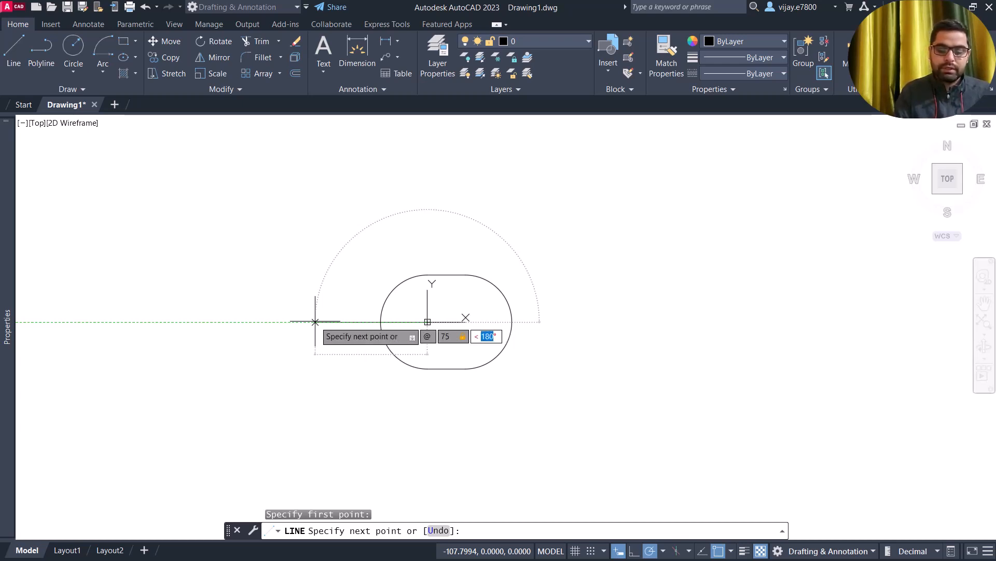
{"action": "type", "text": "18"}
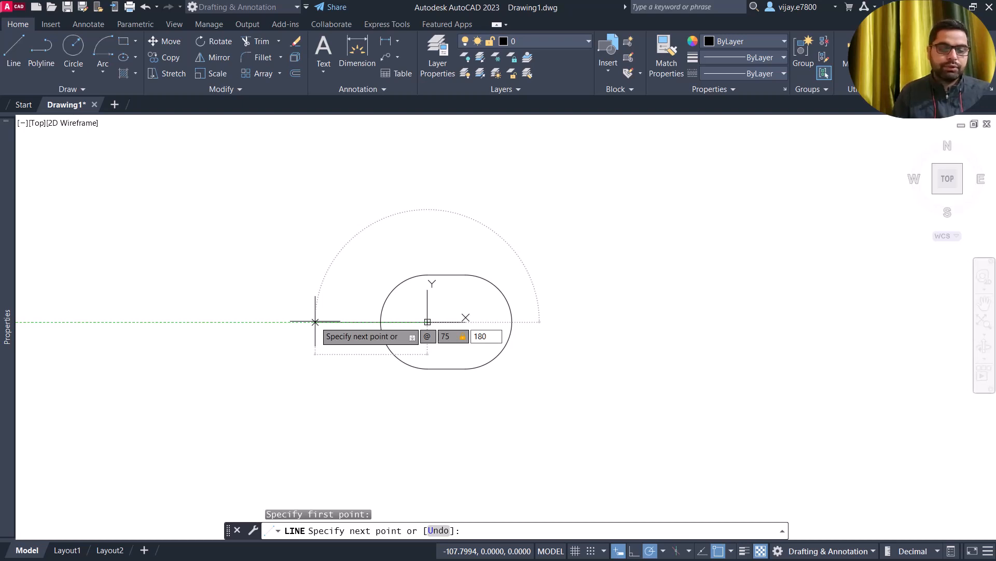
{"action": "key", "text": "Return"}
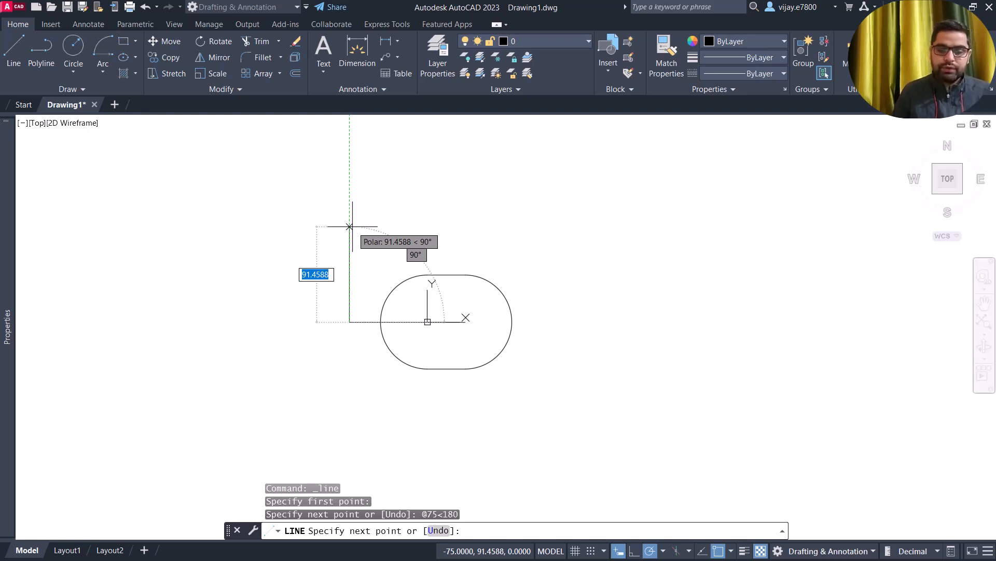
Continue the line chain vertically upward from the 75-unit line's left end, 105 units at 90°
{"action": "type", "text": "@"}
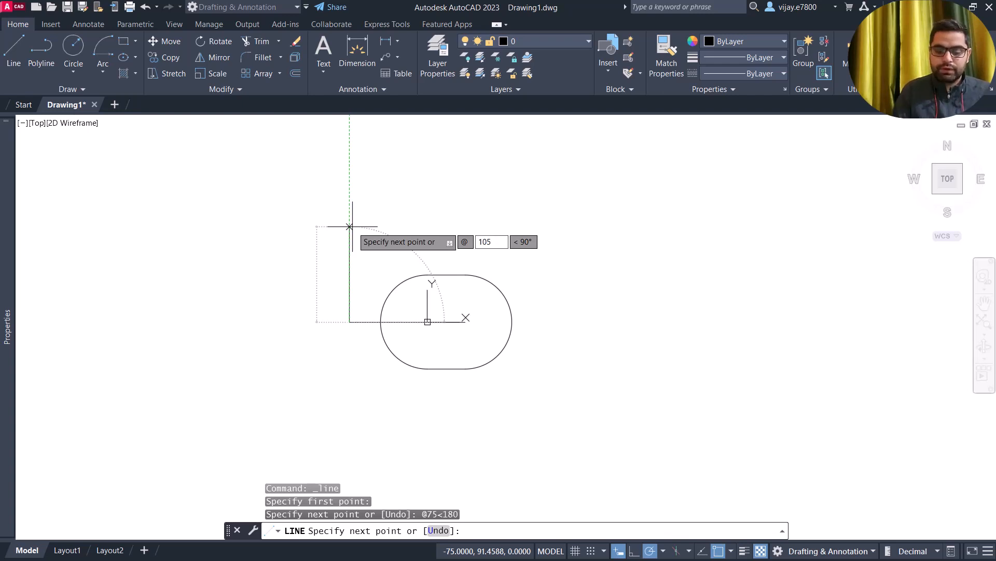
{"action": "type", "text": "105"}
{"action": "key", "text": "Tab"}
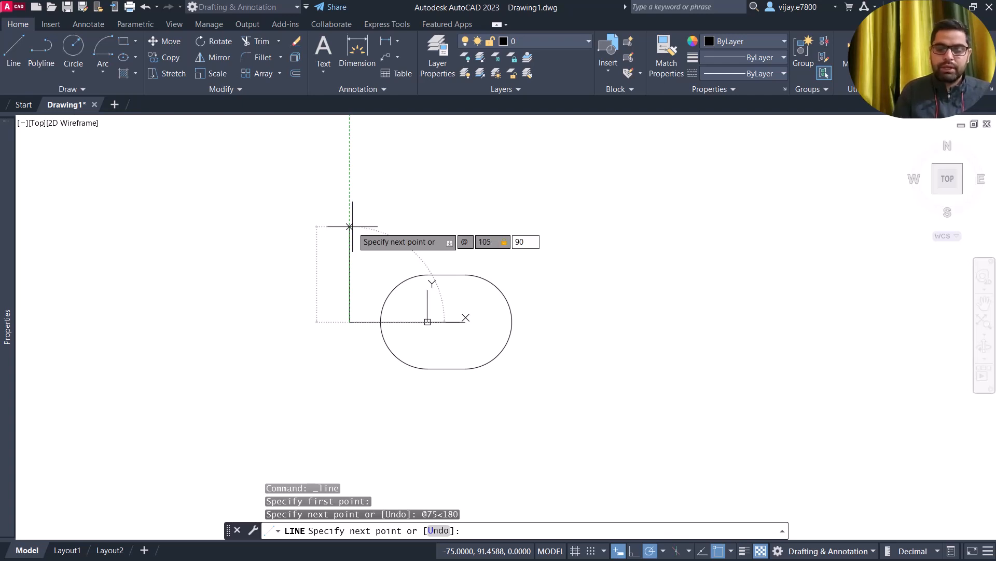
{"action": "key", "text": "Return"}
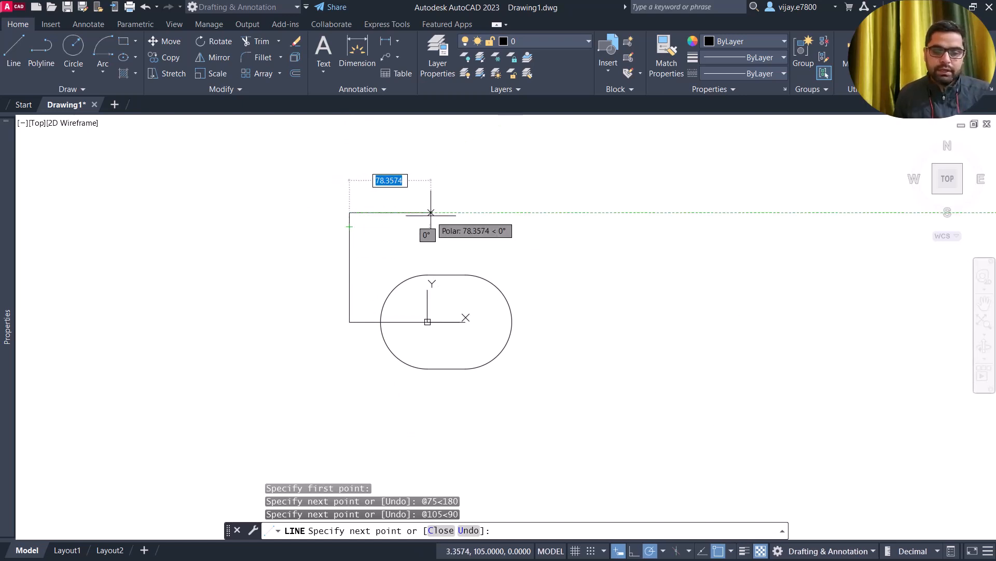
Continue the chain 75 units at 0°, then down to the left end of the slot's upper line, and finish the Line command
{"action": "type", "text": "@"}
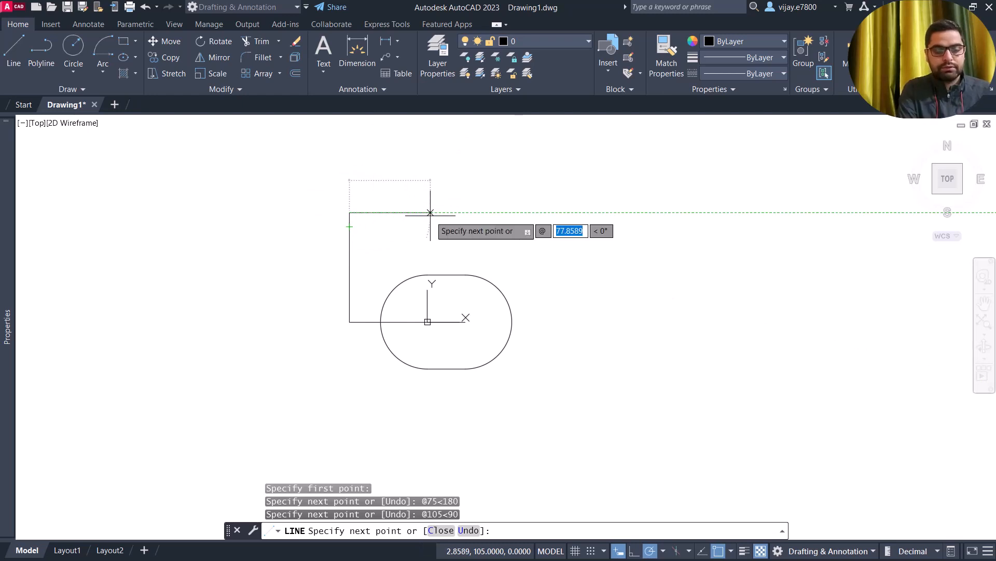
{"action": "type", "text": "75"}
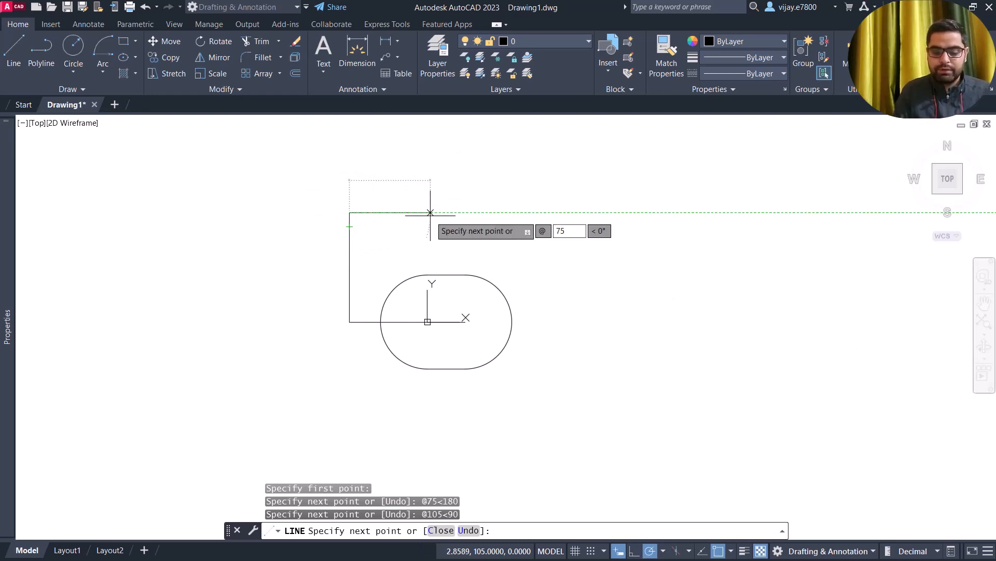
{"action": "type", "text": "<0"}
{"action": "key", "text": "Return"}
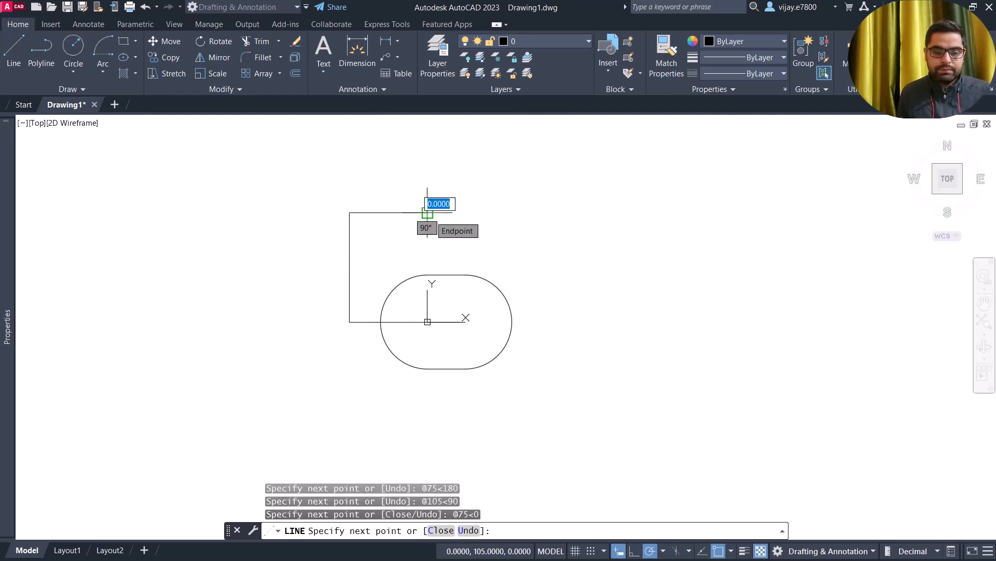
{"action": "left_click", "coordinate": [427, 274]}
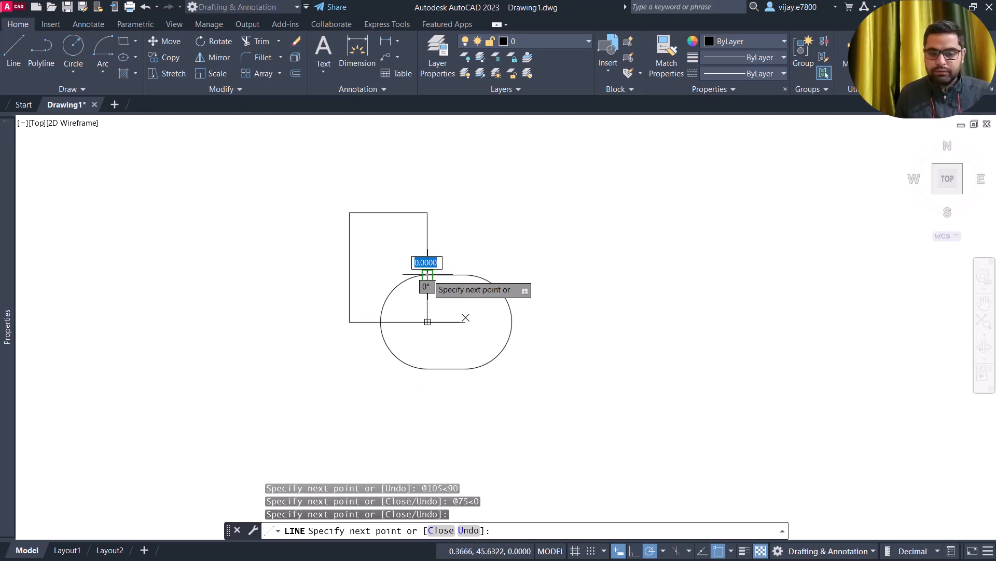
{"action": "right_click", "coordinate": [485, 251]}
{"action": "left_click", "coordinate": [507, 257]}
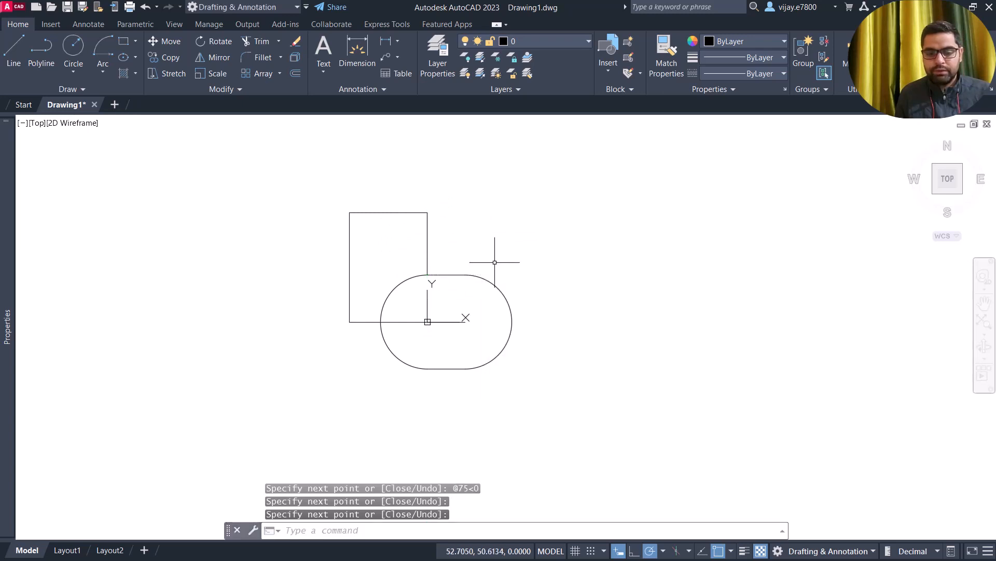
Draw a new line from the lower end of the 105-unit vertical line, 165 units long at 180°
{"action": "right_click", "coordinate": [279, 224]}
{"action": "left_click", "coordinate": [302, 234]}
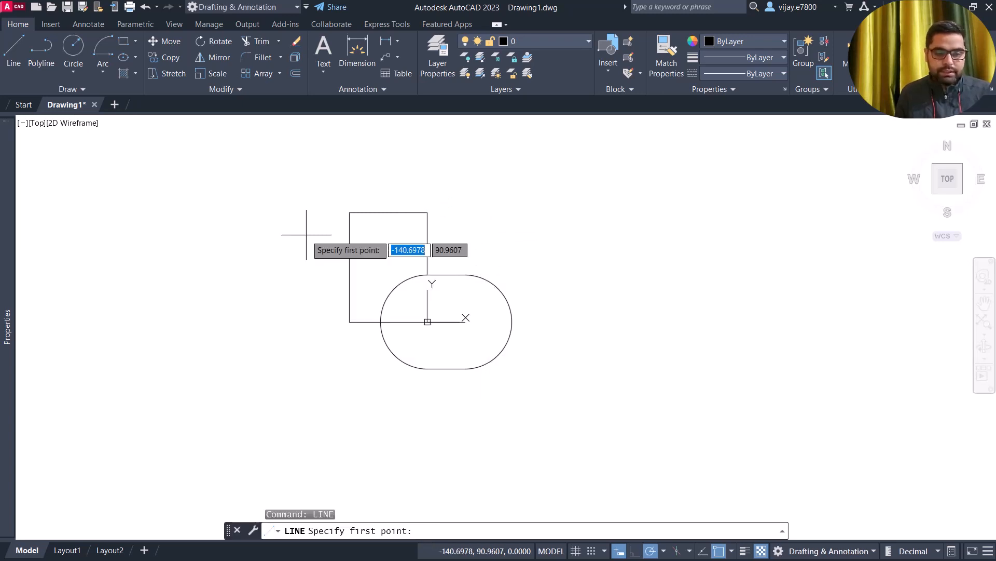
{"action": "left_click", "coordinate": [349, 322]}
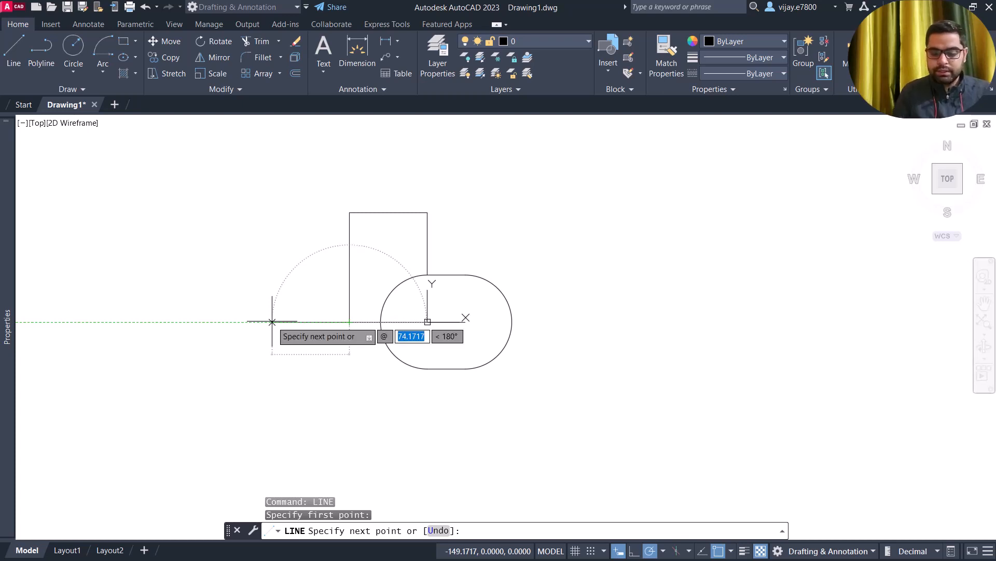
{"action": "type", "text": "165"}
{"action": "key", "text": "Tab"}
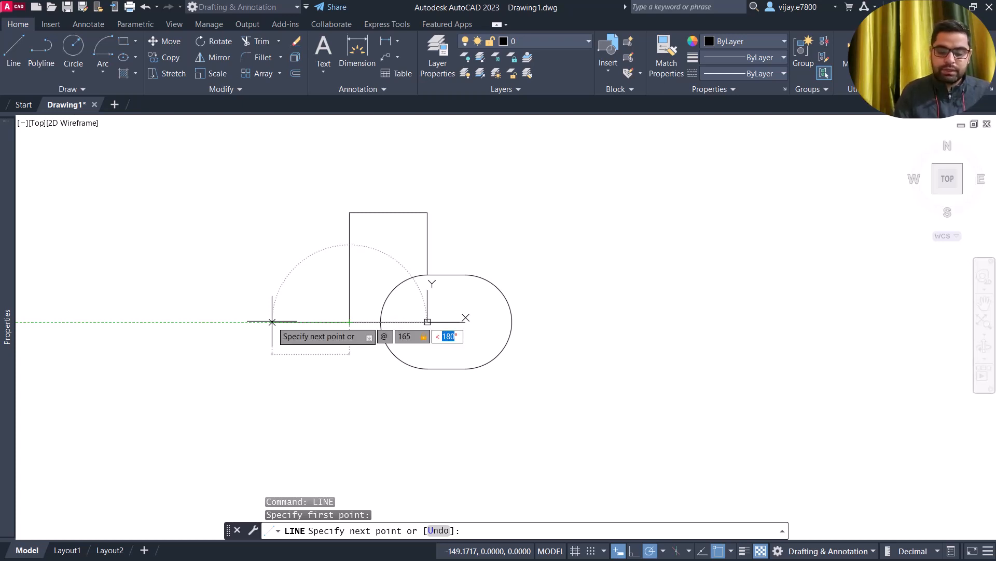
{"action": "key", "text": "Return"}
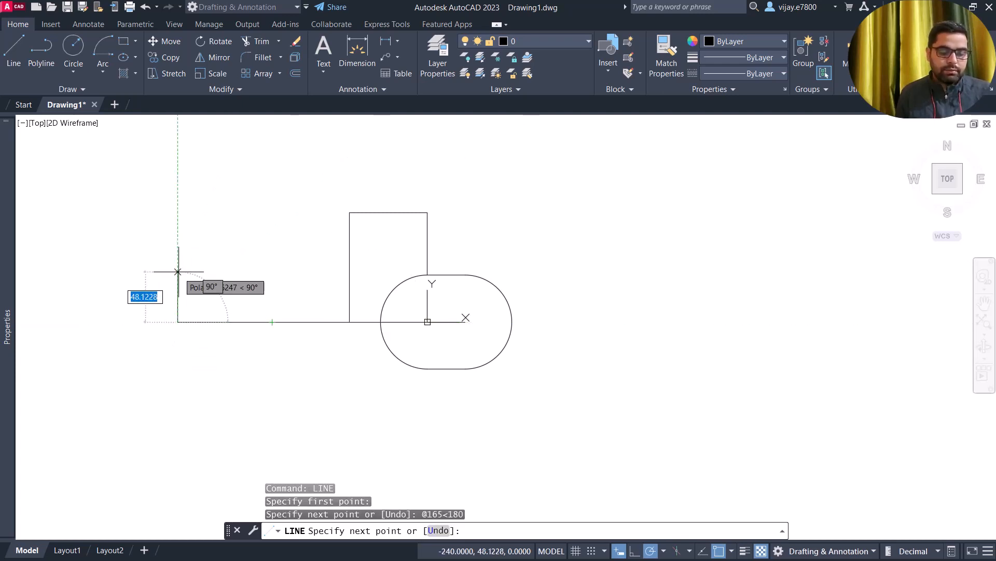
Add a 45-unit vertical segment at 90° from the 165-unit line's left end and finish the Line command
{"action": "type", "text": "@"}
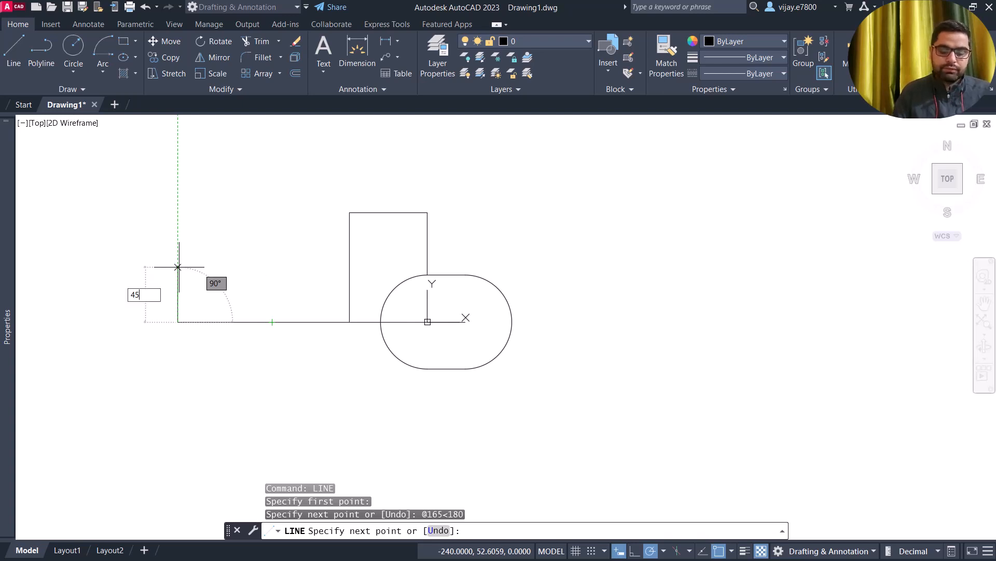
{"action": "type", "text": "45"}
{"action": "key", "text": "Tab"}
{"action": "key", "text": "Return"}
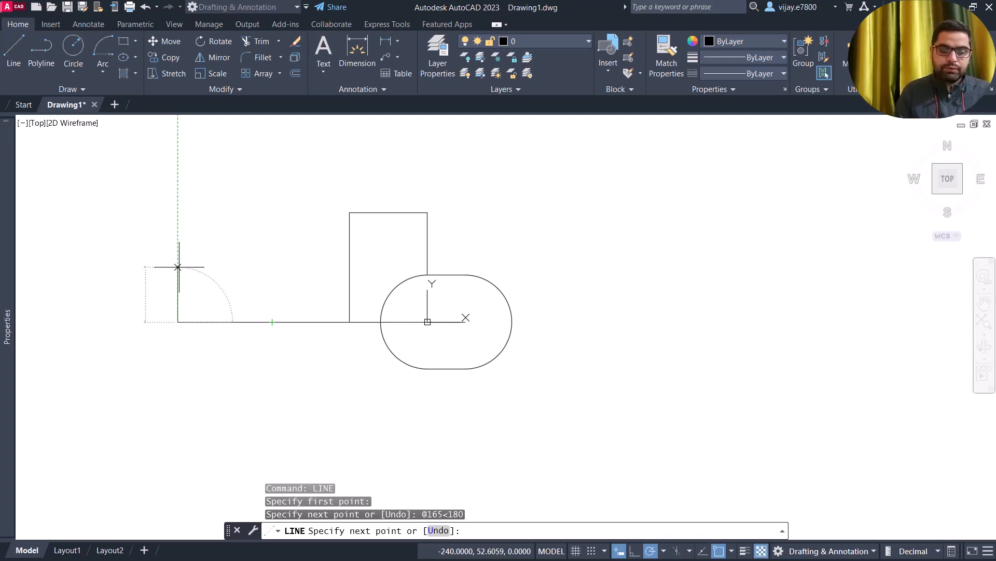
{"action": "right_click", "coordinate": [104, 217]}
{"action": "left_click", "coordinate": [145, 226]}
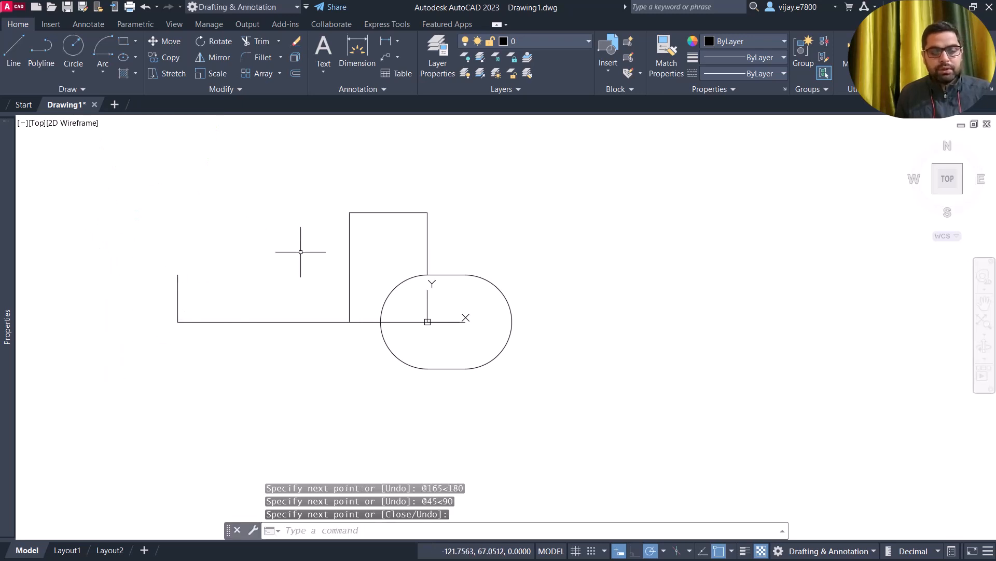
Delete the 105-unit vertical line between the baseline and the upper horizontal line
{"action": "left_click", "coordinate": [360, 280]}
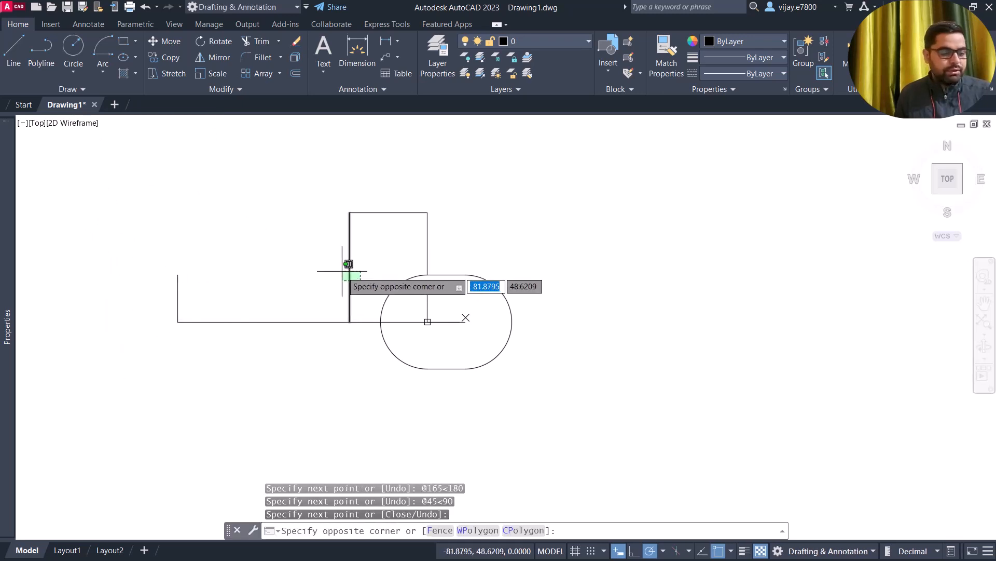
{"action": "left_click", "coordinate": [342, 270]}
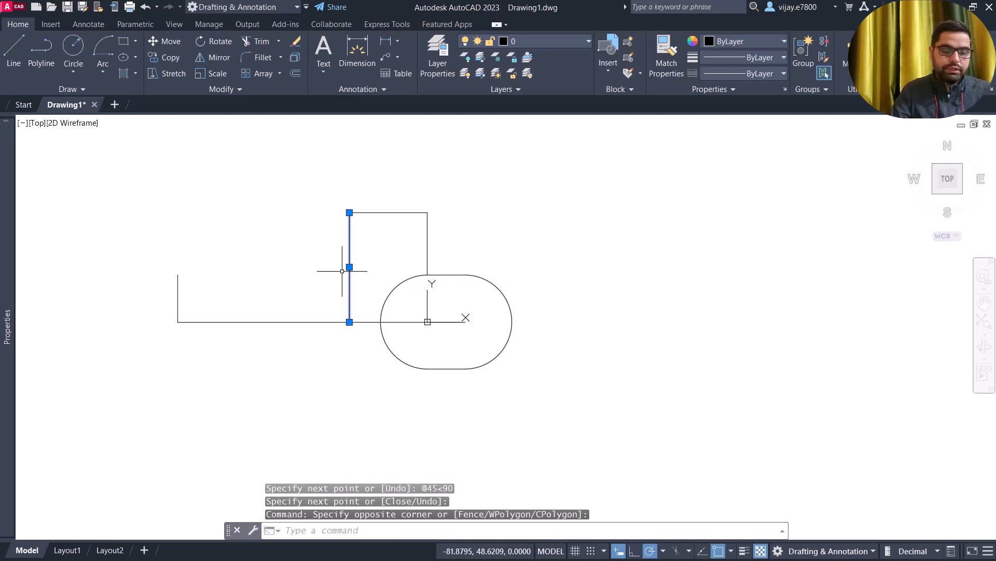
{"action": "key", "text": "Delete"}
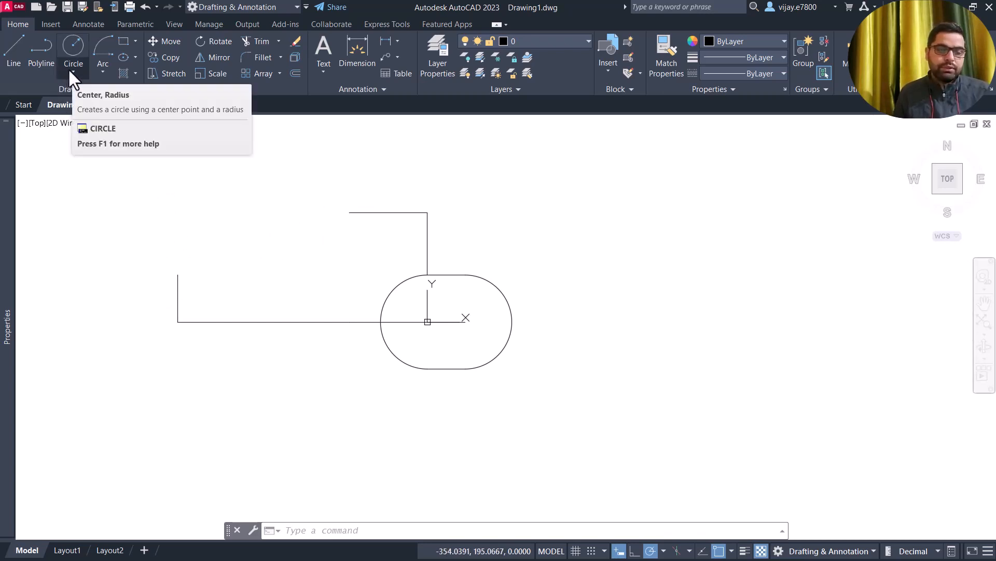
Try a Start, End, Radius arc of radius 330 from the upper horizontal line's left end to the 45-unit line's top, and undo it
{"action": "left_click", "coordinate": [102, 68]}
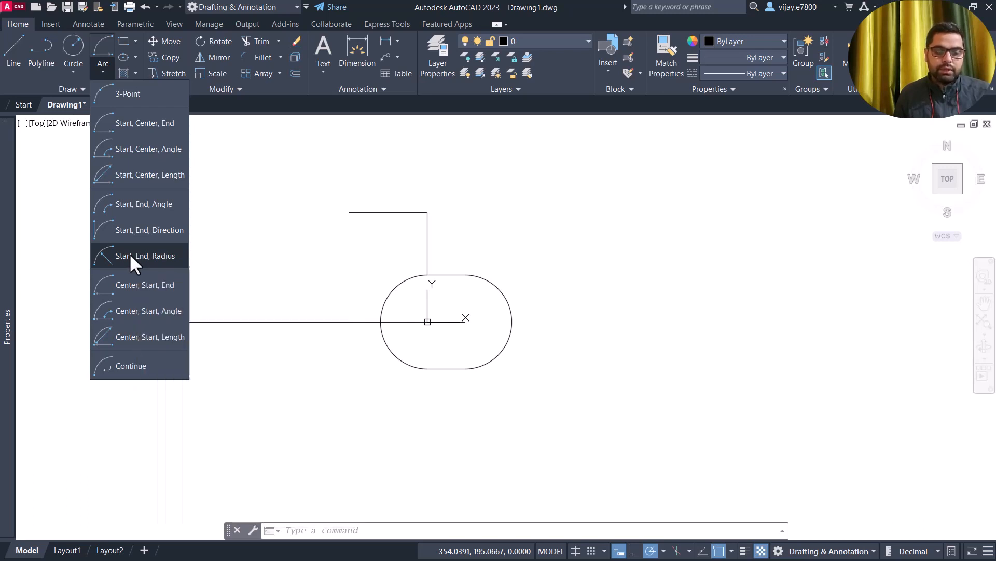
{"action": "left_click", "coordinate": [130, 254]}
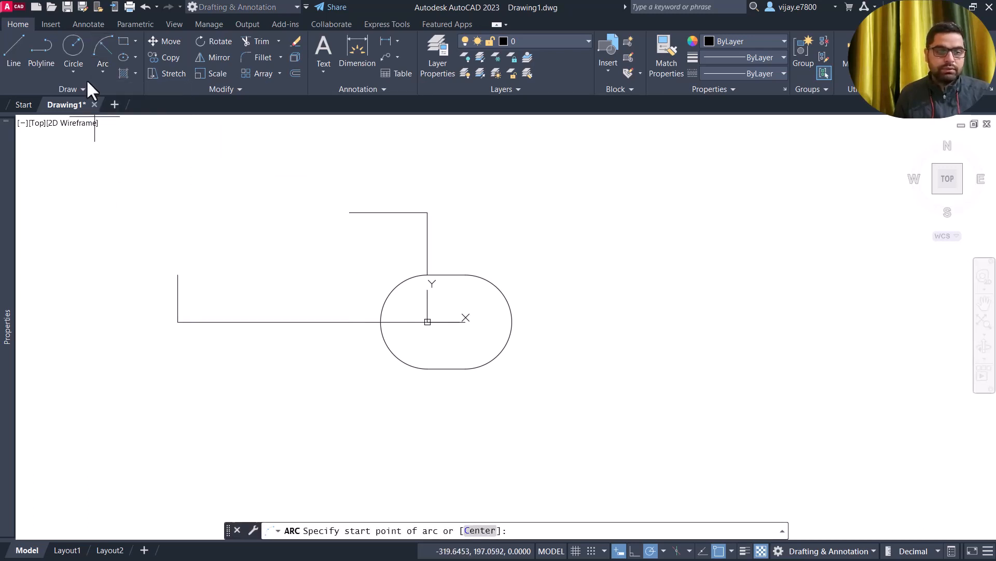
{"action": "left_click", "coordinate": [106, 70]}
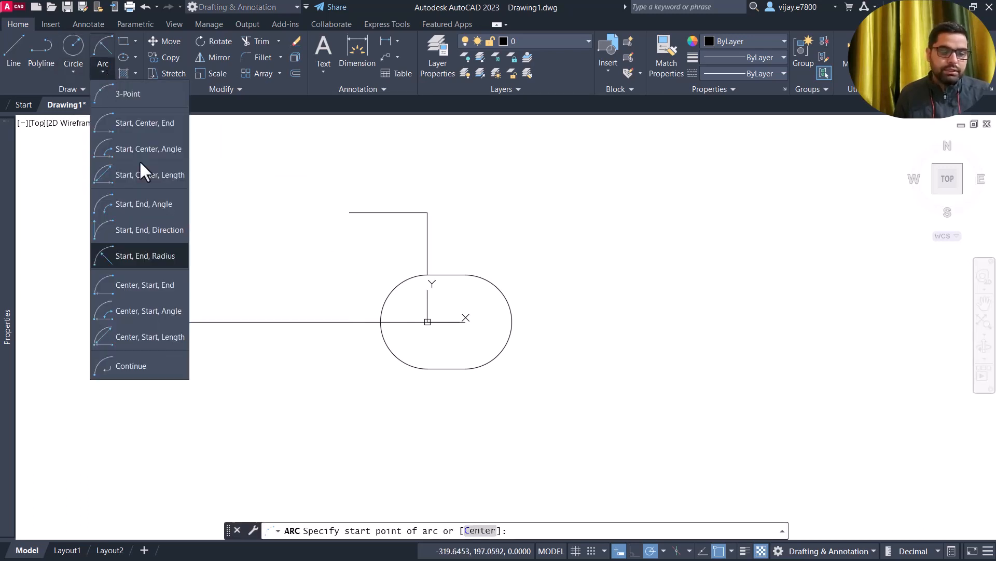
{"action": "left_click", "coordinate": [157, 256]}
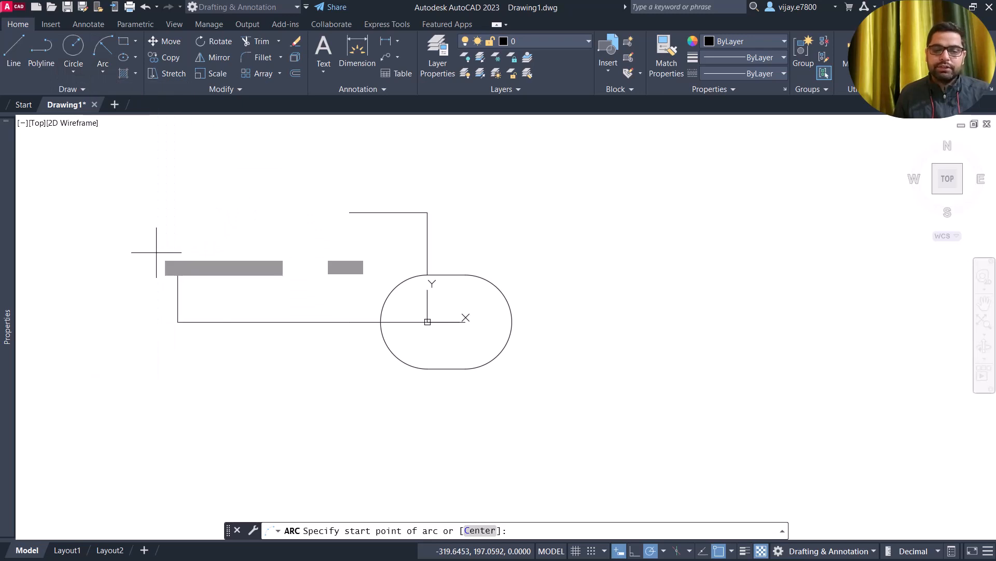
{"action": "left_click", "coordinate": [349, 212]}
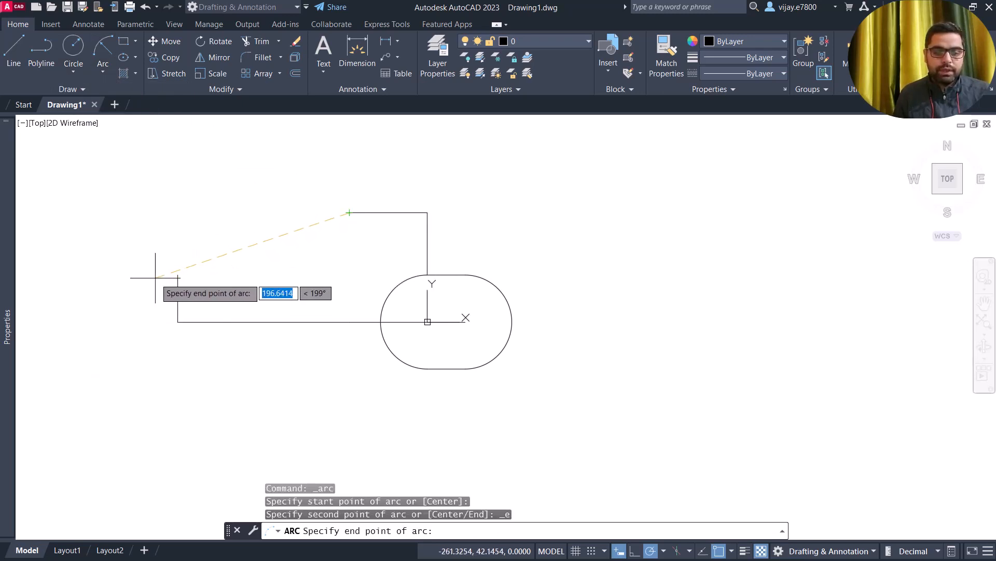
{"action": "left_click", "coordinate": [177, 275]}
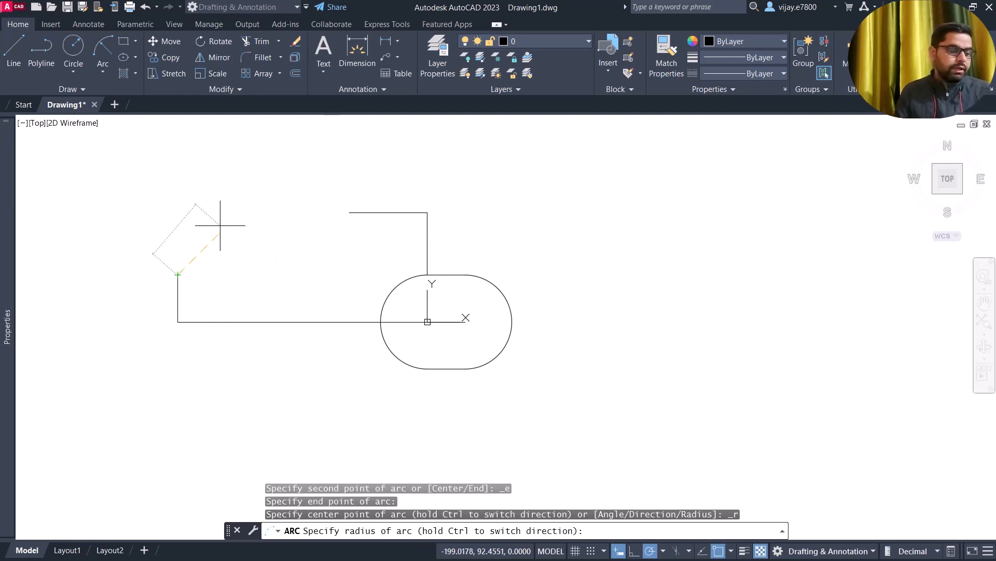
{"action": "type", "text": "330"}
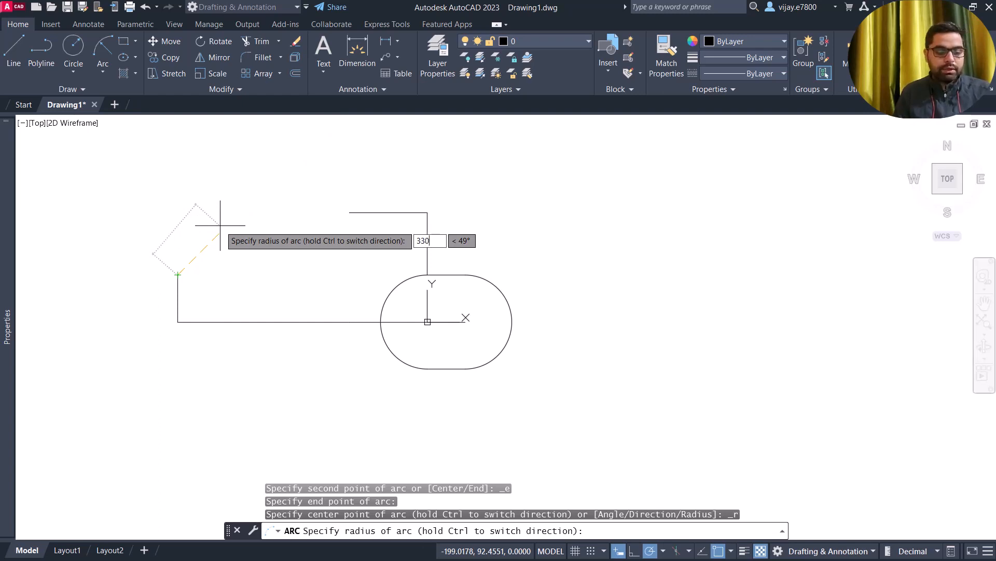
{"action": "key", "text": "Return"}
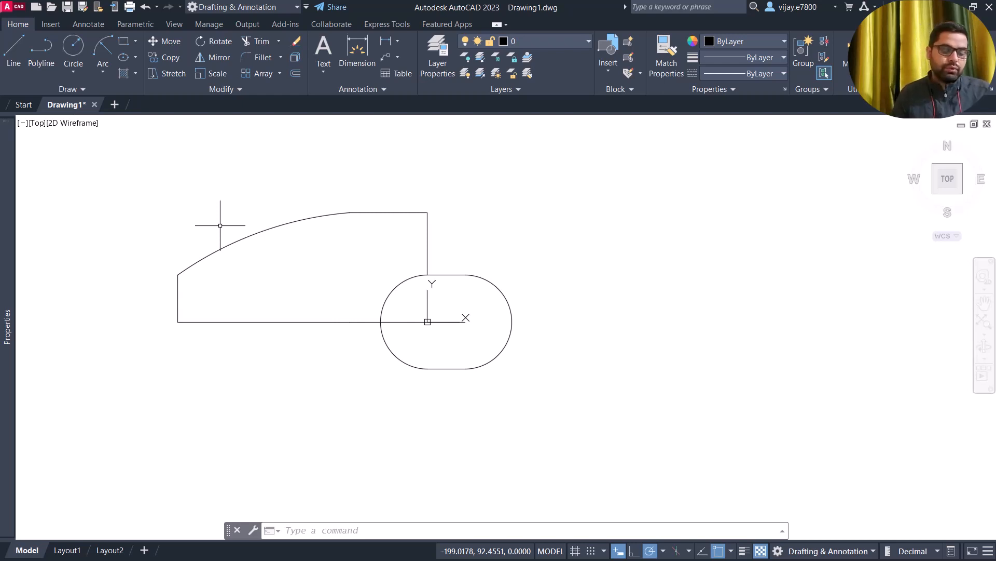
{"action": "key", "text": "ctrl+z"}
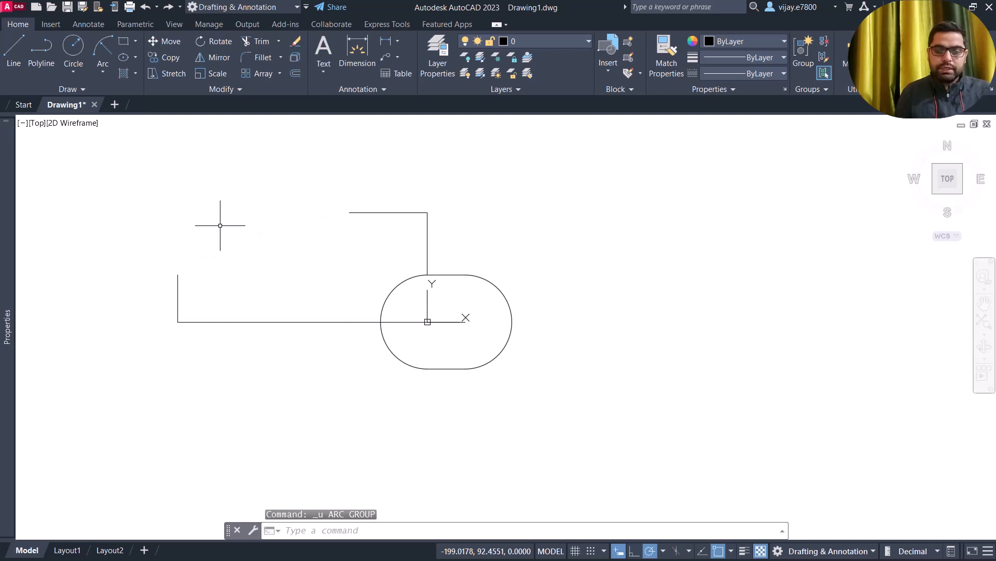
Draw a Start, End, Radius arc of radius 330 from the 45-unit line's top to the upper horizontal line's left end
{"action": "left_click", "coordinate": [105, 57]}
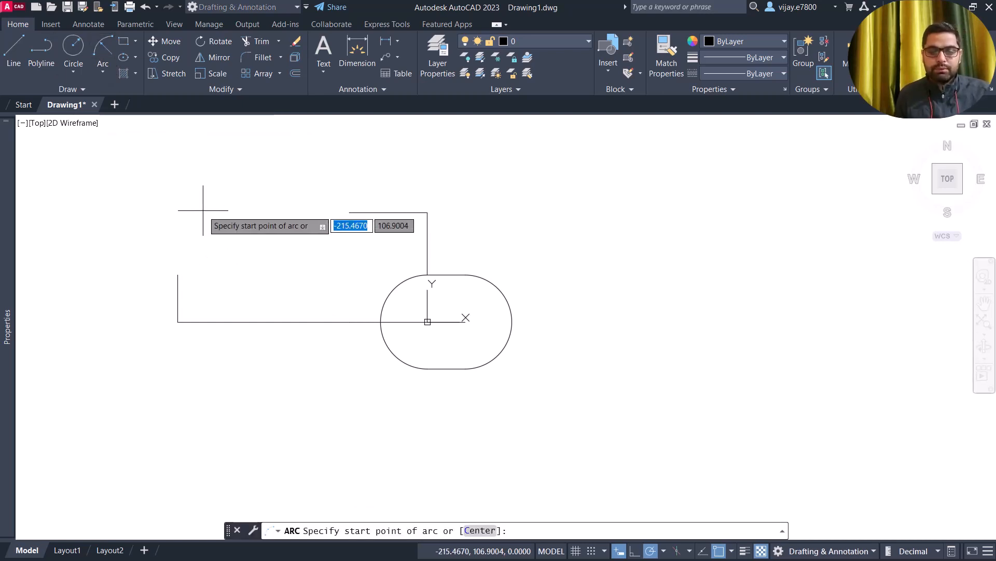
{"action": "left_click", "coordinate": [178, 275]}
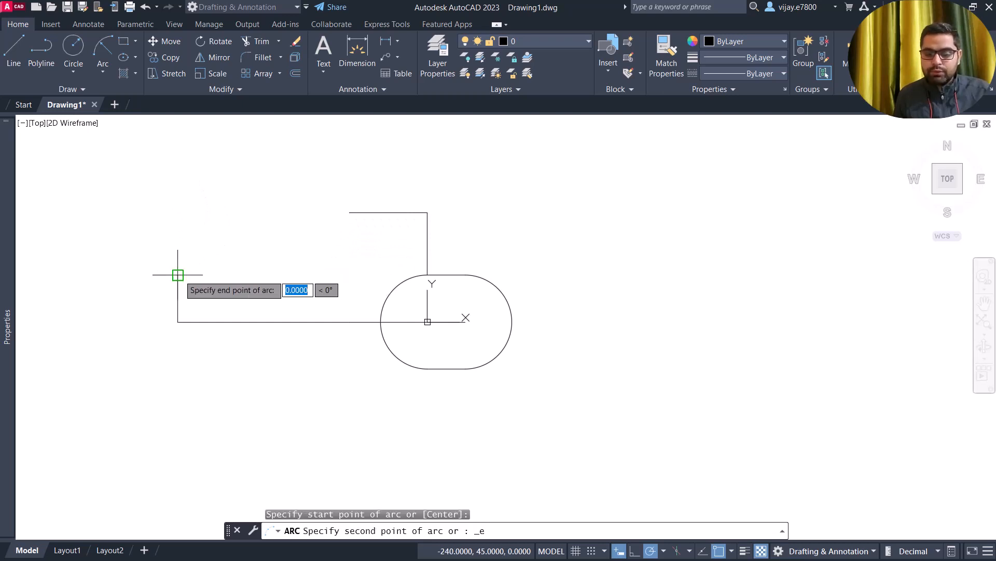
{"action": "left_click", "coordinate": [350, 213]}
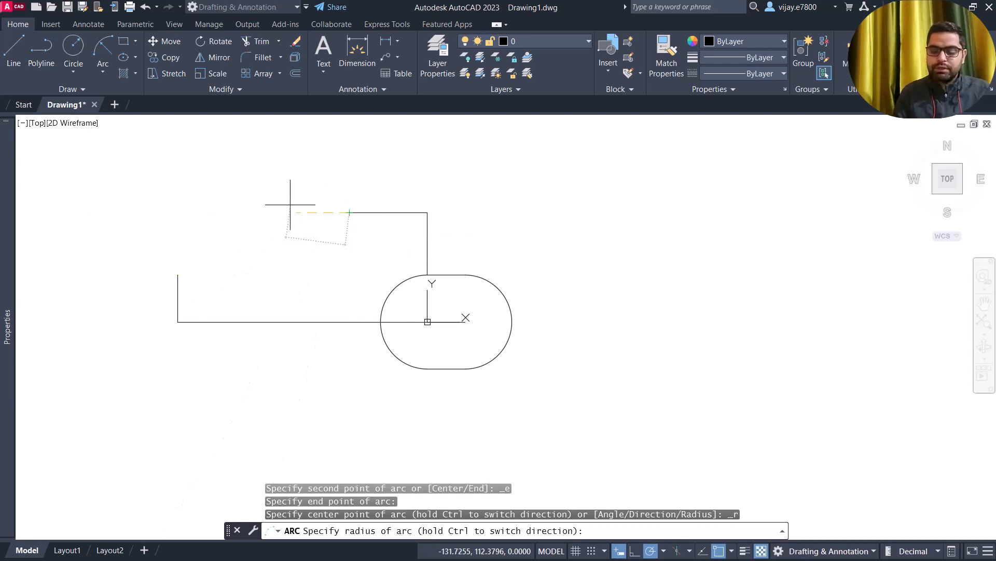
{"action": "type", "text": "330"}
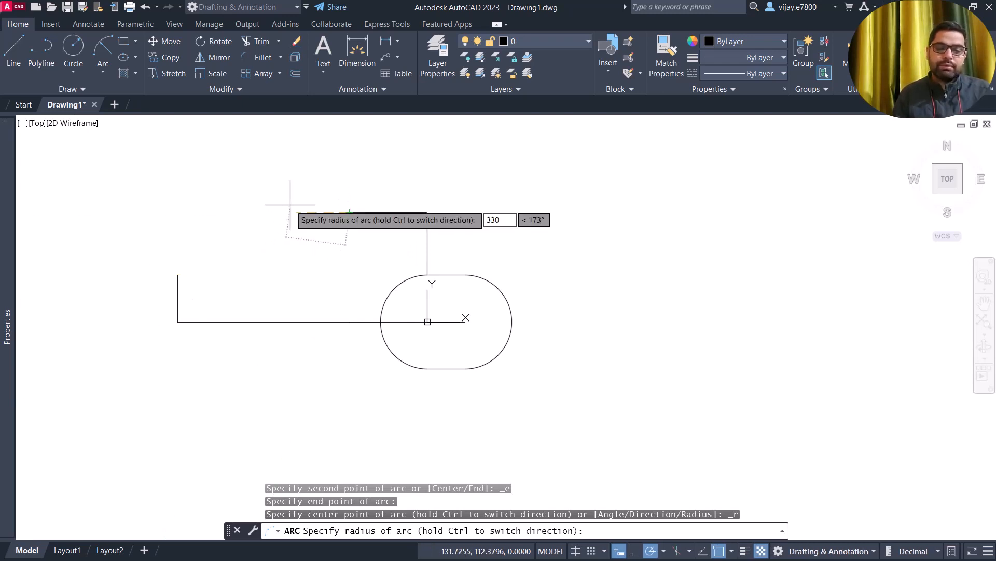
{"action": "key", "text": "Return"}
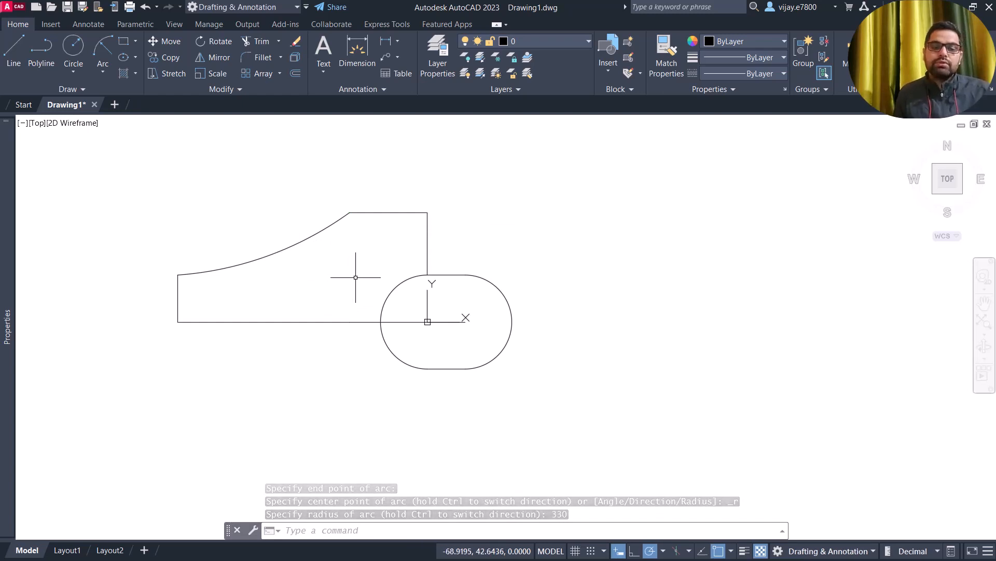
Mirror the arc and the three lines of the upper left-hand profile about the horizontal baseline, keeping the source objects
{"action": "left_click", "coordinate": [457, 247]}
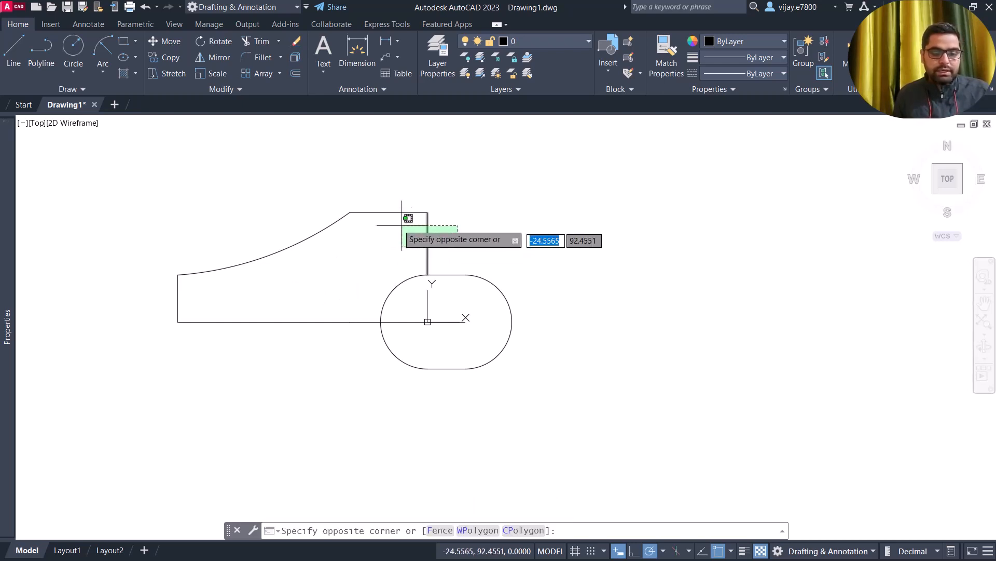
{"action": "left_click", "coordinate": [231, 206]}
{"action": "left_click", "coordinate": [197, 301]}
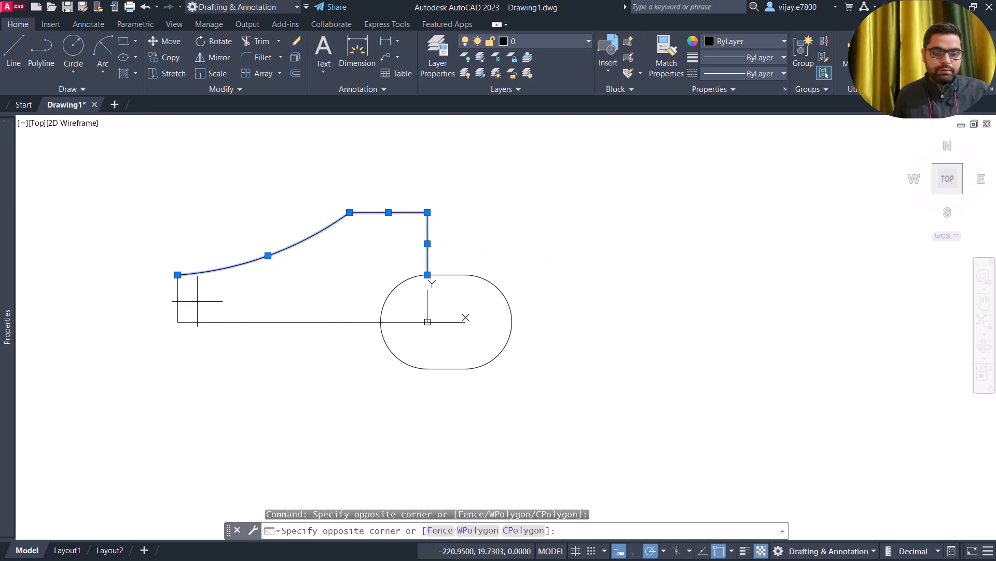
{"action": "left_click", "coordinate": [163, 275]}
{"action": "left_click", "coordinate": [215, 54]}
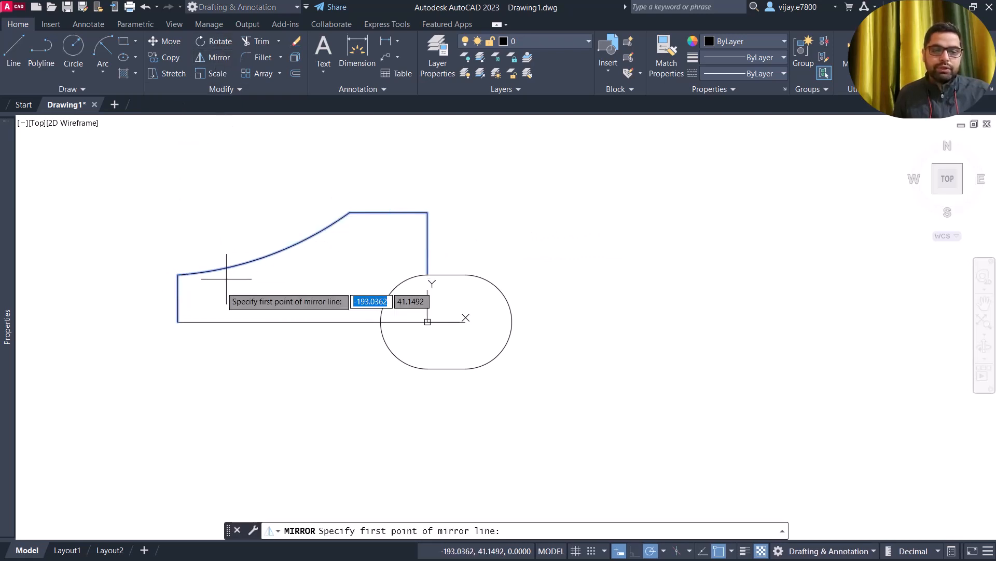
{"action": "left_click", "coordinate": [178, 322]}
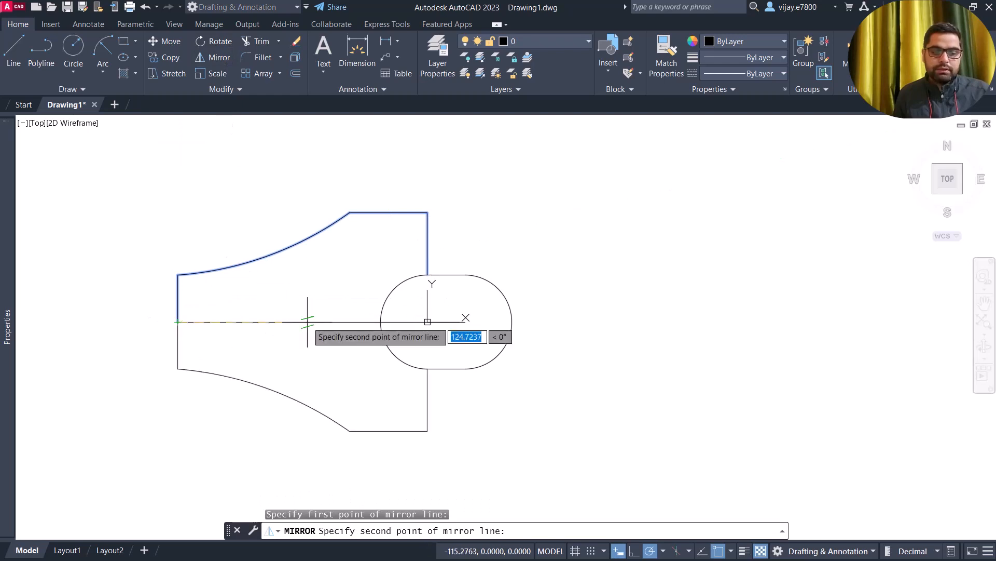
{"action": "left_click", "coordinate": [364, 322]}
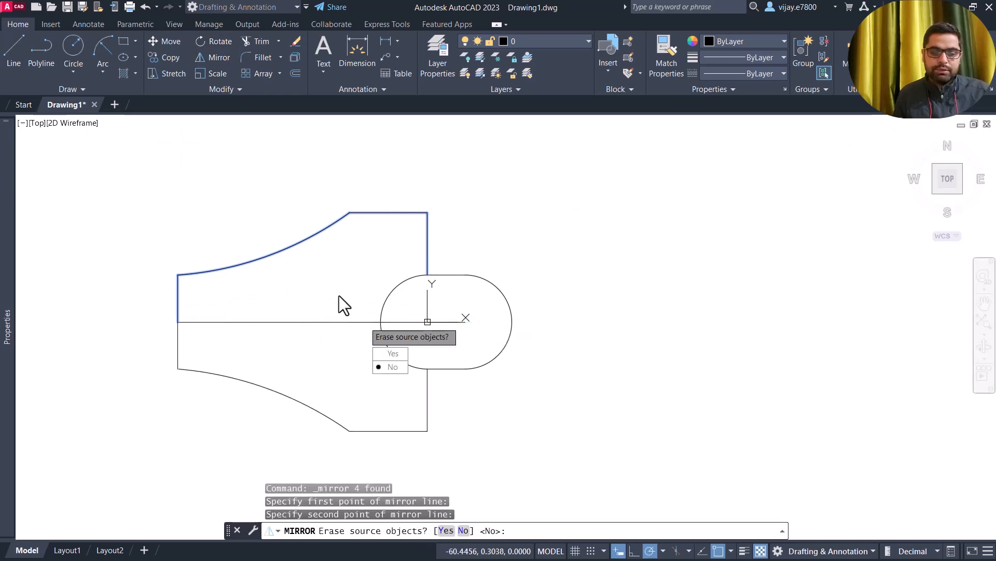
{"action": "left_click", "coordinate": [392, 367]}
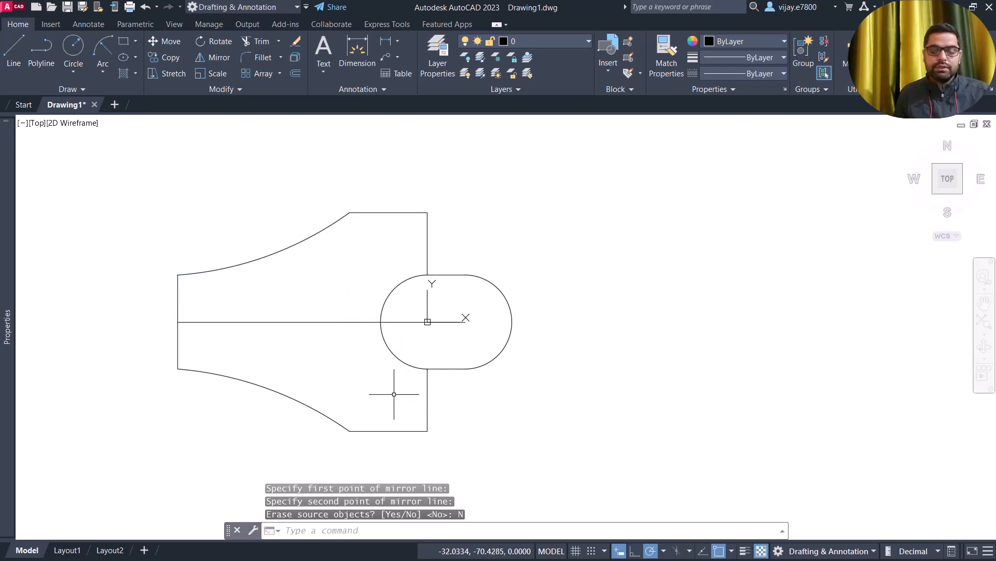
Delete both segments of the horizontal baseline between the left vertical edge and the slot's left arc centre
{"action": "left_click", "coordinate": [338, 338]}
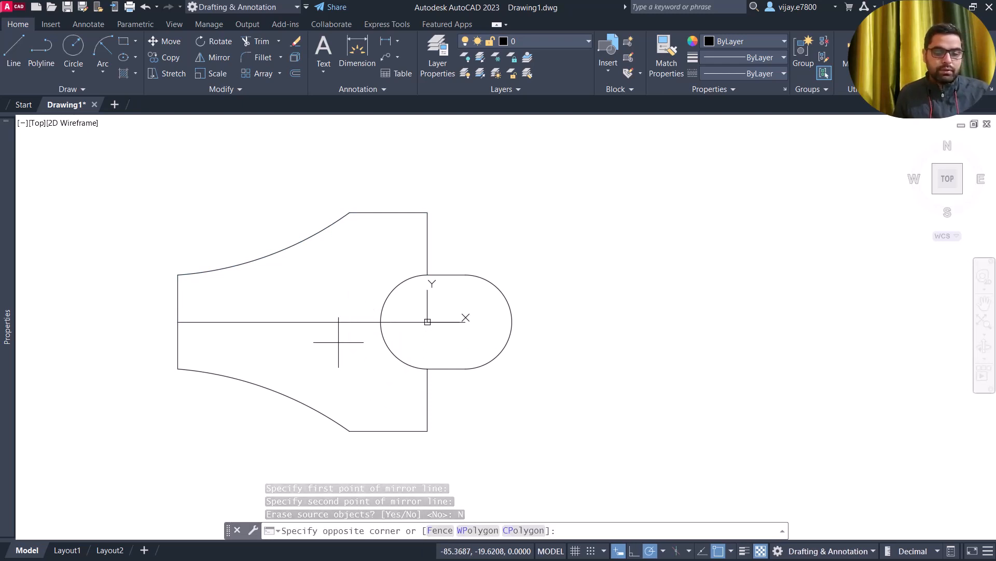
{"action": "left_click", "coordinate": [319, 299]}
{"action": "key", "text": "Delete"}
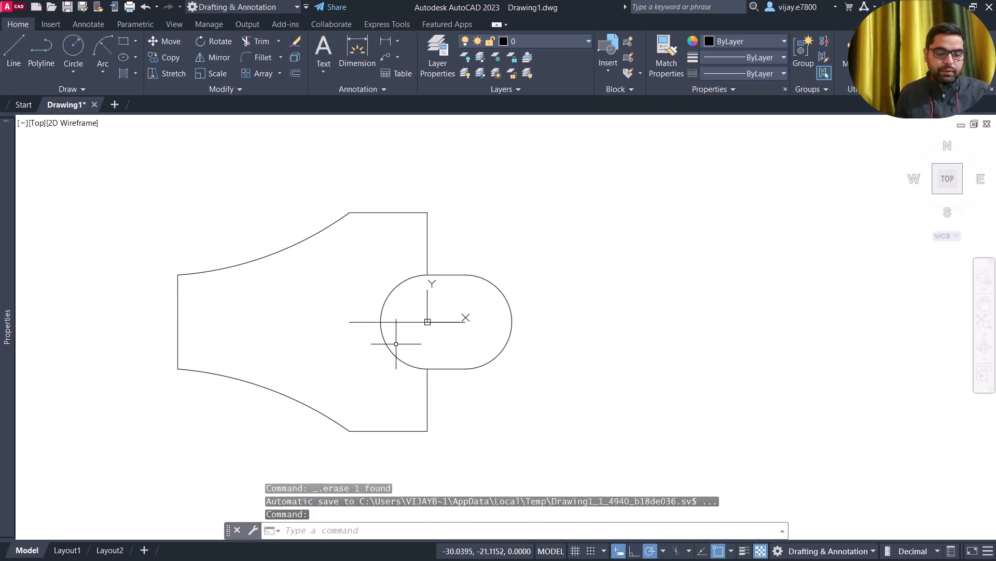
{"action": "left_click", "coordinate": [368, 326]}
{"action": "left_click", "coordinate": [356, 307]}
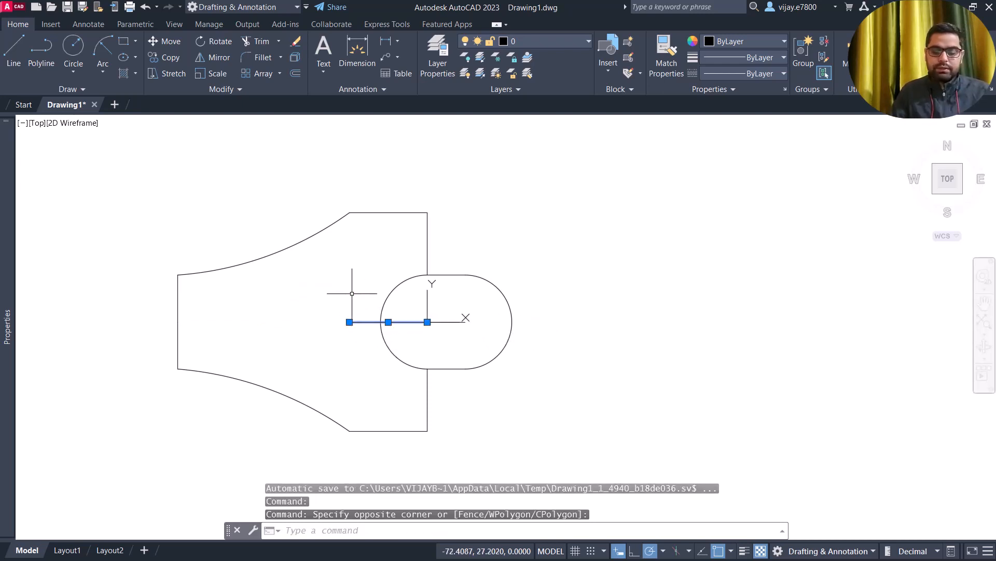
{"action": "key", "text": "Delete"}
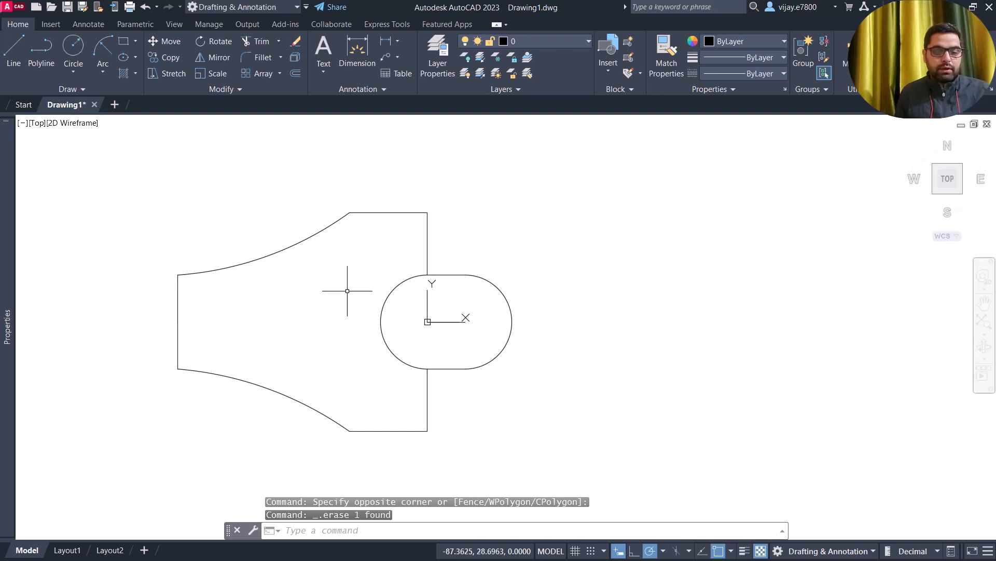
Mirror the whole left-hand body profile about the vertical line through the midpoints of the slot's straight edges, keeping the source objects
{"action": "left_click", "coordinate": [153, 169]}
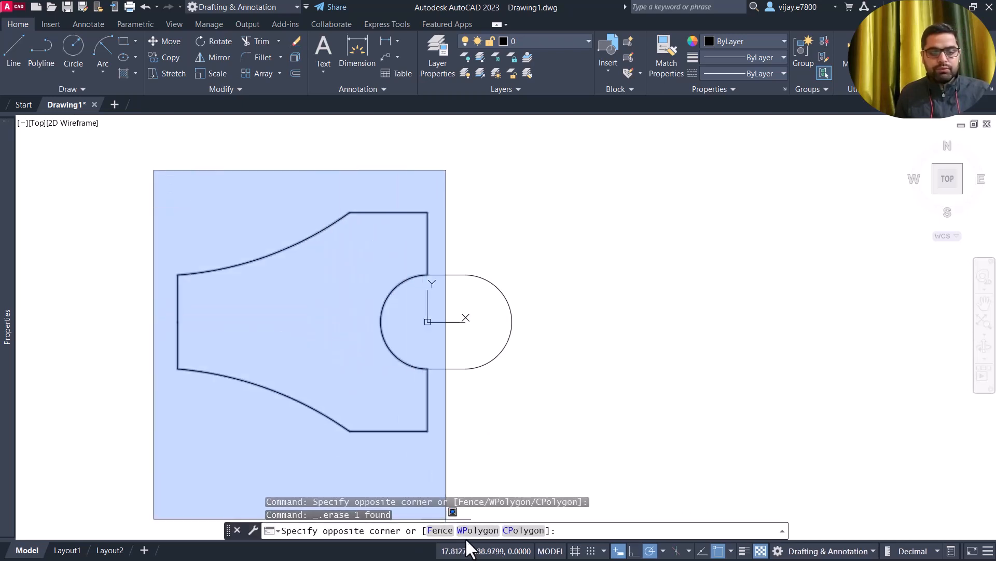
{"action": "left_click", "coordinate": [416, 460]}
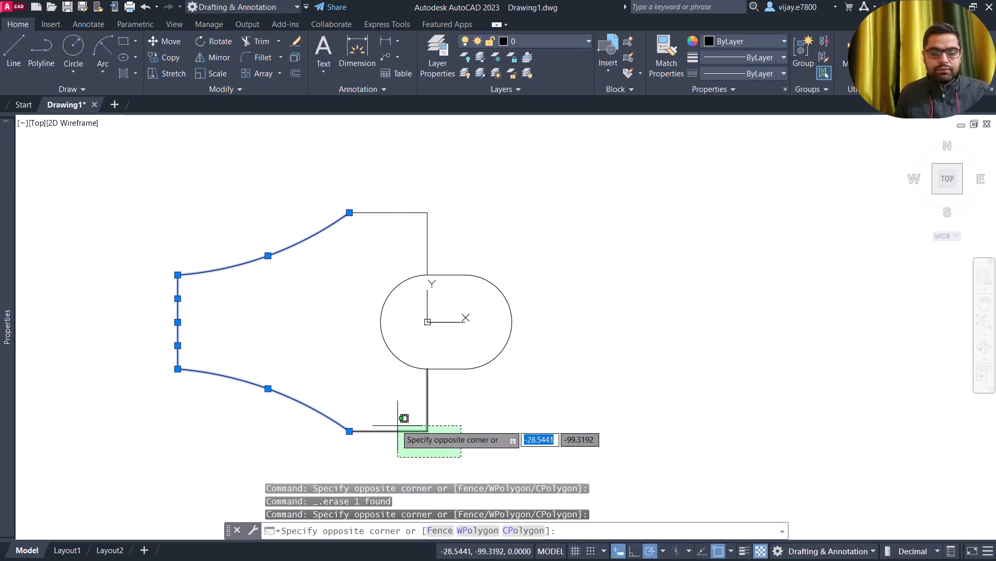
{"action": "left_click", "coordinate": [392, 408]}
{"action": "left_click", "coordinate": [451, 253]}
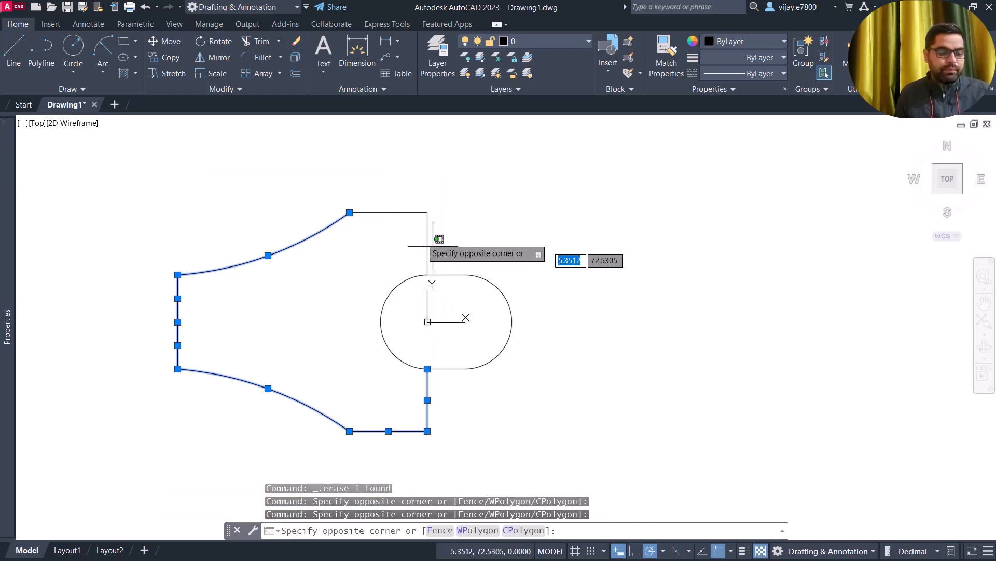
{"action": "left_click", "coordinate": [383, 185]}
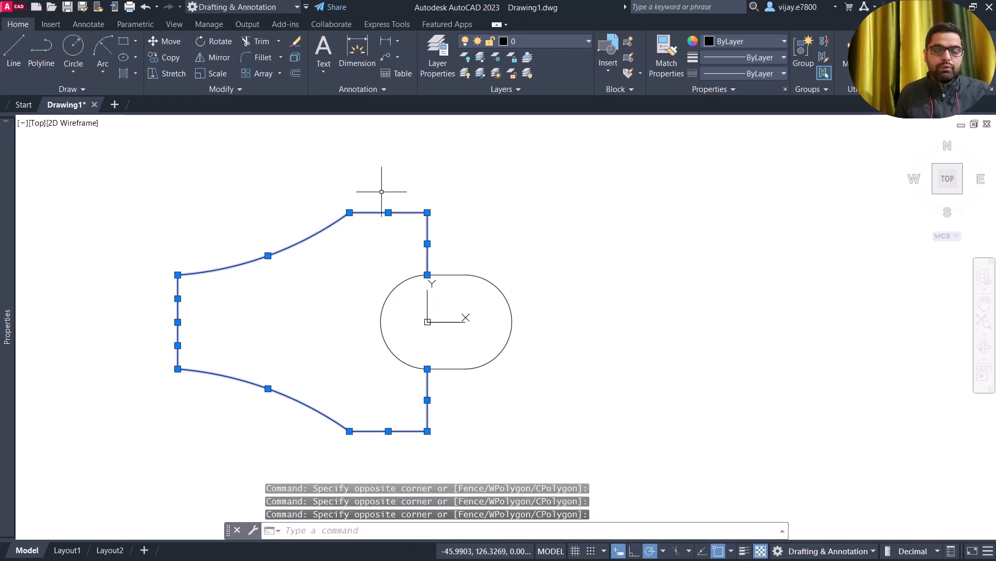
{"action": "left_click", "coordinate": [209, 54]}
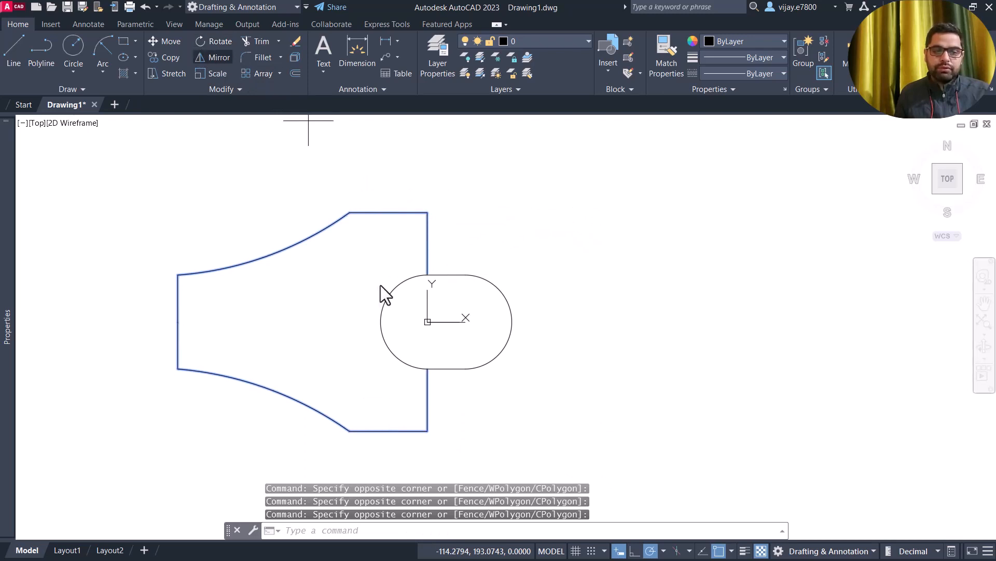
{"action": "left_click", "coordinate": [445, 273]}
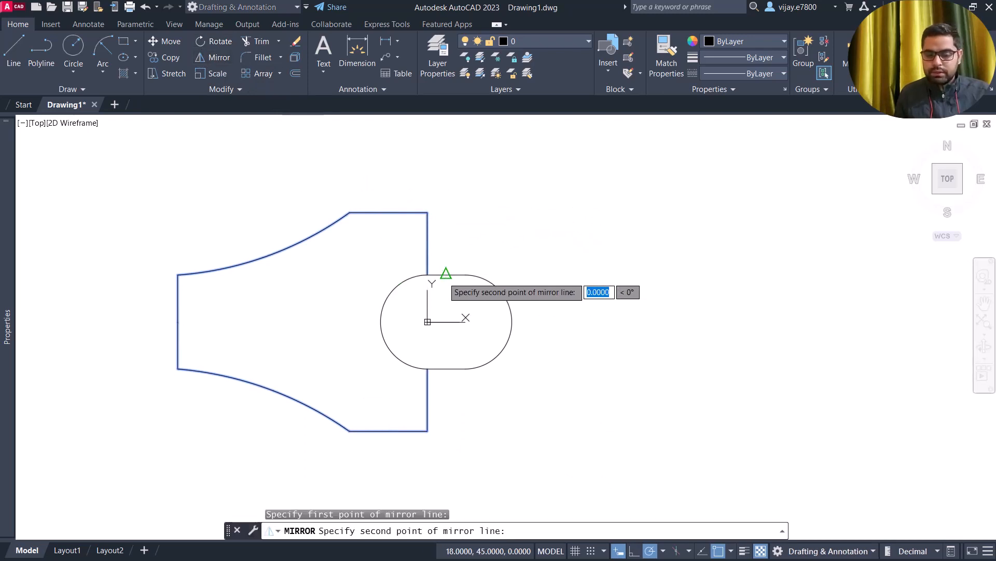
{"action": "left_click", "coordinate": [446, 368]}
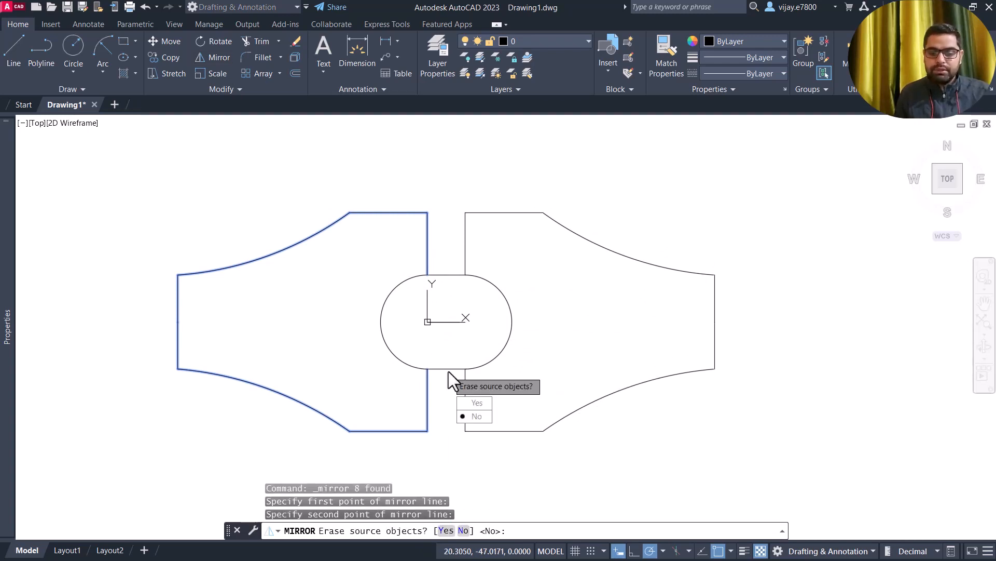
{"action": "left_click", "coordinate": [476, 416]}
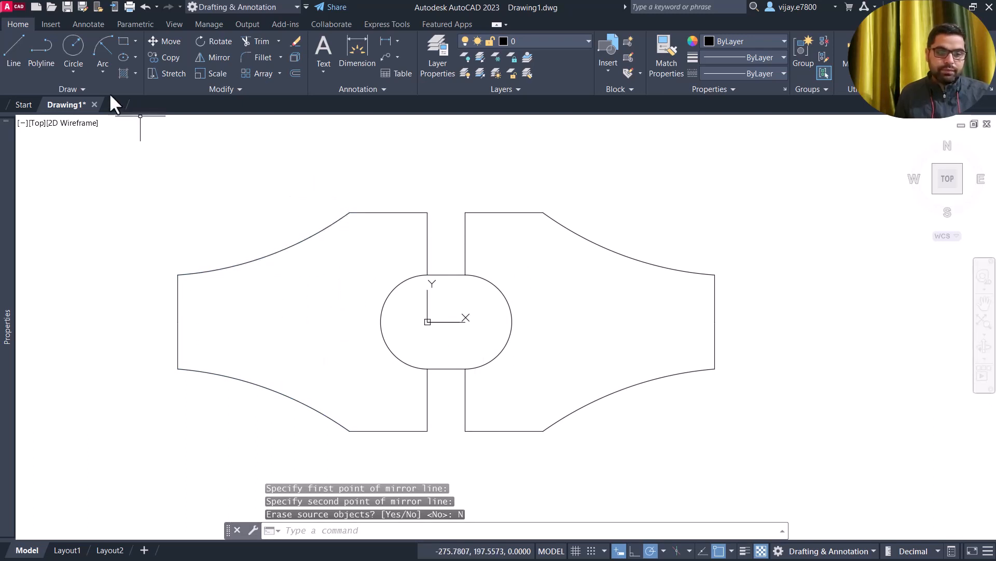
Draw a construction line from the slot's left arc centre at the origin, 221 units long at 0°, and finish the Line command
{"action": "left_click", "coordinate": [20, 56]}
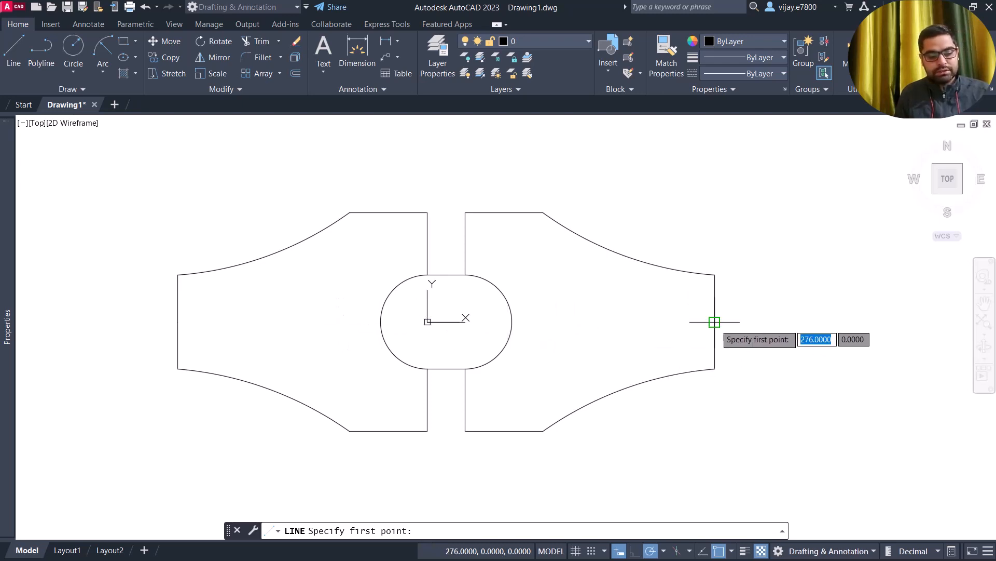
{"action": "left_click", "coordinate": [427, 322]}
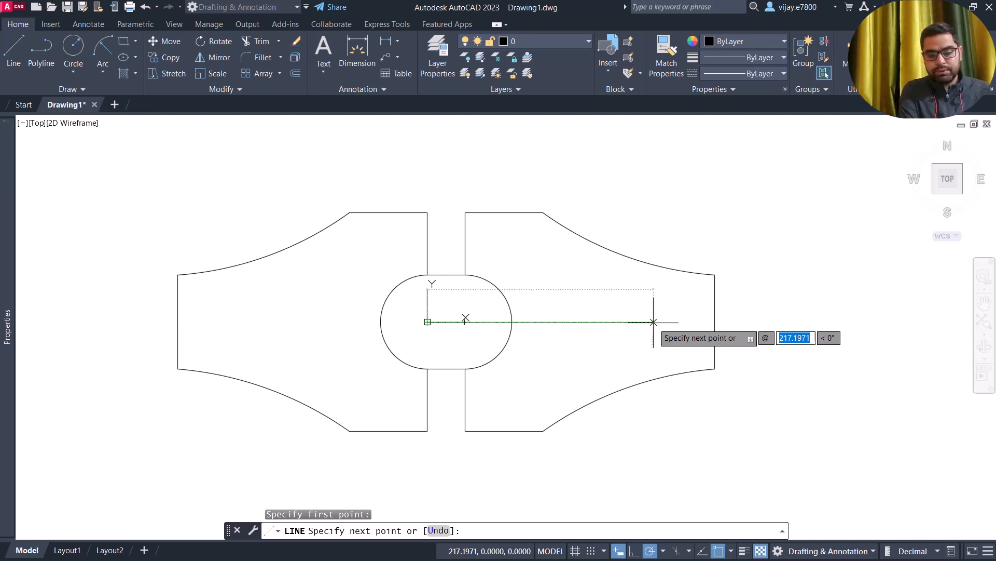
{"action": "key", "text": "Tab"}
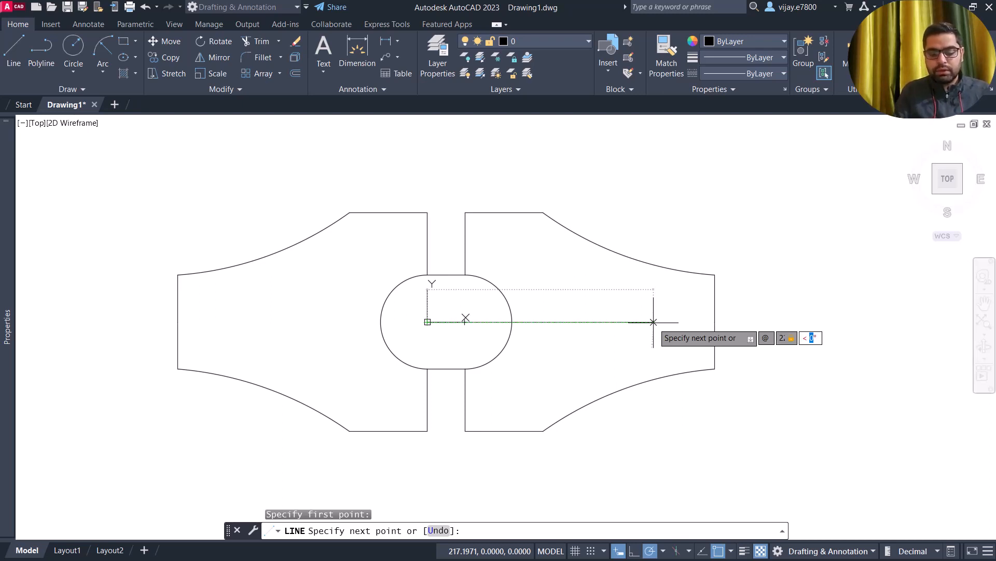
{"action": "key", "text": "Return"}
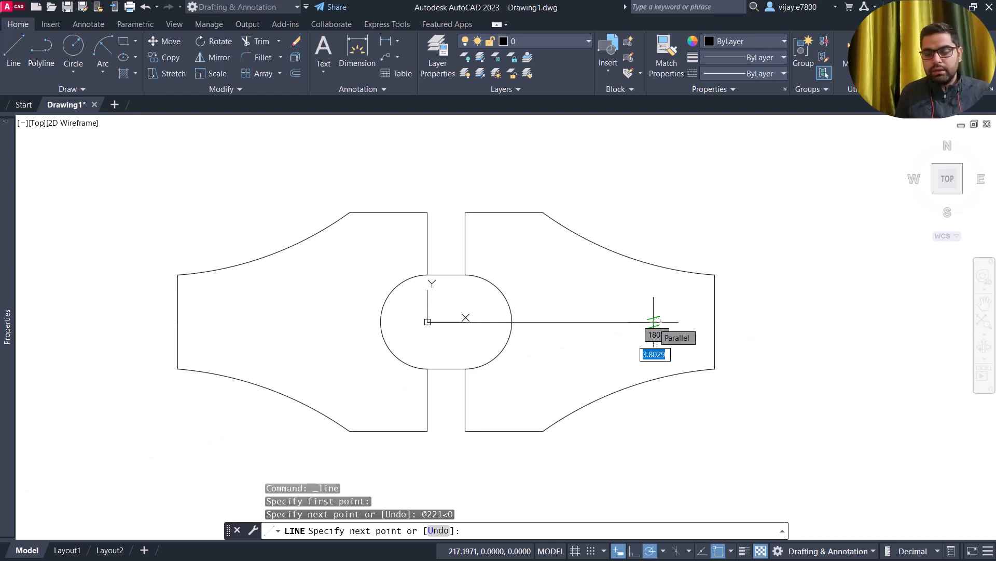
{"action": "right_click", "coordinate": [763, 403]}
{"action": "left_click", "coordinate": [781, 412]}
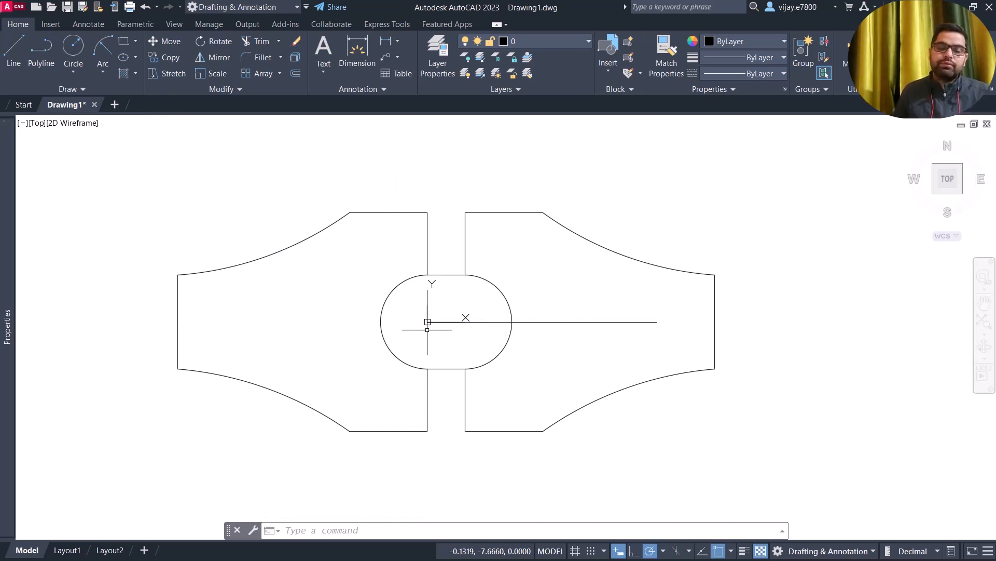
Draw a Center, Diameter circle of diameter 80 centred on the right end of the 221-unit line
{"action": "left_click", "coordinate": [73, 68]}
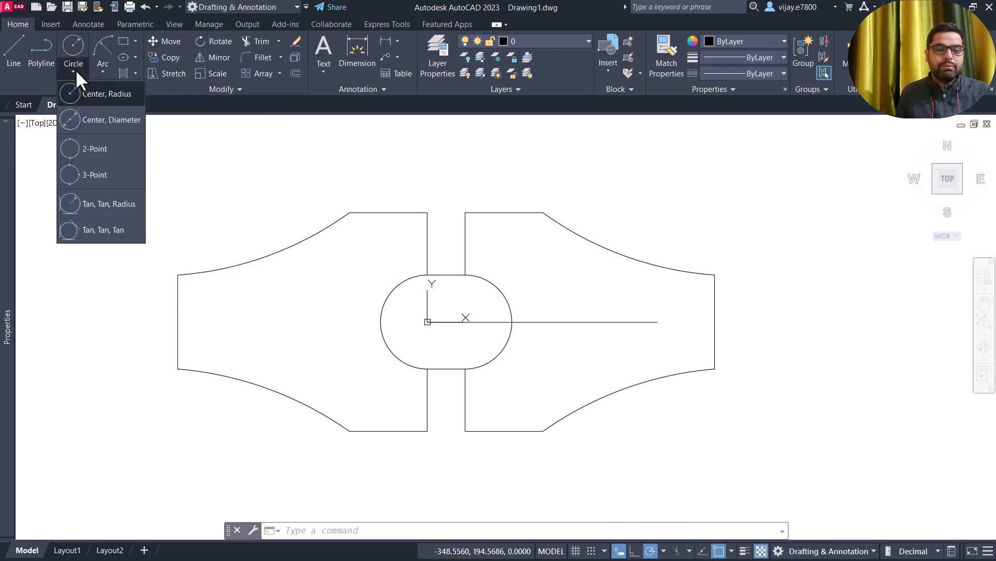
{"action": "left_click", "coordinate": [97, 117]}
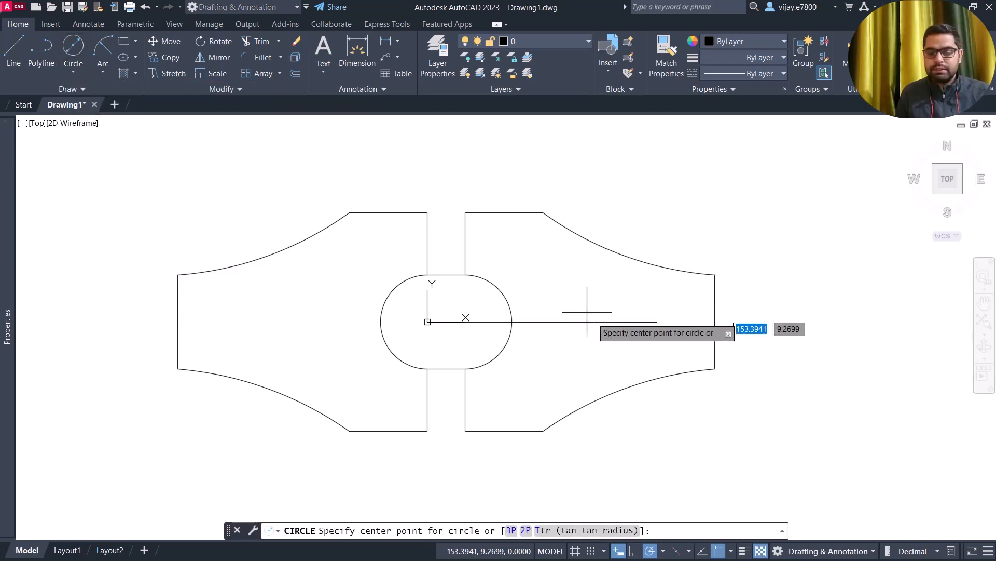
{"action": "left_click", "coordinate": [657, 322]}
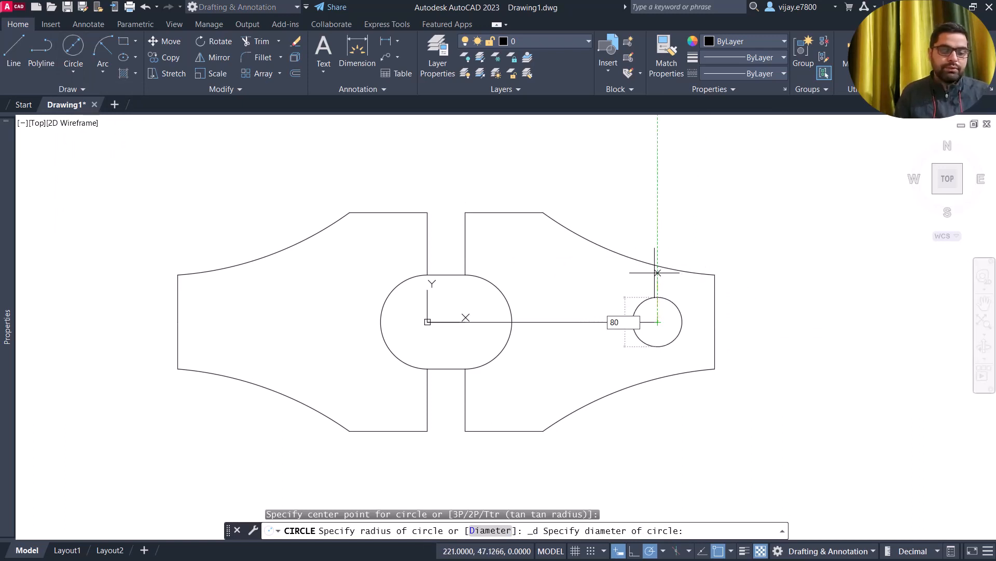
{"action": "key", "text": "Return"}
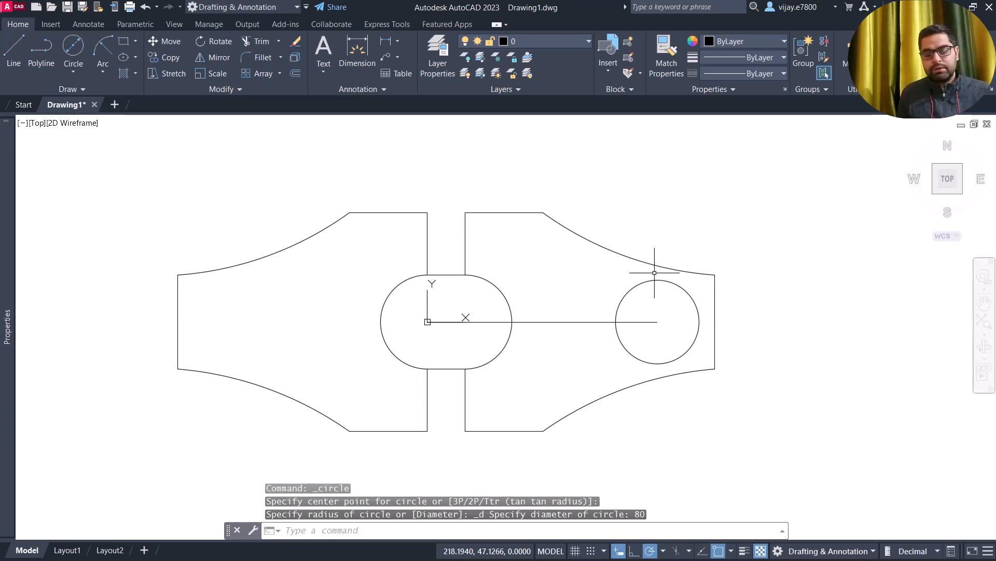
Delete the 221-unit construction line between the origin and the circle's centre
{"action": "left_click", "coordinate": [597, 337]}
{"action": "left_click", "coordinate": [562, 295]}
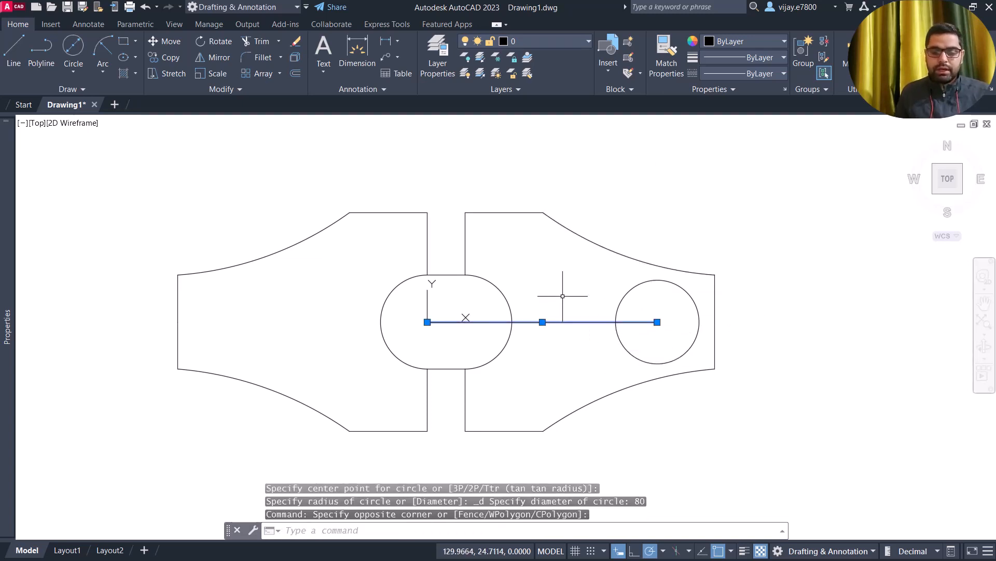
{"action": "key", "text": "Delete"}
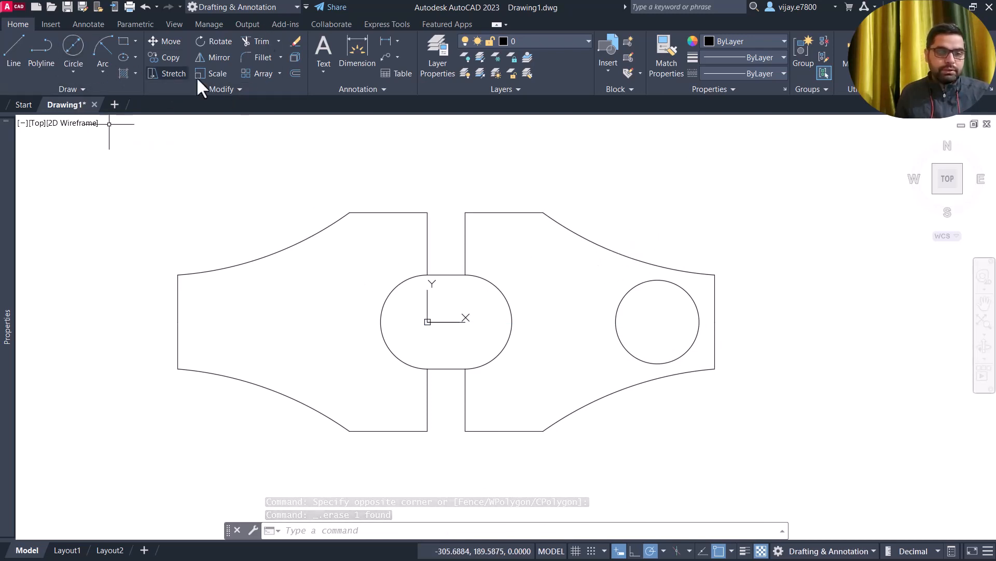
Add a linear dimension across the gap between the two body halves, placed above their top edges
{"action": "left_click", "coordinate": [386, 41]}
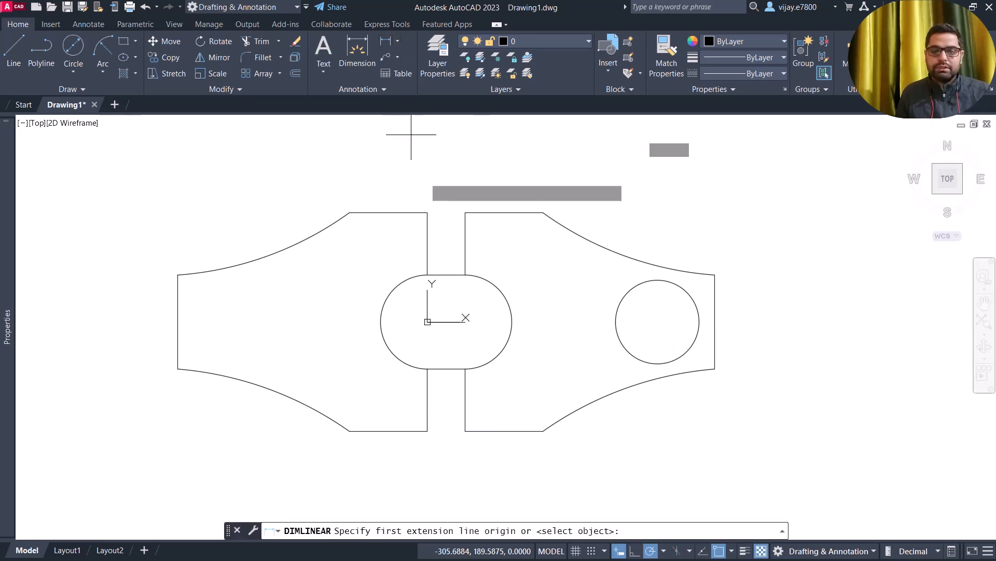
{"action": "left_click", "coordinate": [427, 213]}
{"action": "left_click", "coordinate": [465, 212]}
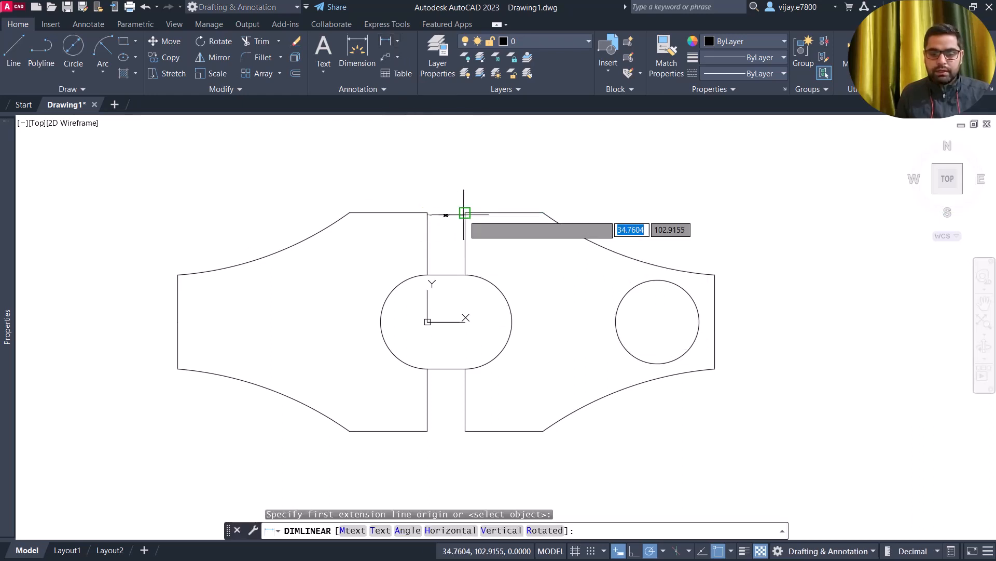
{"action": "left_click", "coordinate": [460, 184]}
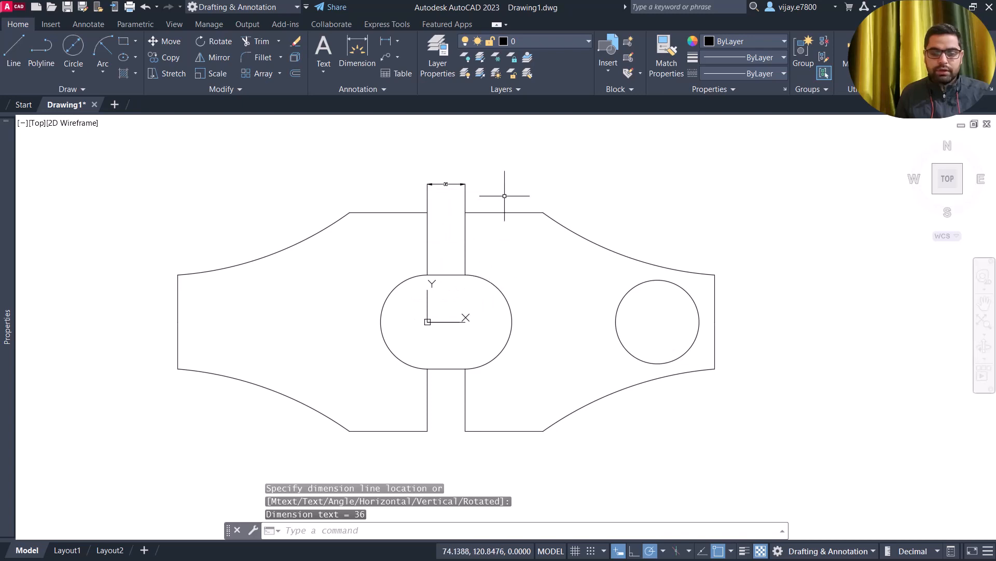
Add a linear dimension to the right body's top straight edge, in line with the gap dimension
{"action": "right_click", "coordinate": [511, 174]}
{"action": "left_click", "coordinate": [519, 178]}
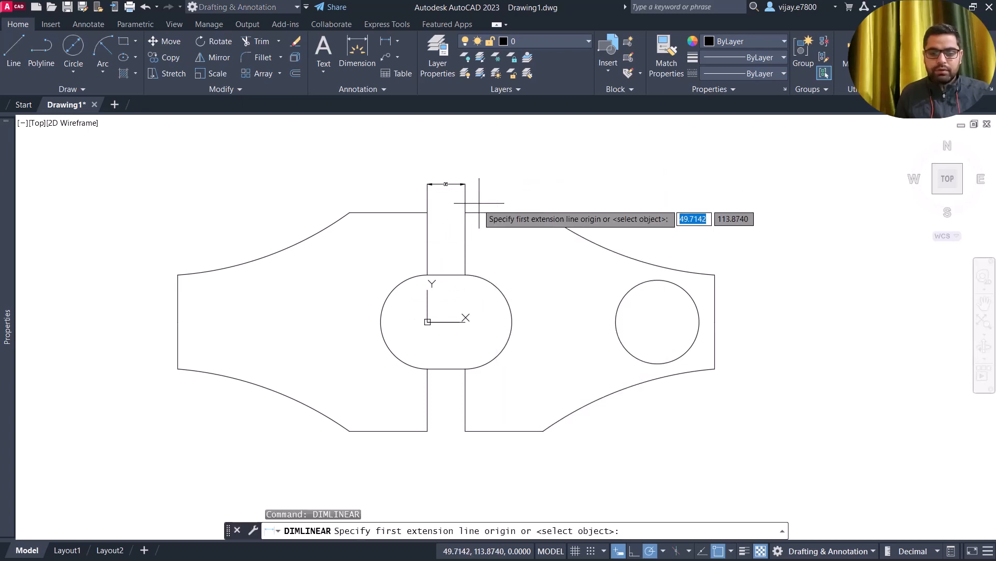
{"action": "left_click", "coordinate": [466, 212]}
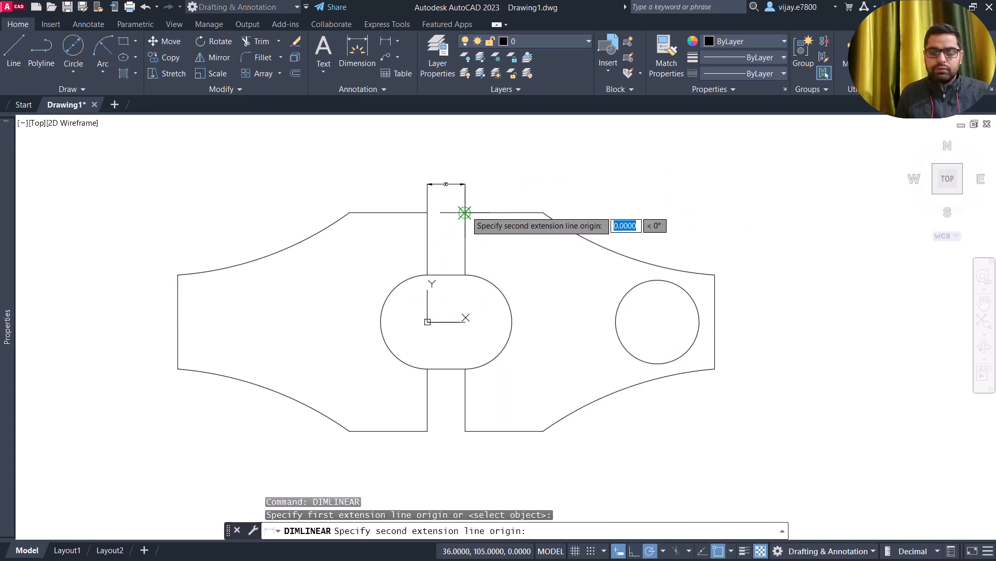
{"action": "left_click", "coordinate": [543, 212]}
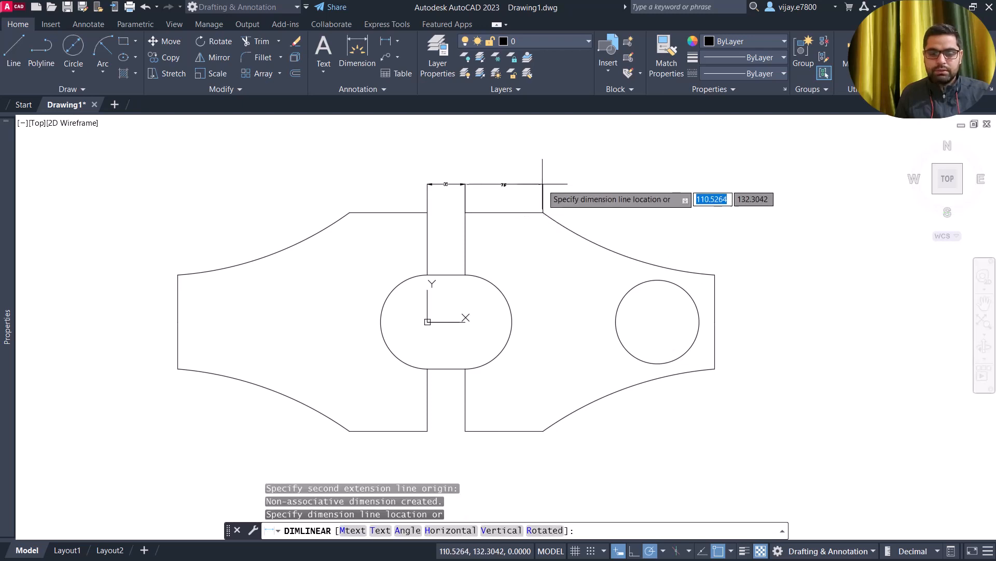
{"action": "left_click", "coordinate": [542, 184]}
Add a linear dimension to the left body's top straight edge, in line with the gap dimension
{"action": "right_click", "coordinate": [269, 169]}
{"action": "left_click", "coordinate": [291, 177]}
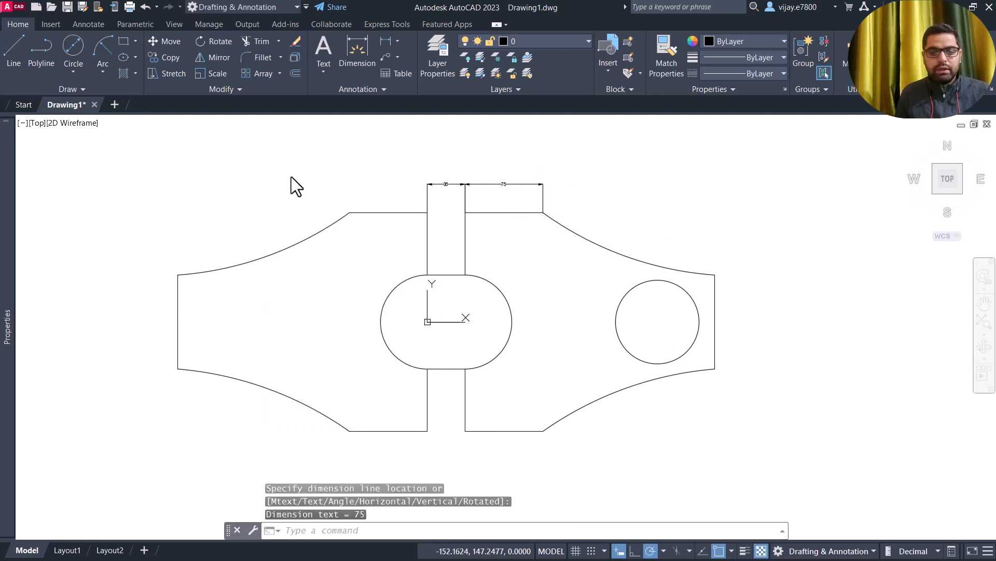
{"action": "left_click", "coordinate": [350, 213]}
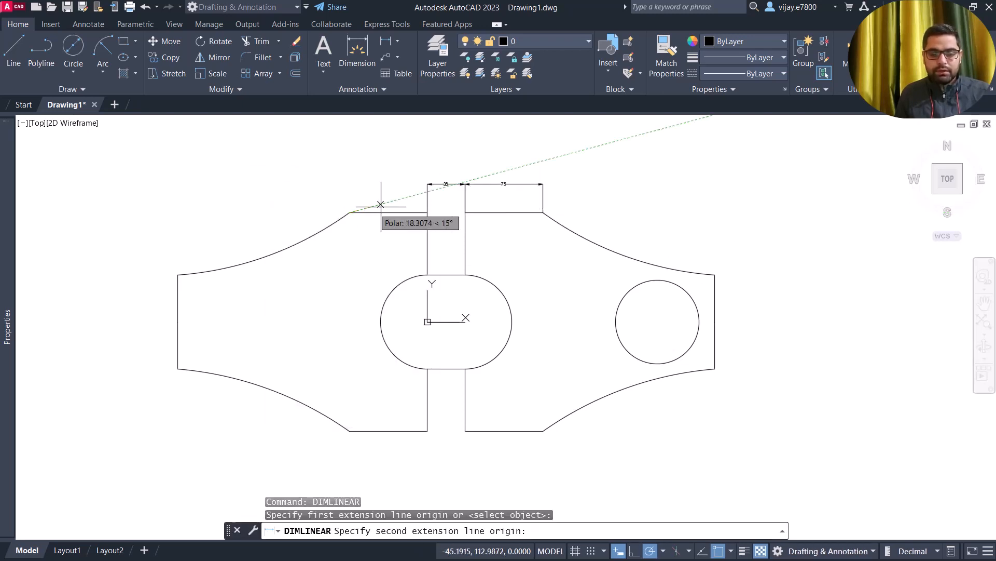
{"action": "left_click", "coordinate": [427, 212]}
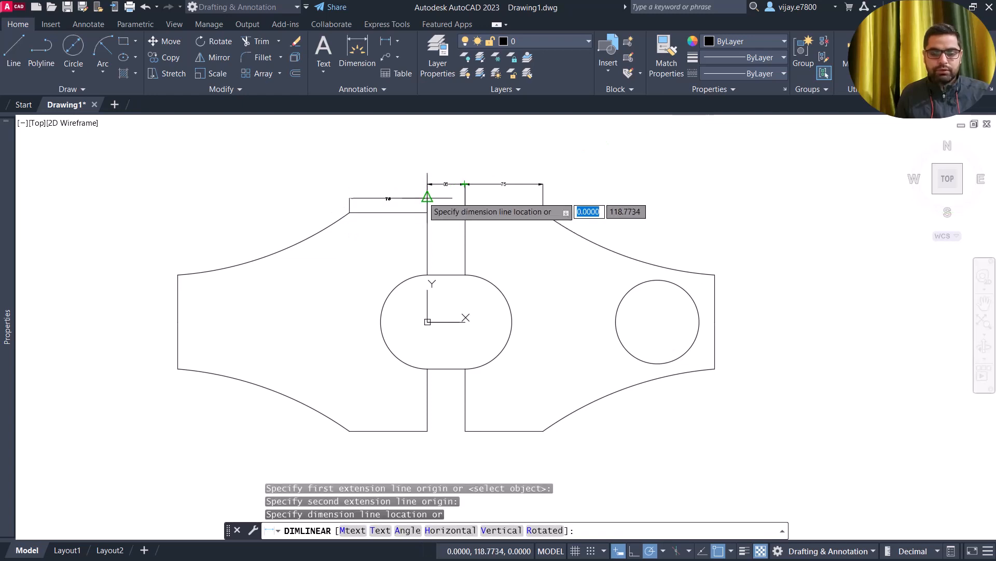
{"action": "left_click", "coordinate": [425, 184]}
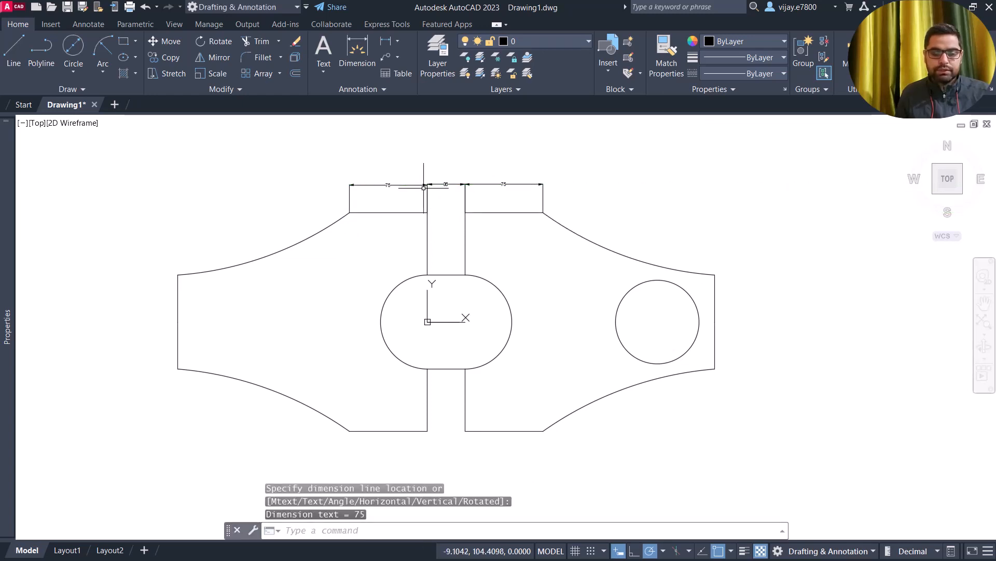
Add a vertical linear dimension to the right body's outer end edge, placed outside the part
{"action": "right_click", "coordinate": [712, 238]}
{"action": "left_click", "coordinate": [742, 246]}
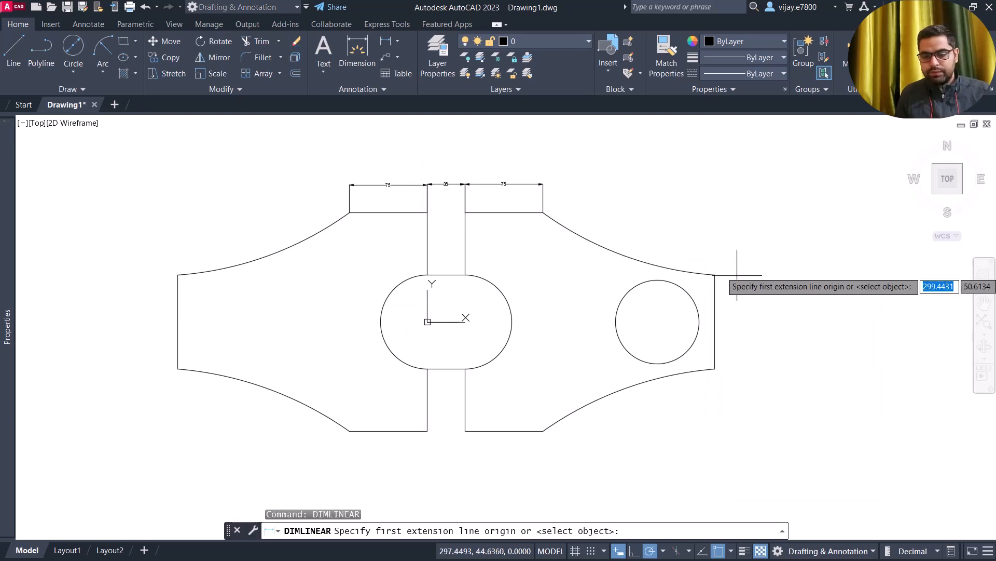
{"action": "left_click", "coordinate": [715, 275]}
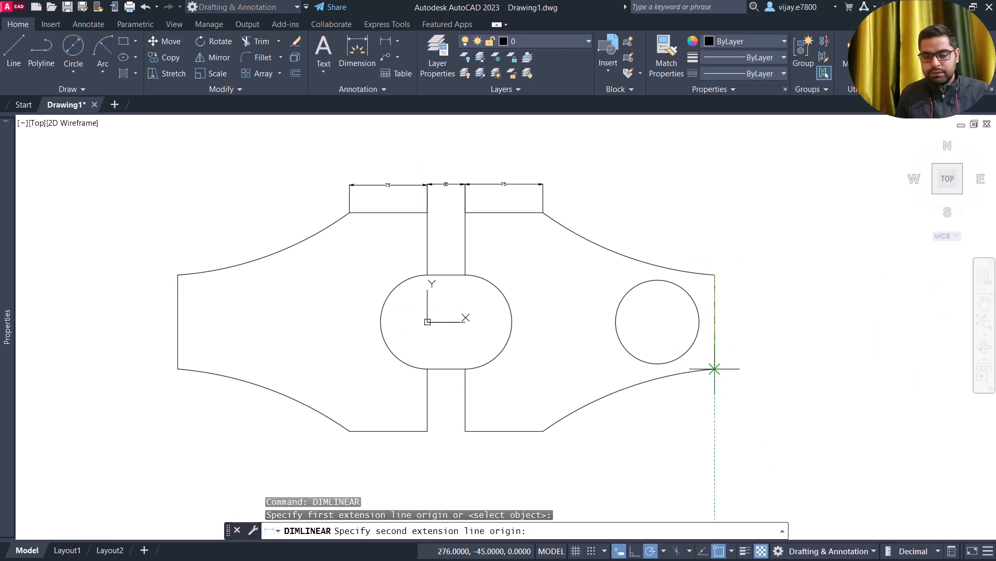
{"action": "left_click", "coordinate": [714, 368]}
{"action": "left_click", "coordinate": [747, 323]}
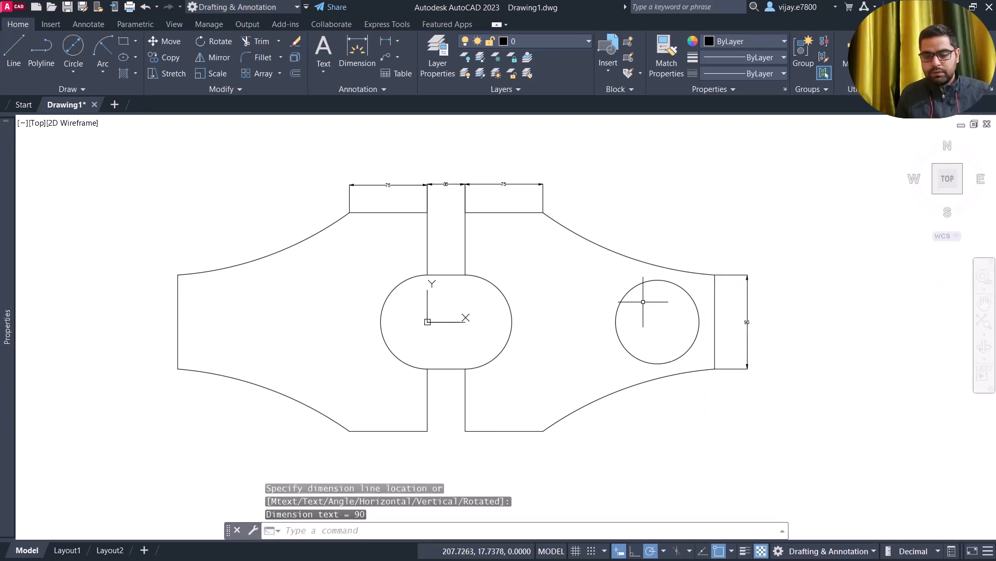
Dimension the horizontal distance from the slot's right arc centre to the hole's centre, placed below the part
{"action": "right_click", "coordinate": [569, 288]}
{"action": "left_click", "coordinate": [586, 298]}
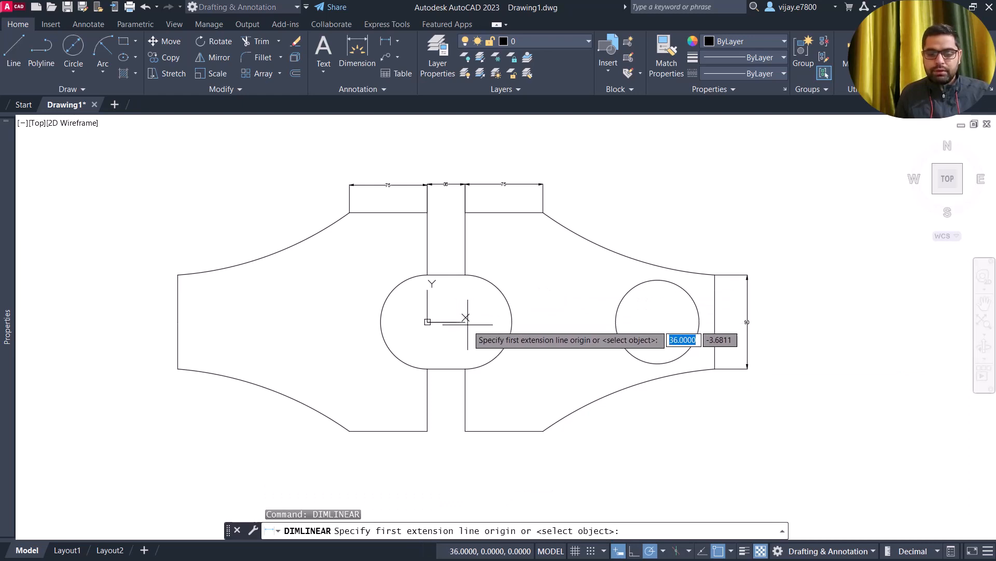
{"action": "left_click", "coordinate": [465, 321]}
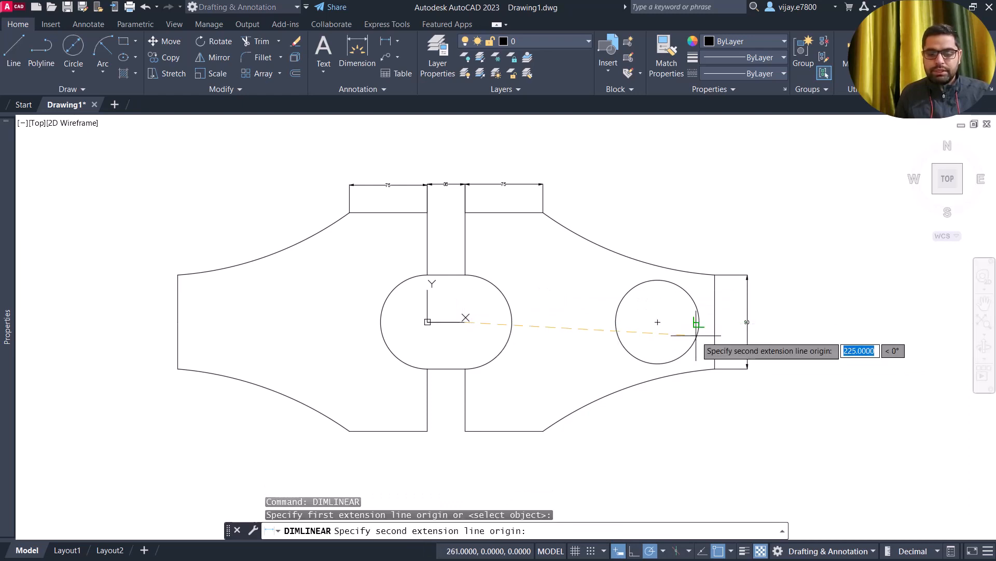
{"action": "left_click", "coordinate": [657, 322]}
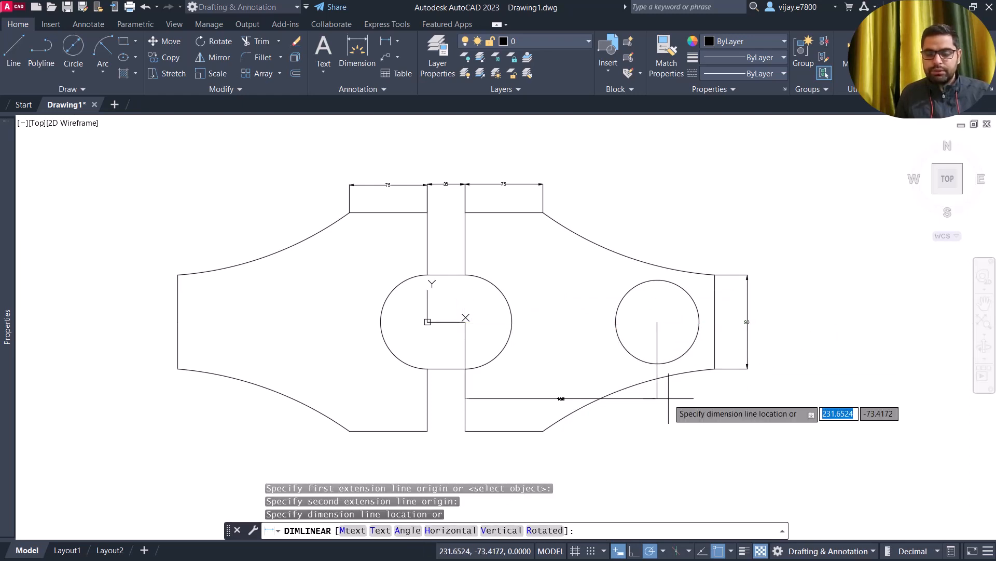
{"action": "left_click", "coordinate": [677, 462]}
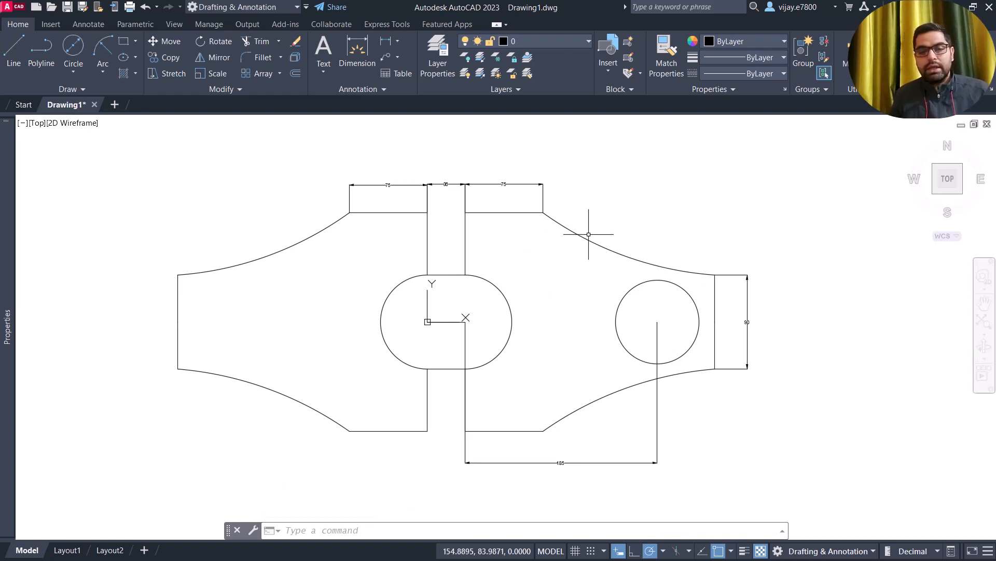
Dimension the horizontal distance from the slot's left arc centre to the left end edge, in line with the other dimension below the part
{"action": "right_click", "coordinate": [667, 225]}
{"action": "left_click", "coordinate": [716, 234]}
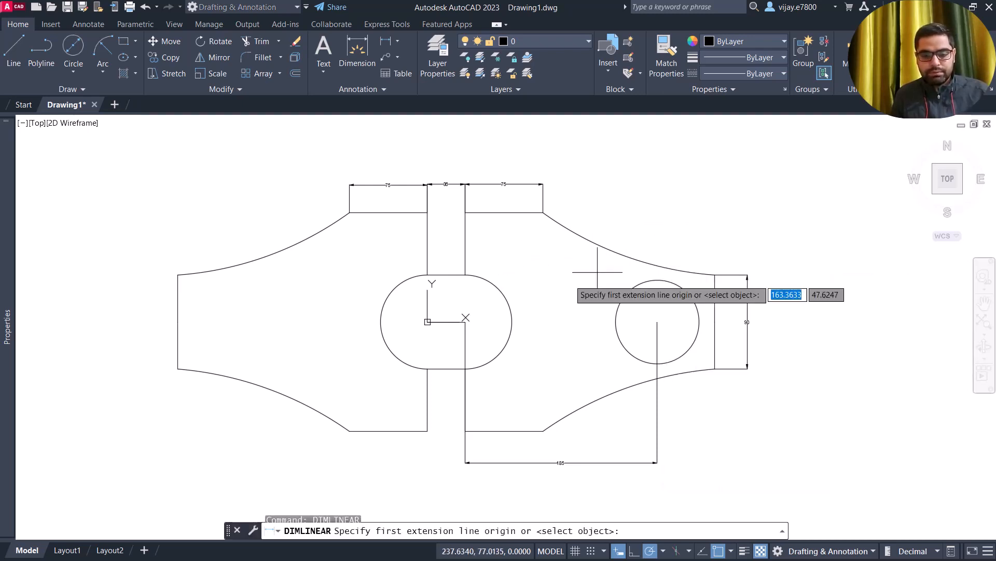
{"action": "left_click", "coordinate": [427, 322]}
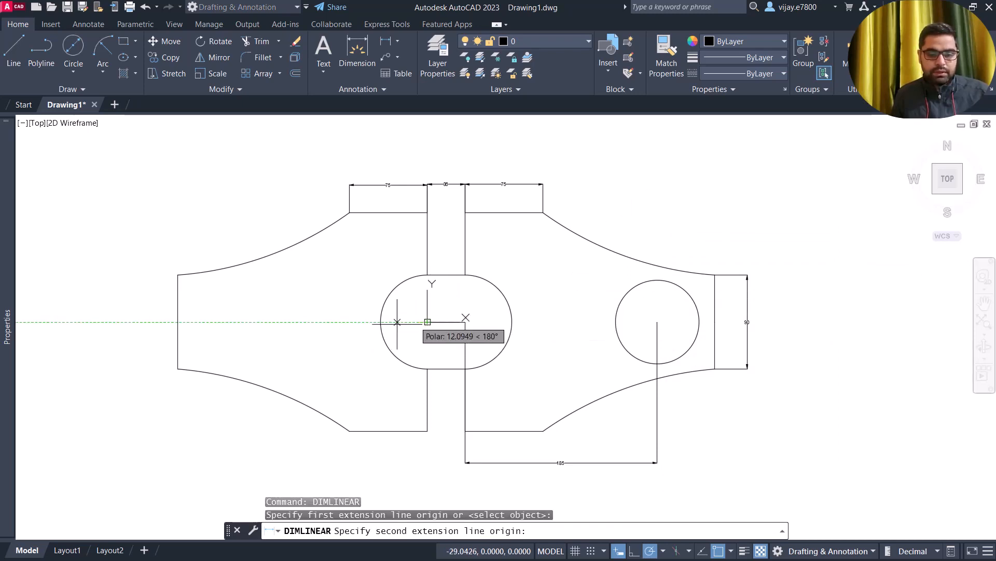
{"action": "left_click", "coordinate": [177, 322]}
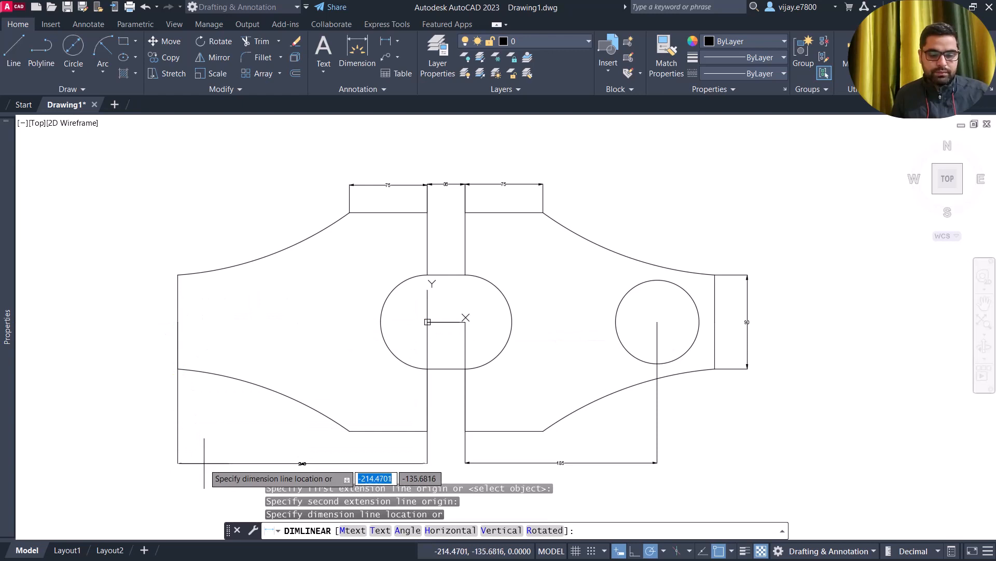
{"action": "left_click", "coordinate": [200, 462]}
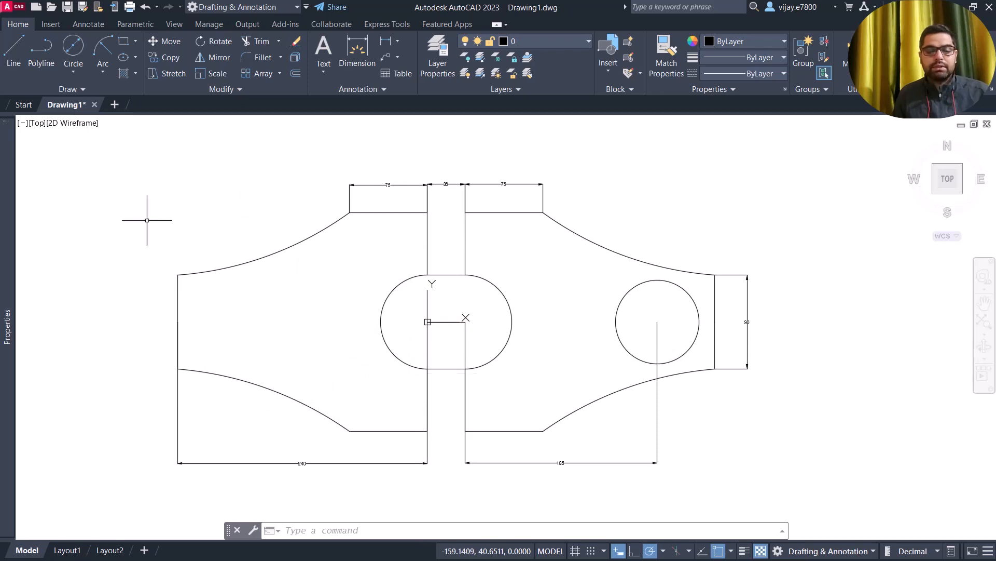
Dimension the vertical distance between the lower-left arc's endpoints, placed outside the part's left end
{"action": "right_click", "coordinate": [201, 213]}
{"action": "left_click", "coordinate": [243, 217]}
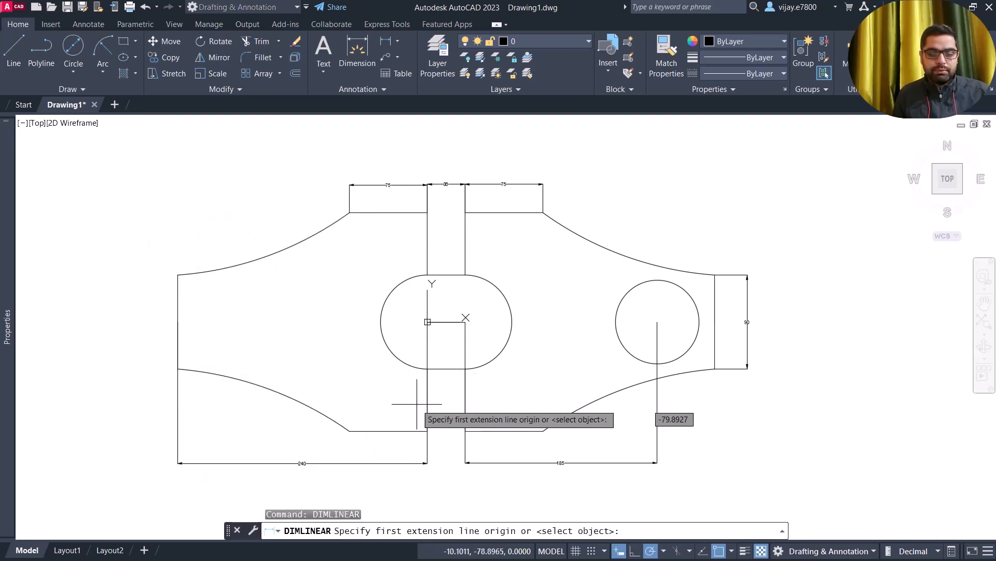
{"action": "left_click", "coordinate": [349, 431]}
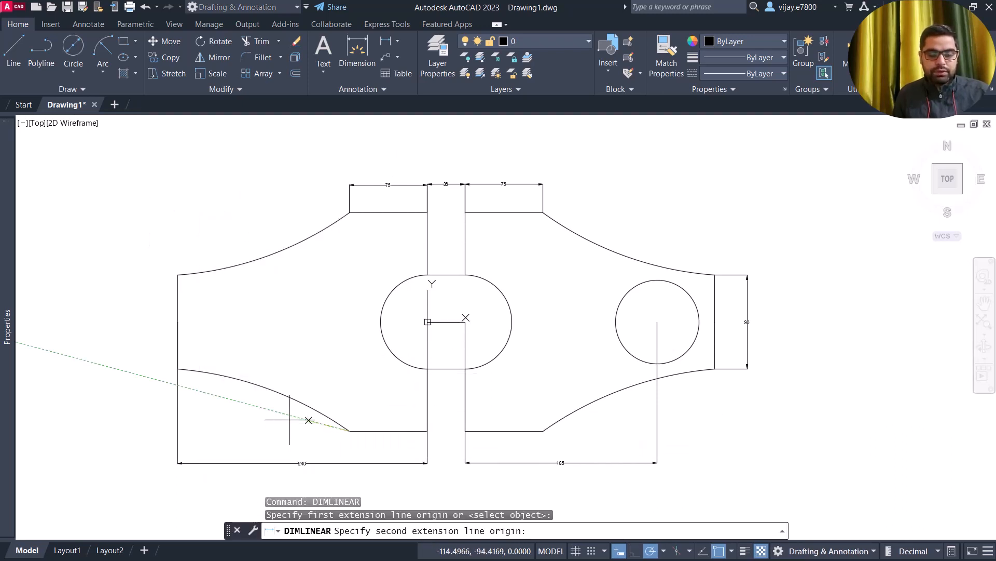
{"action": "left_click", "coordinate": [178, 368]}
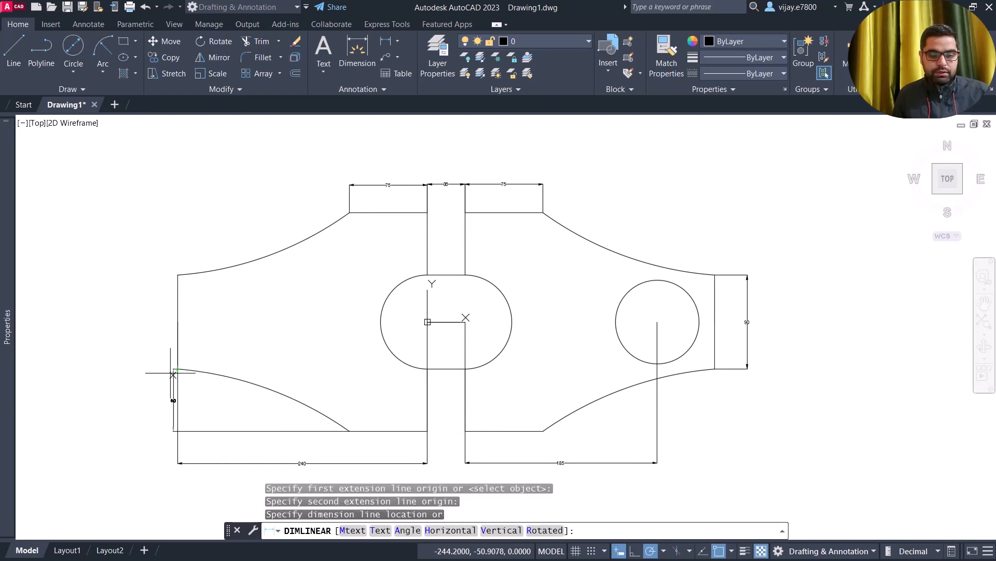
{"action": "left_click", "coordinate": [129, 400]}
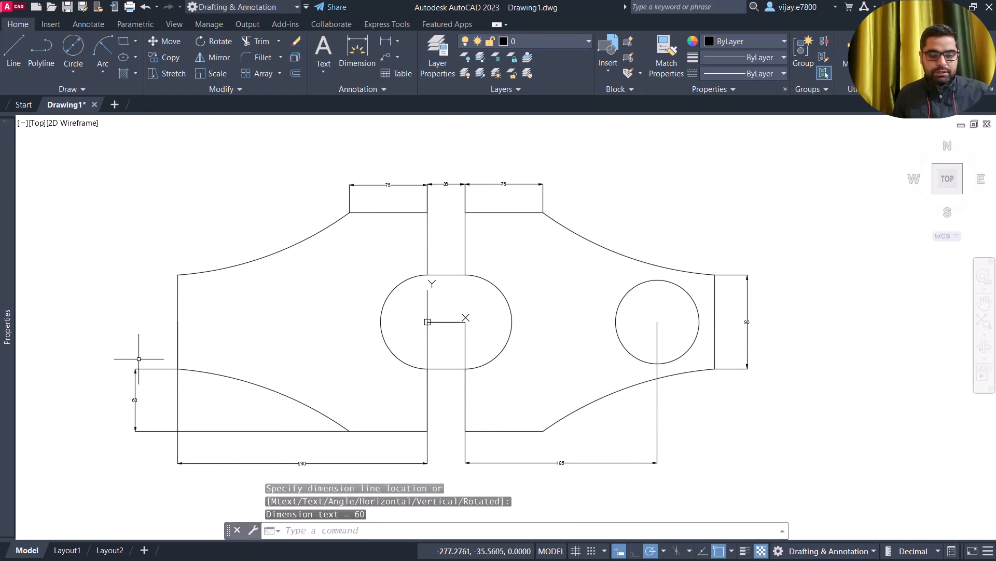
Dimension the horizontal distance between the upper-left arc's endpoints, aligned with the row of dimensions above the part
{"action": "mouse_move", "coordinate": [8, 332]}
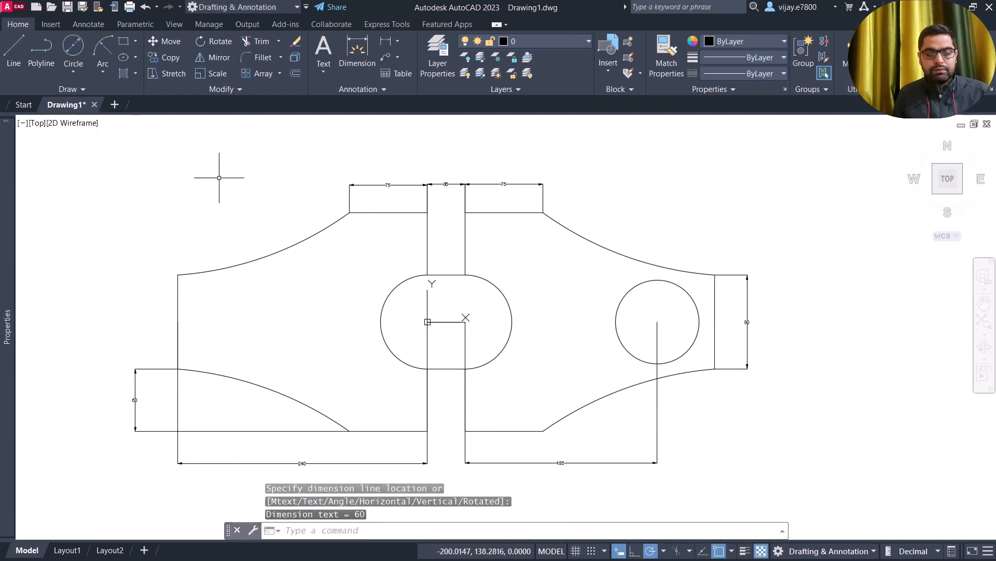
{"action": "right_click", "coordinate": [232, 189]}
{"action": "left_click", "coordinate": [244, 189]}
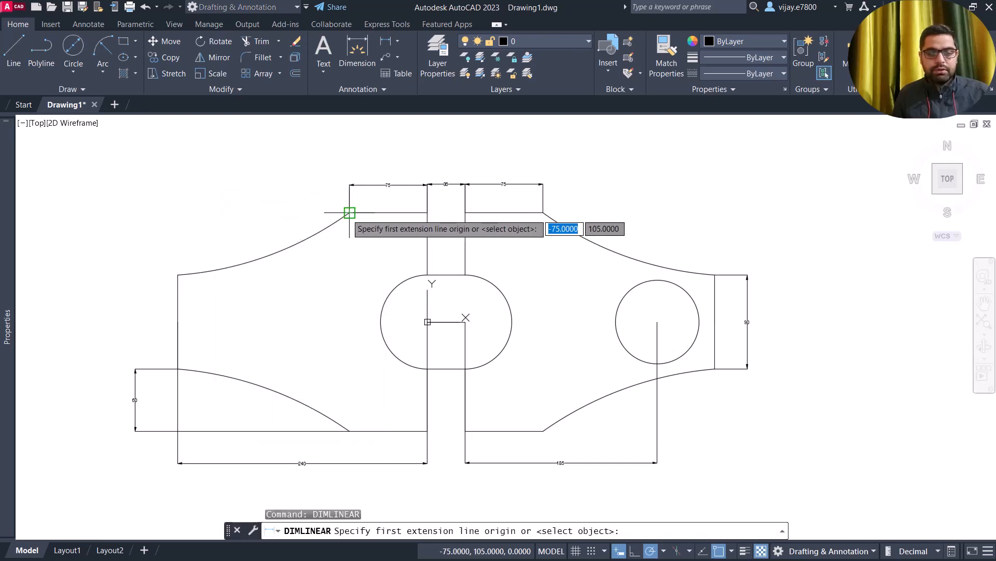
{"action": "left_click", "coordinate": [349, 212]}
{"action": "left_click", "coordinate": [178, 275]}
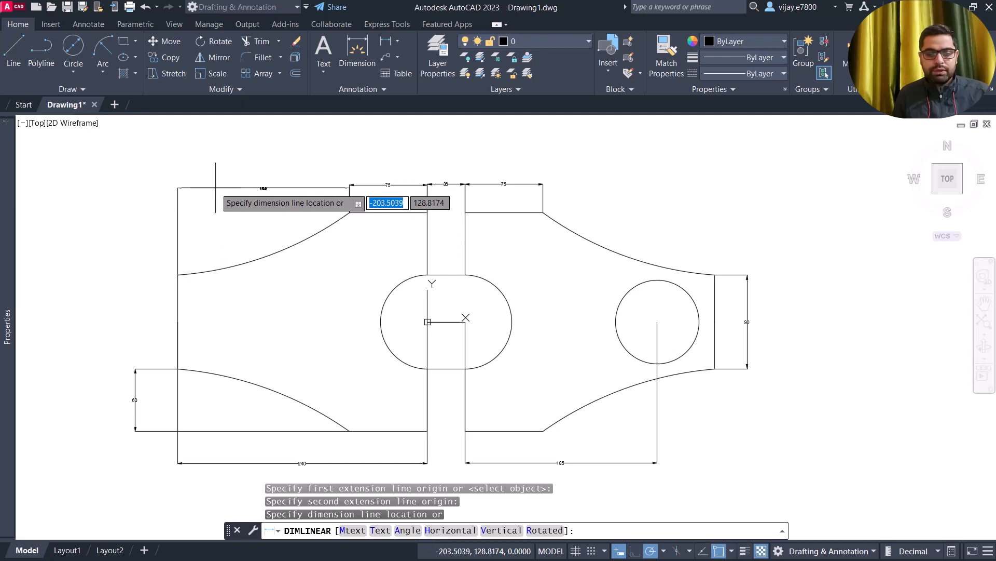
{"action": "left_click", "coordinate": [216, 184]}
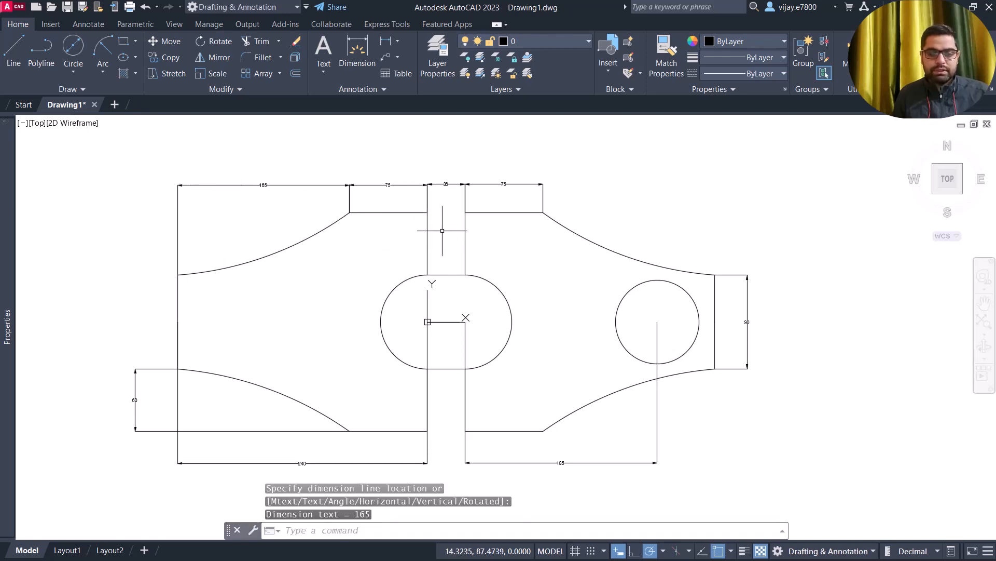
Dimension the horizontal distance between the upper-right arc's endpoints, aligned with the row of dimensions above the part
{"action": "right_click", "coordinate": [601, 196]}
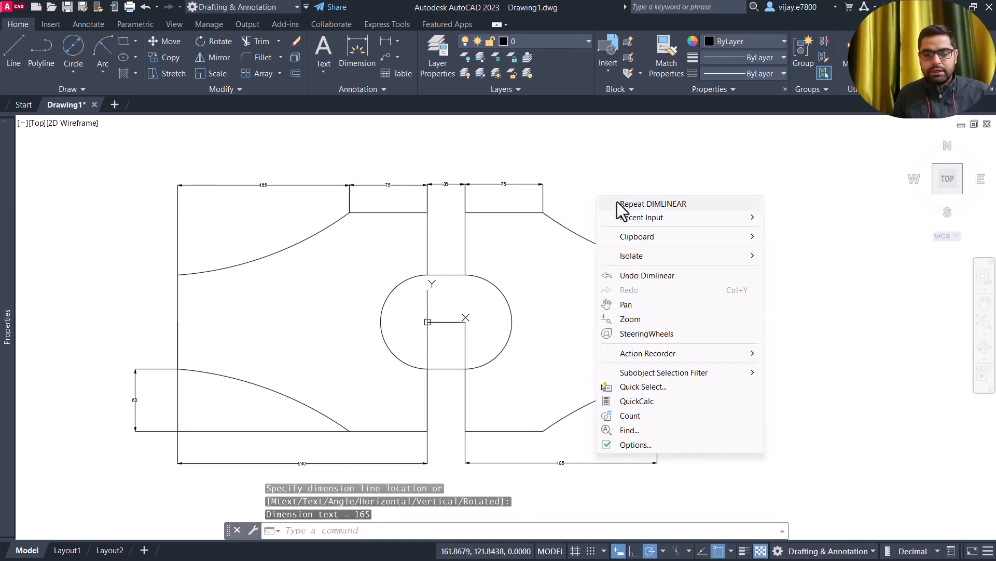
{"action": "left_click", "coordinate": [617, 202]}
{"action": "left_click", "coordinate": [543, 212]}
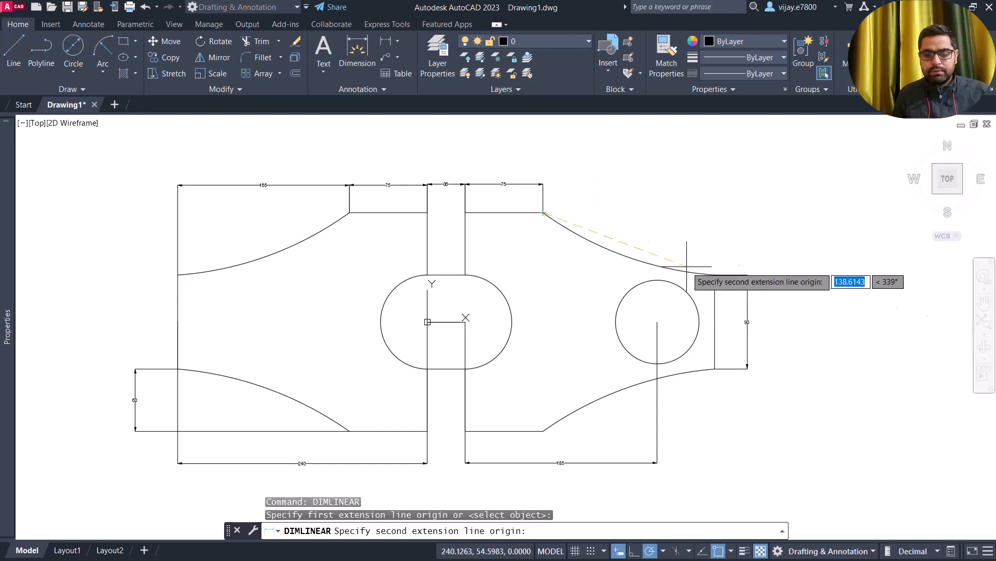
{"action": "left_click", "coordinate": [715, 274]}
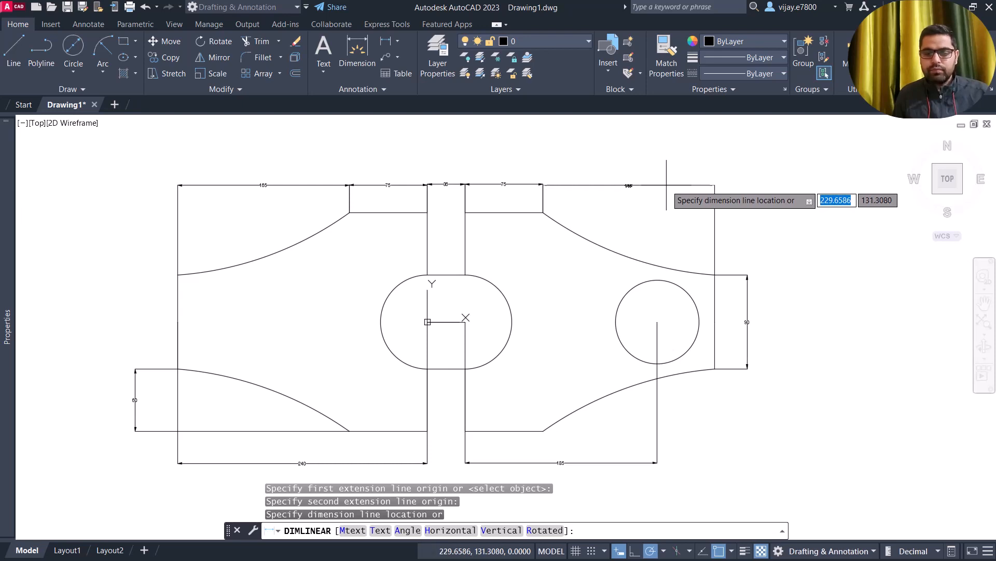
{"action": "left_click", "coordinate": [666, 183]}
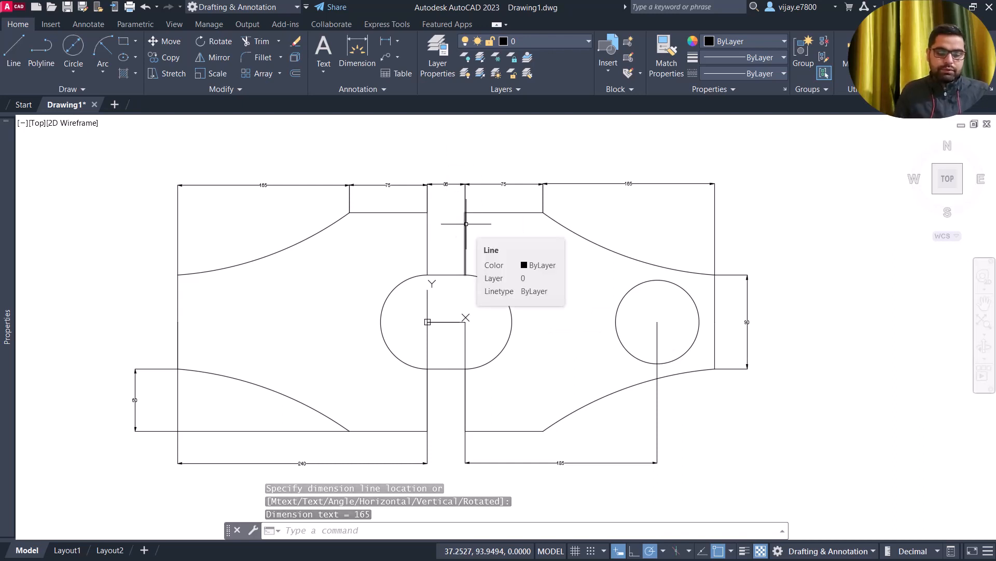
Align the row of horizontal dimensions above the part, using the left 75 dimension as the base
{"action": "type", "text": "dim"}
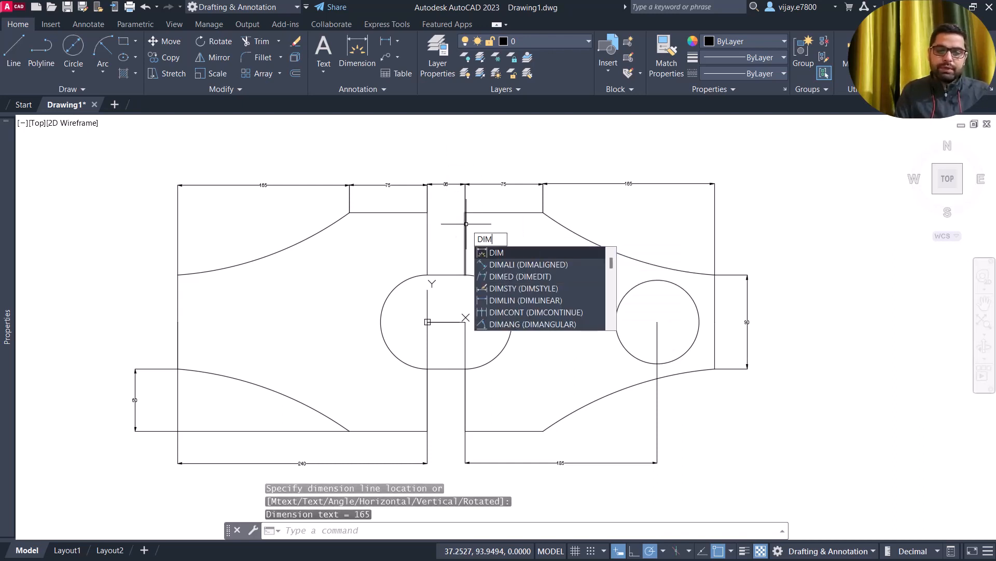
{"action": "key", "text": "Return"}
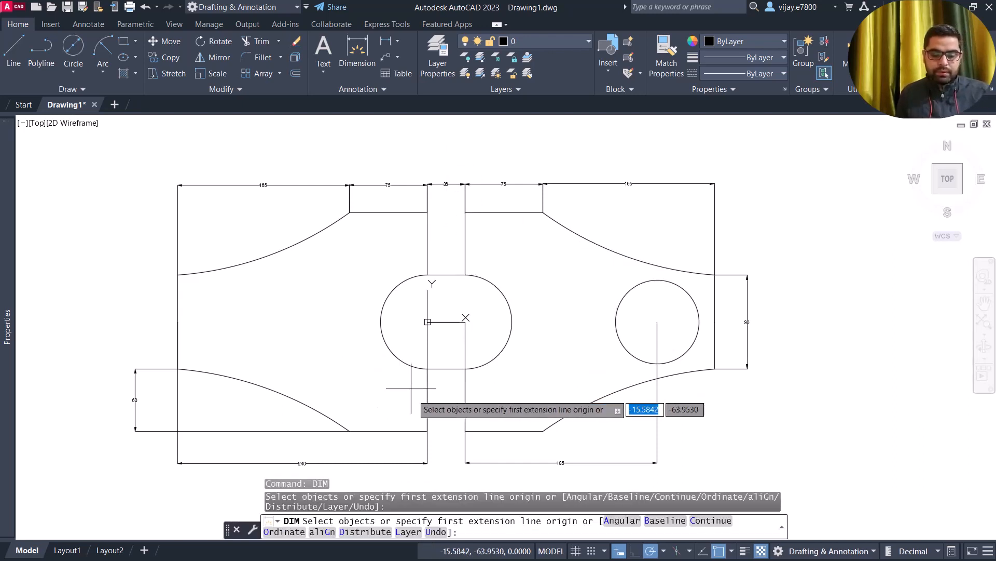
{"action": "left_click", "coordinate": [323, 532]}
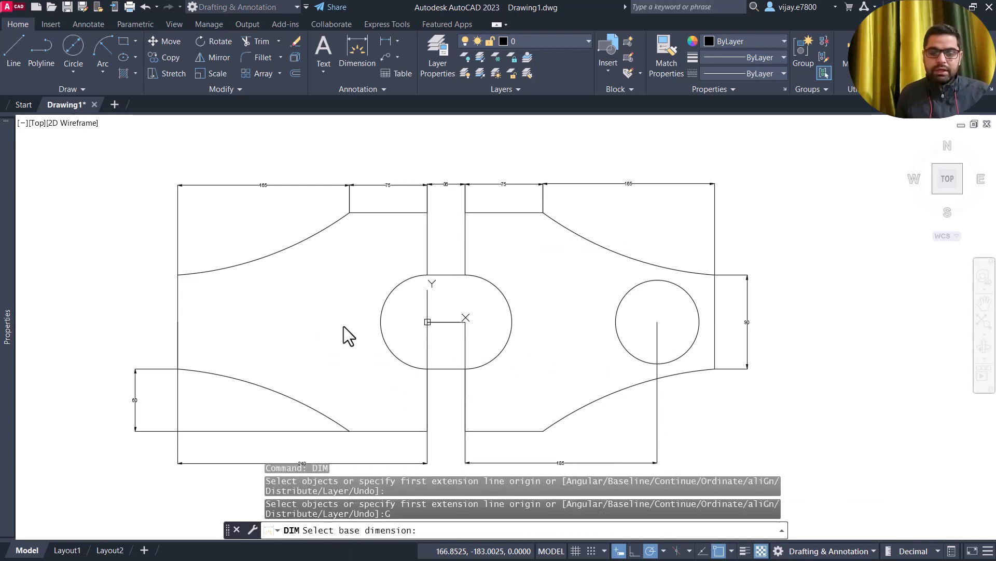
{"action": "left_click", "coordinate": [379, 185]}
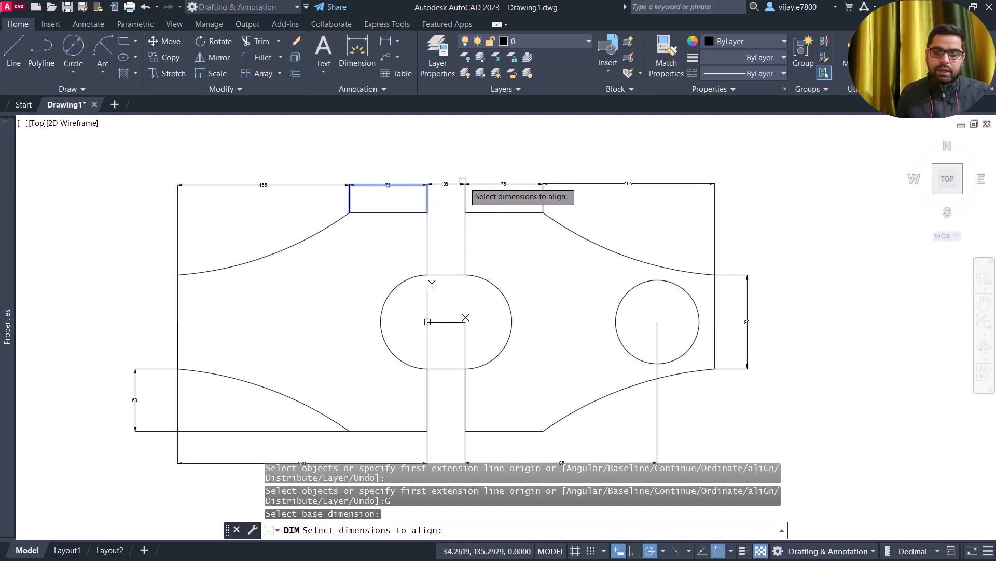
{"action": "left_click", "coordinate": [446, 184]}
{"action": "left_click", "coordinate": [495, 184]}
{"action": "left_click", "coordinate": [567, 181]}
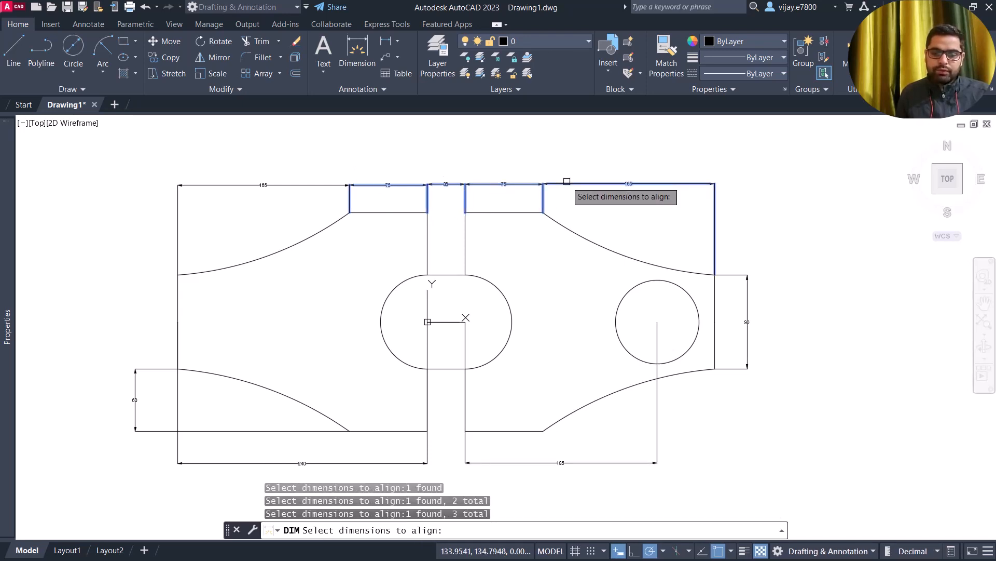
{"action": "left_click", "coordinate": [322, 184]}
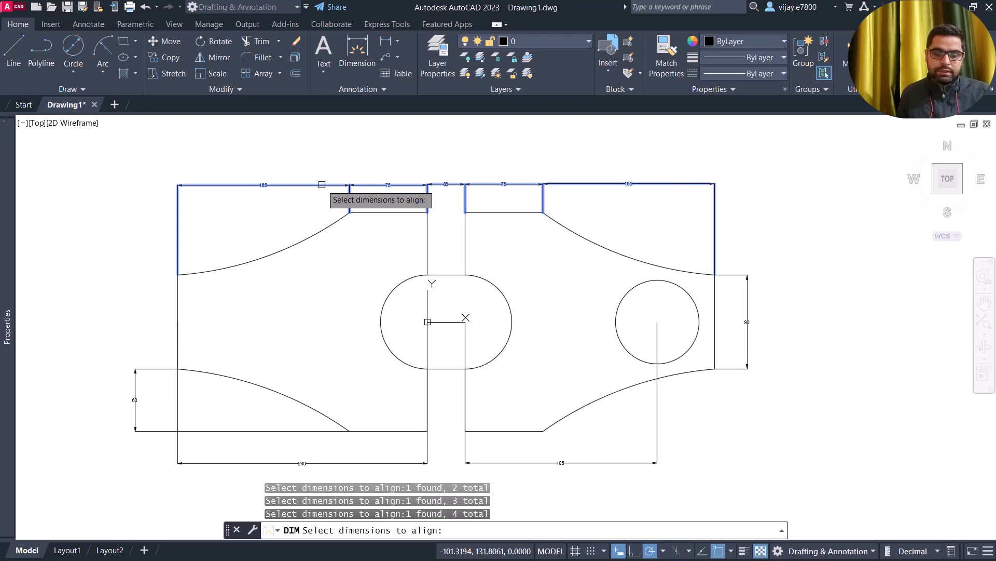
{"action": "key", "text": "Return"}
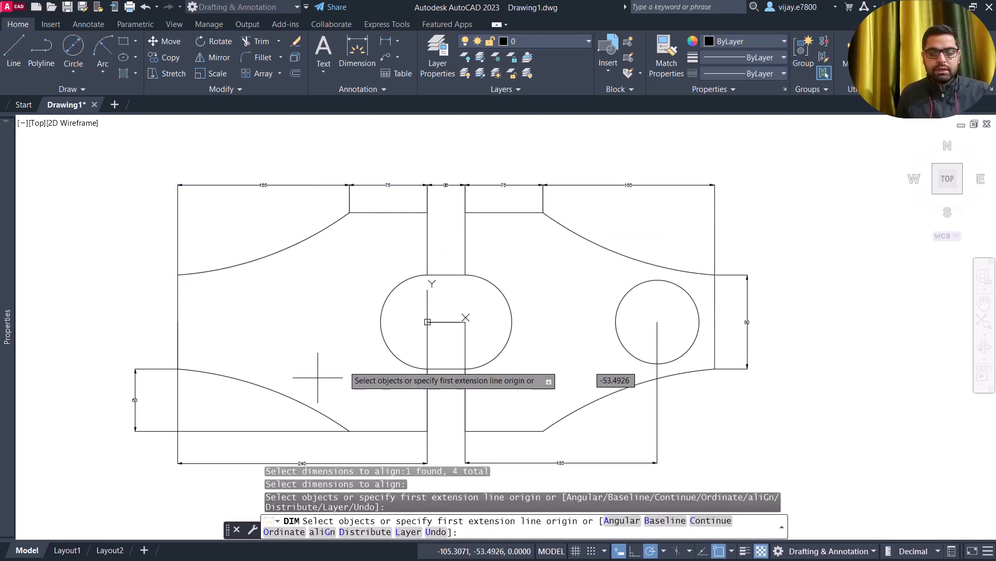
Add a radius dimension to the central slot's right arc, with its text outside the upper-right body arc
{"action": "left_click", "coordinate": [397, 41]}
{"action": "left_click", "coordinate": [416, 170]}
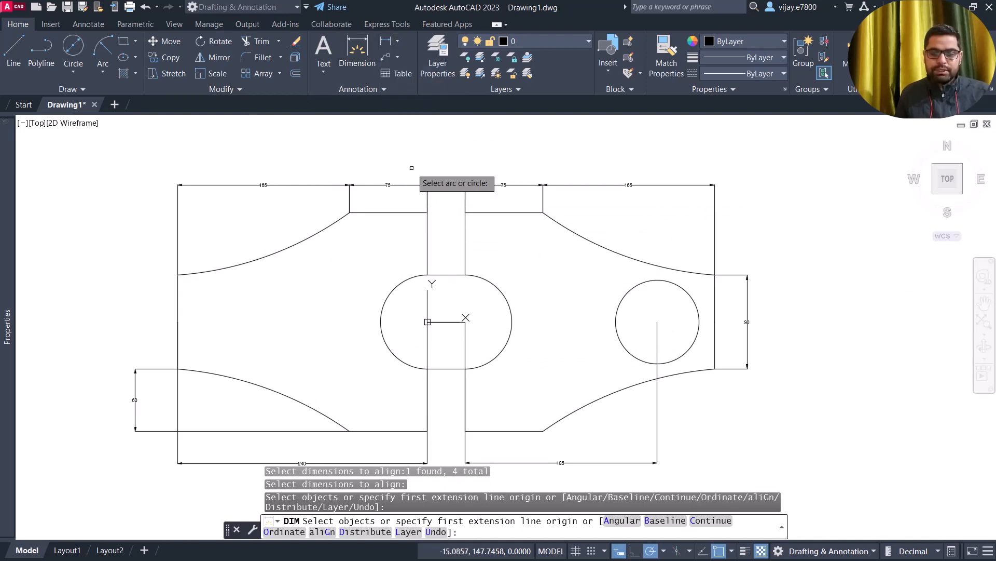
{"action": "left_click", "coordinate": [508, 303]}
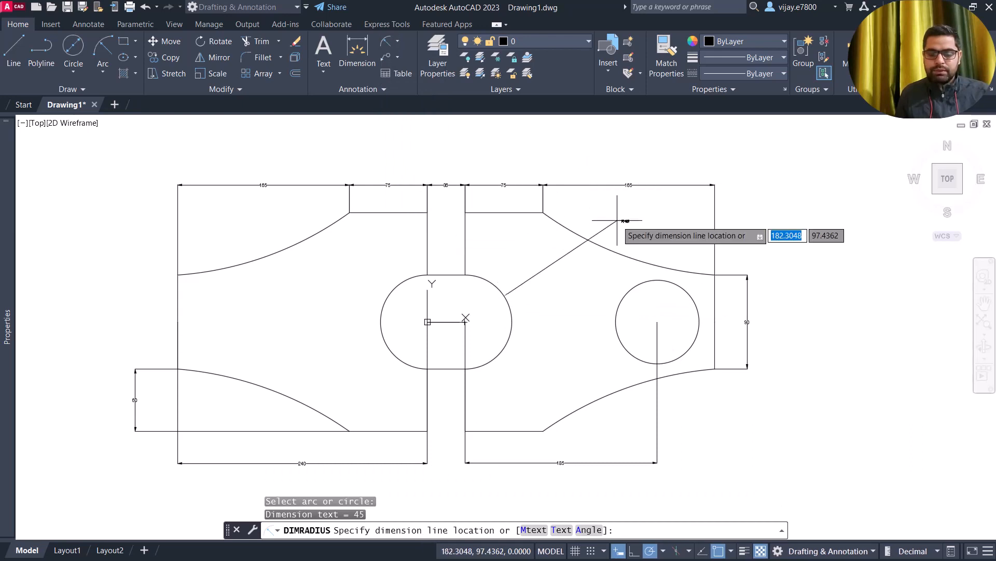
{"action": "left_click", "coordinate": [617, 221]}
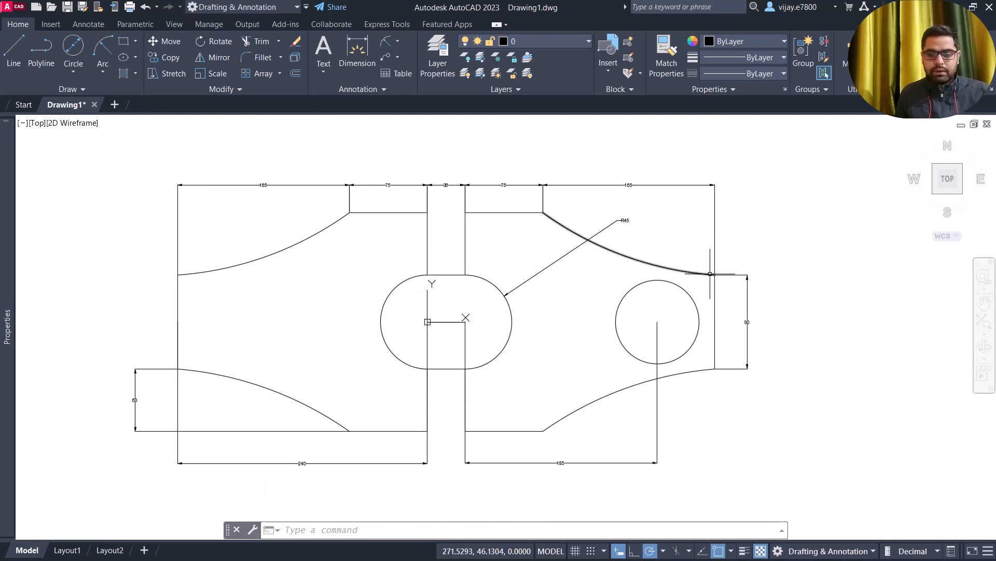
Add a radius dimension to the circular hole, with its text outside the part's upper-right corner
{"action": "right_click", "coordinate": [698, 242]}
{"action": "left_click", "coordinate": [732, 248]}
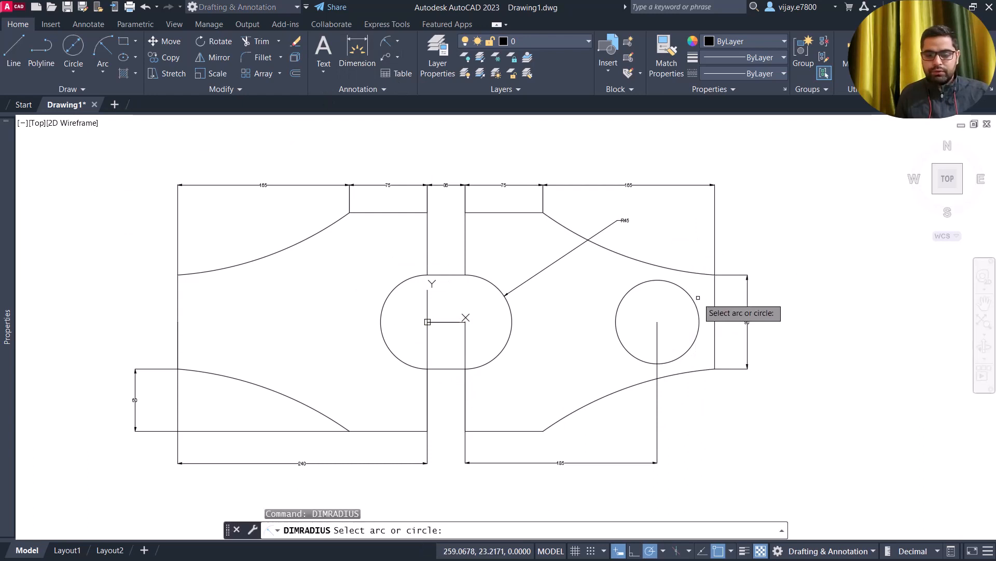
{"action": "left_click", "coordinate": [699, 313]}
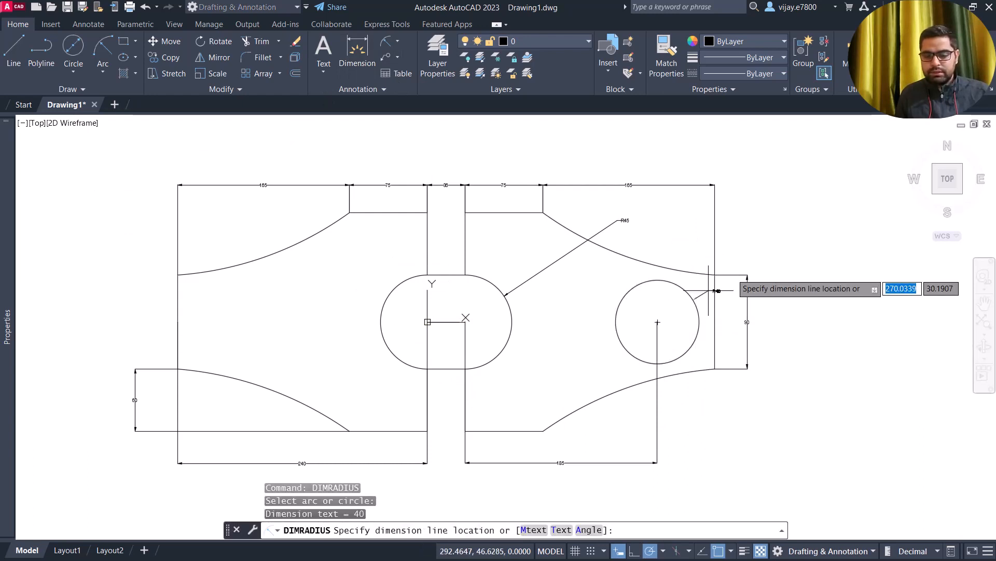
{"action": "left_click", "coordinate": [753, 208]}
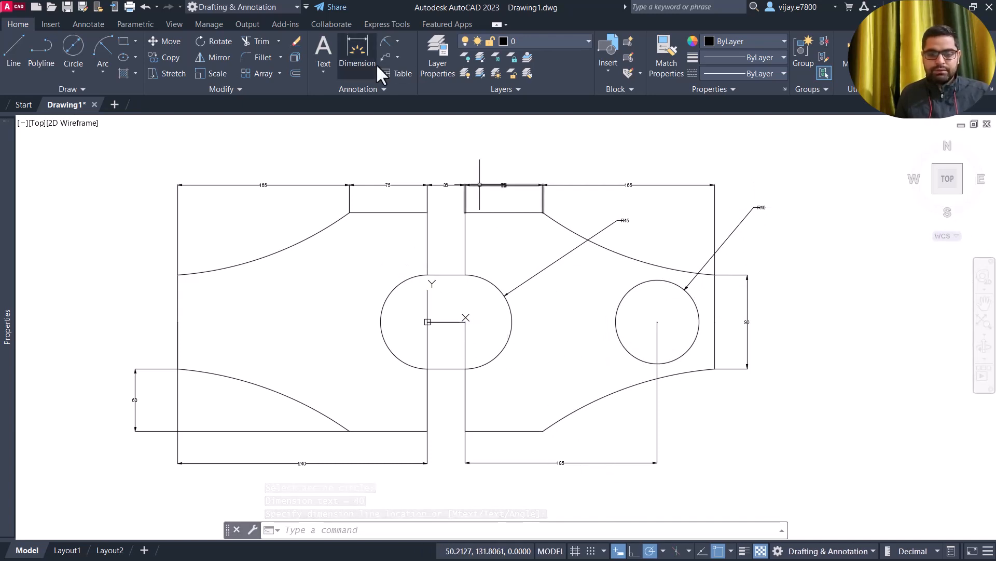
Dimension the central slot's vertical height, placed outside the part's left end in line with the 60 dimension
{"action": "left_click", "coordinate": [398, 41]}
{"action": "left_click", "coordinate": [407, 64]}
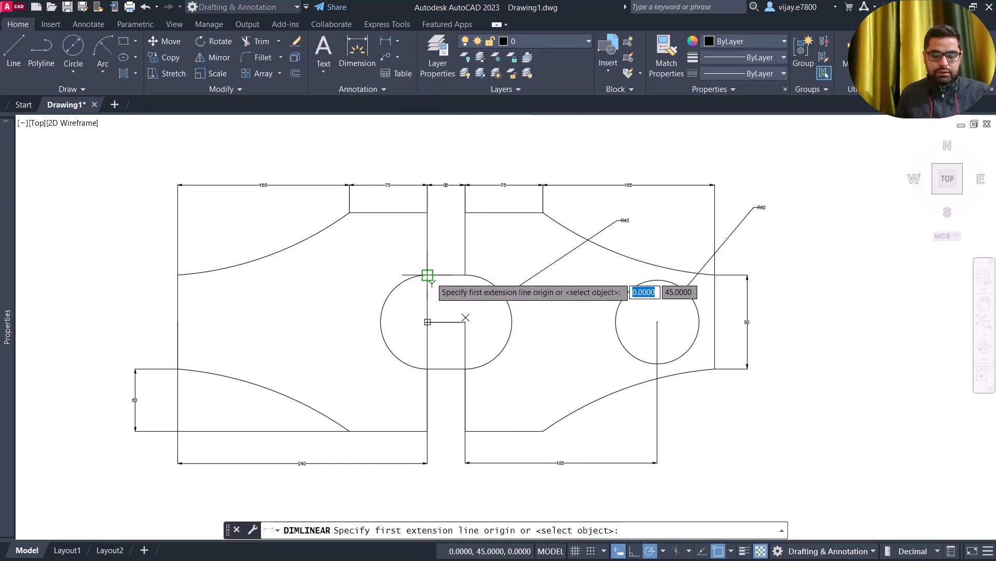
{"action": "left_click", "coordinate": [428, 275]}
{"action": "left_click", "coordinate": [428, 369]}
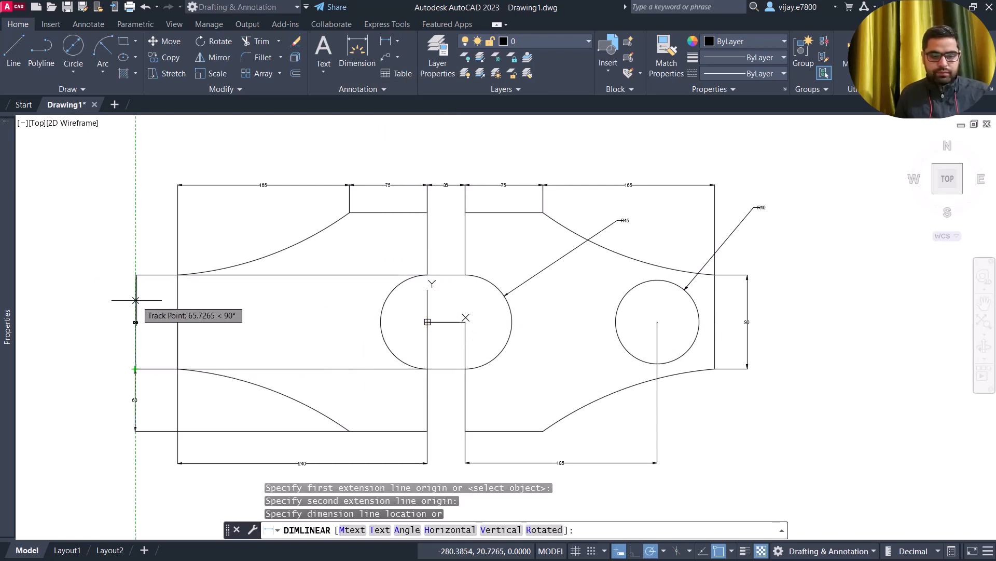
{"action": "left_click", "coordinate": [136, 300]}
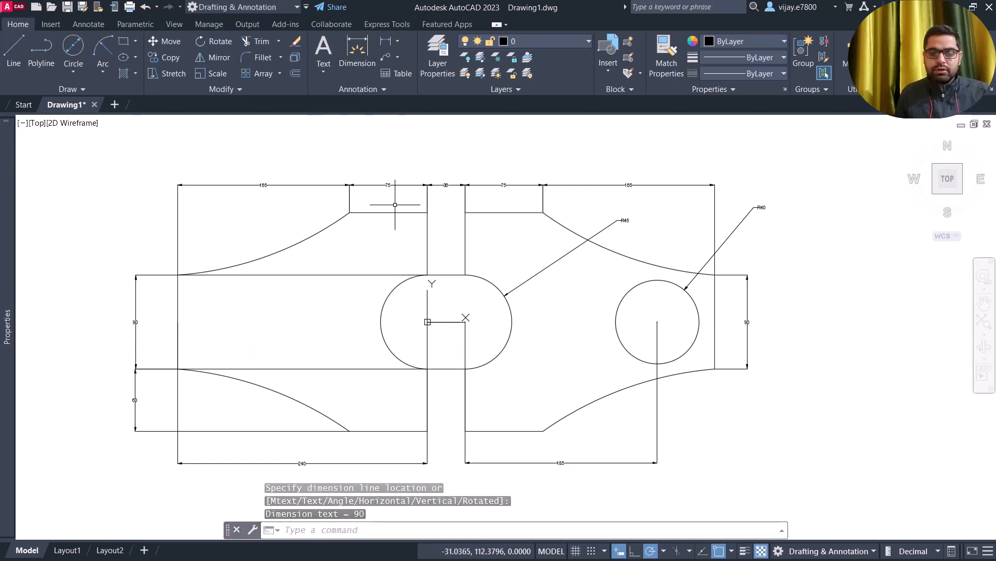
Modify the Standard dimension style to a text height of 5 and an arrow size of 5
{"action": "type", "text": "d"}
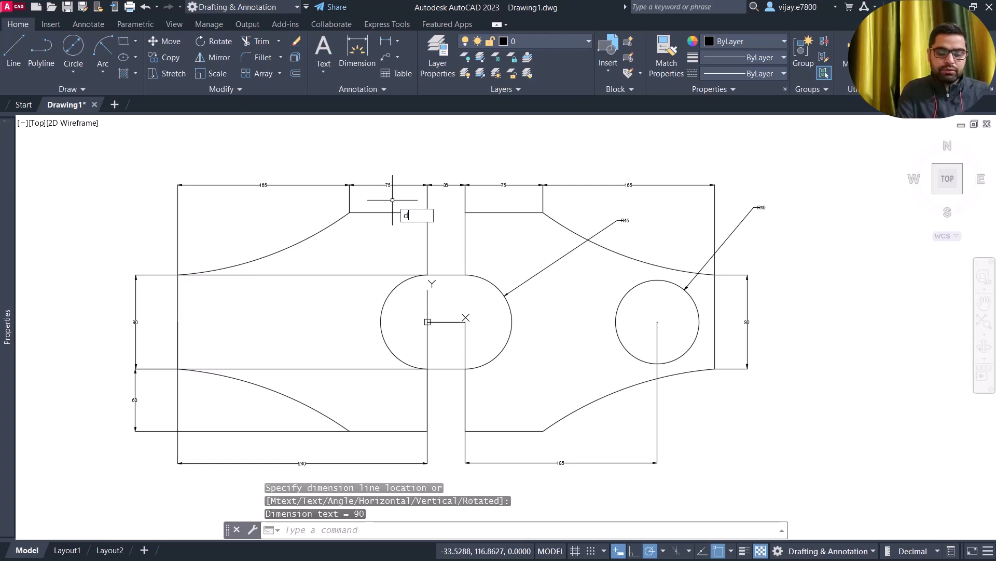
{"action": "type", "text": "imst"}
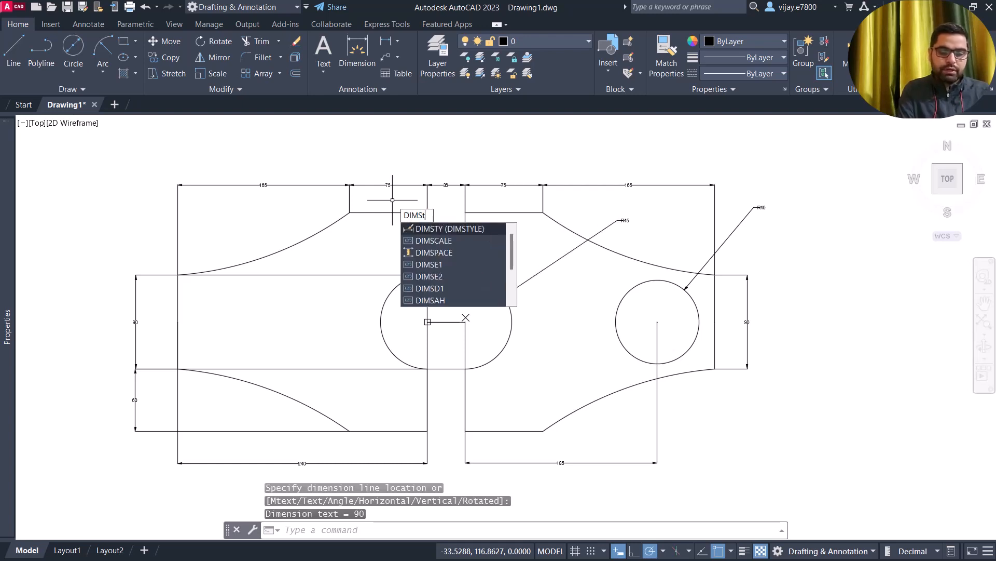
{"action": "type", "text": "y"}
{"action": "key", "text": "Return"}
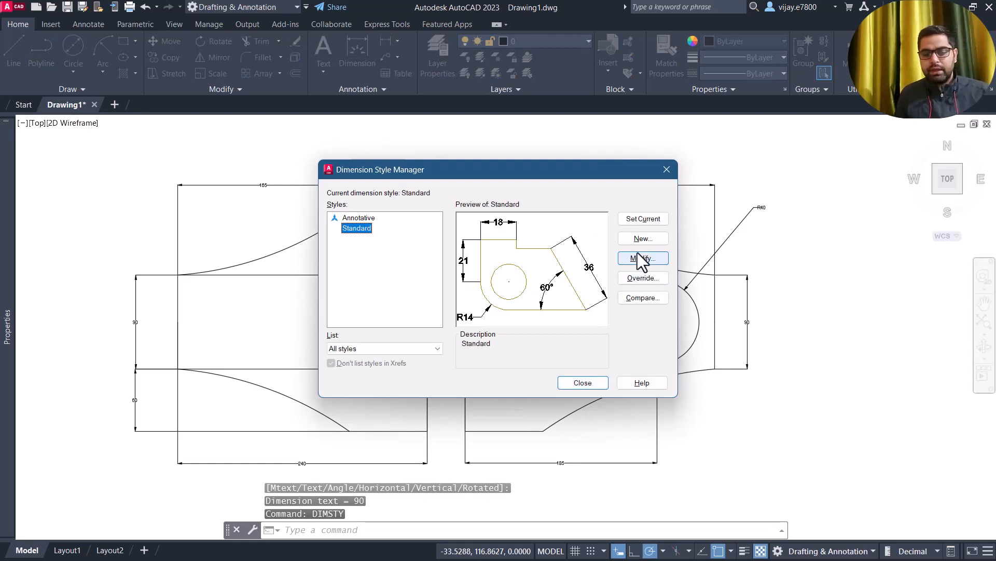
{"action": "left_click", "coordinate": [639, 256]}
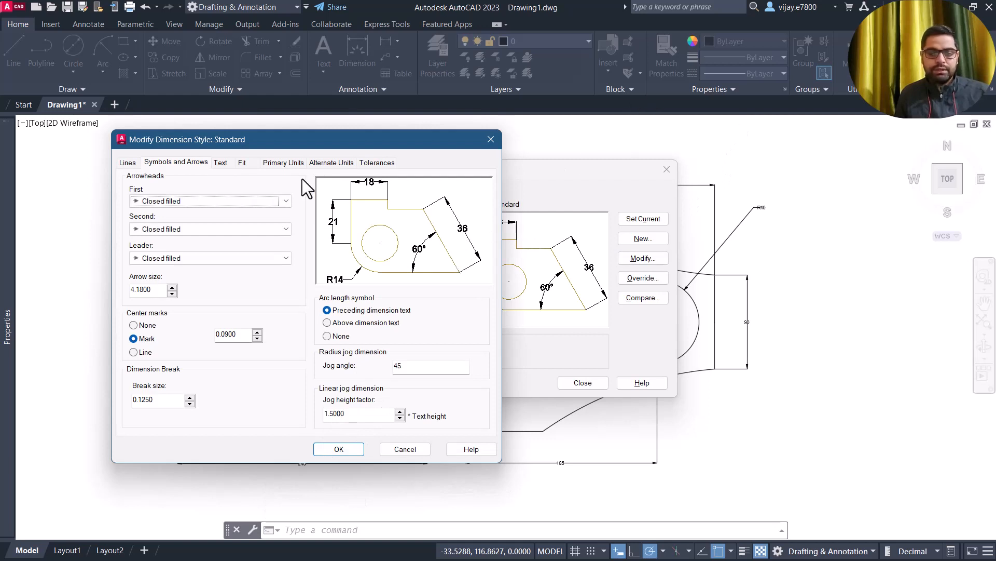
{"action": "left_click", "coordinate": [225, 162]}
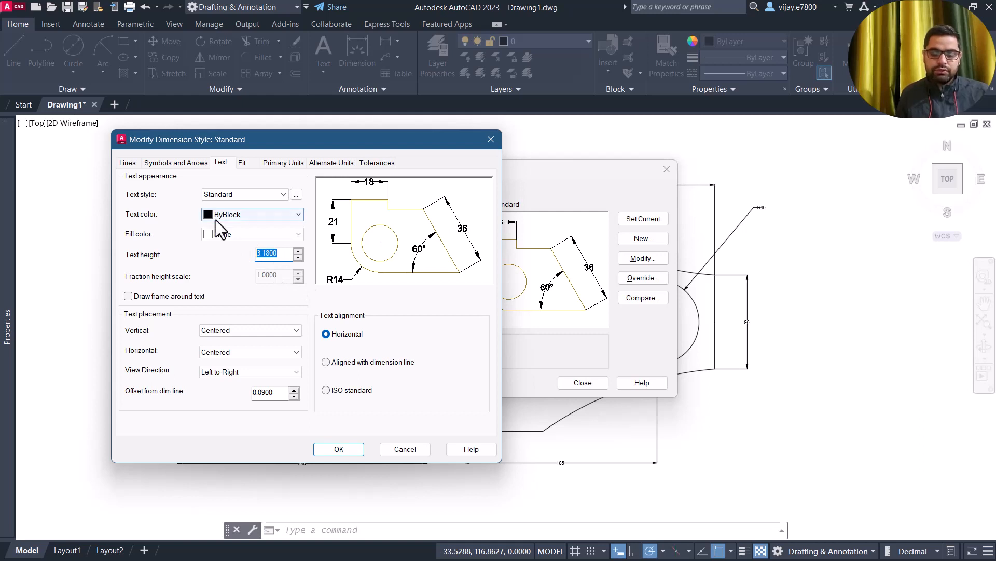
{"action": "type", "text": "5"}
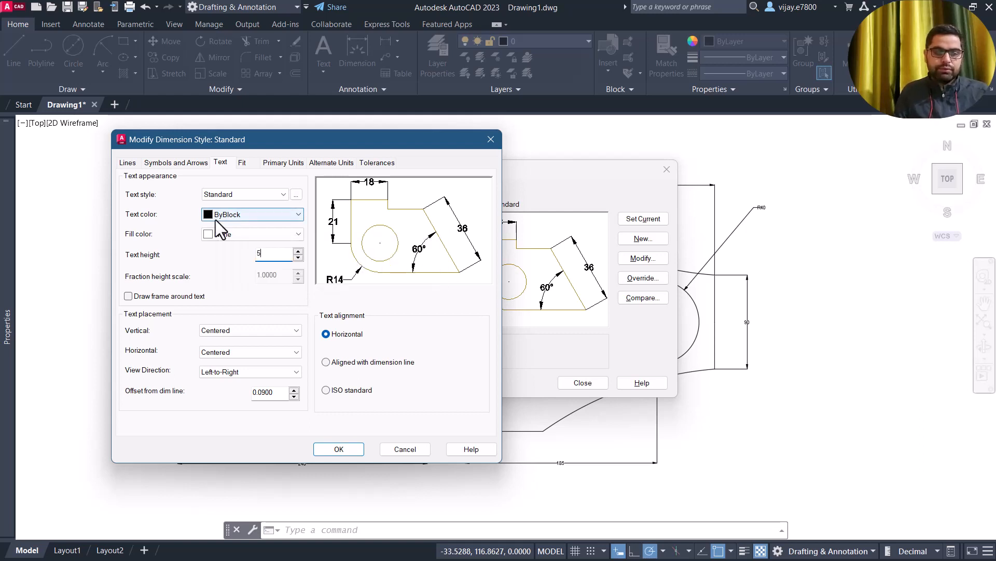
{"action": "left_click", "coordinate": [167, 163]}
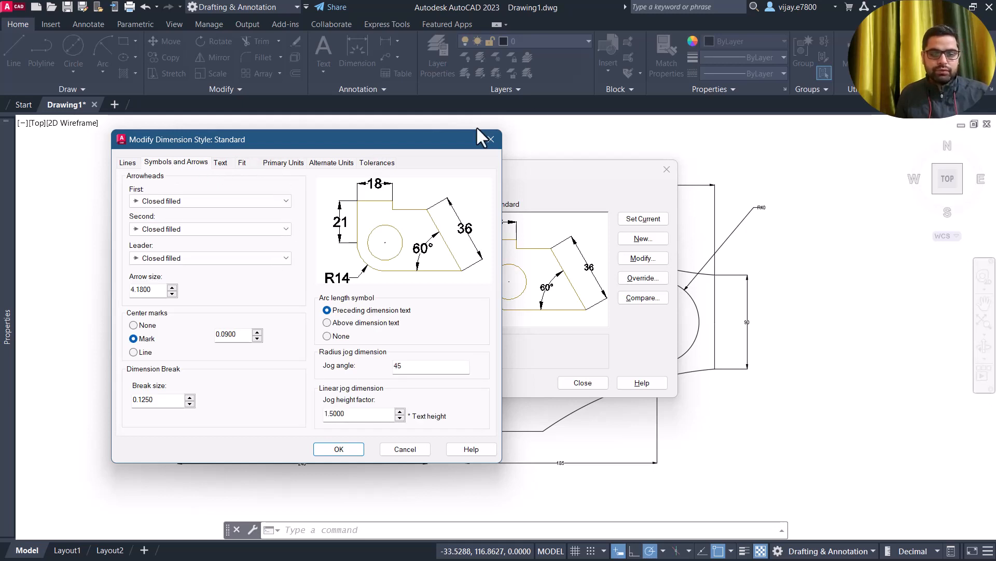
{"action": "left_click", "coordinate": [777, 56]}
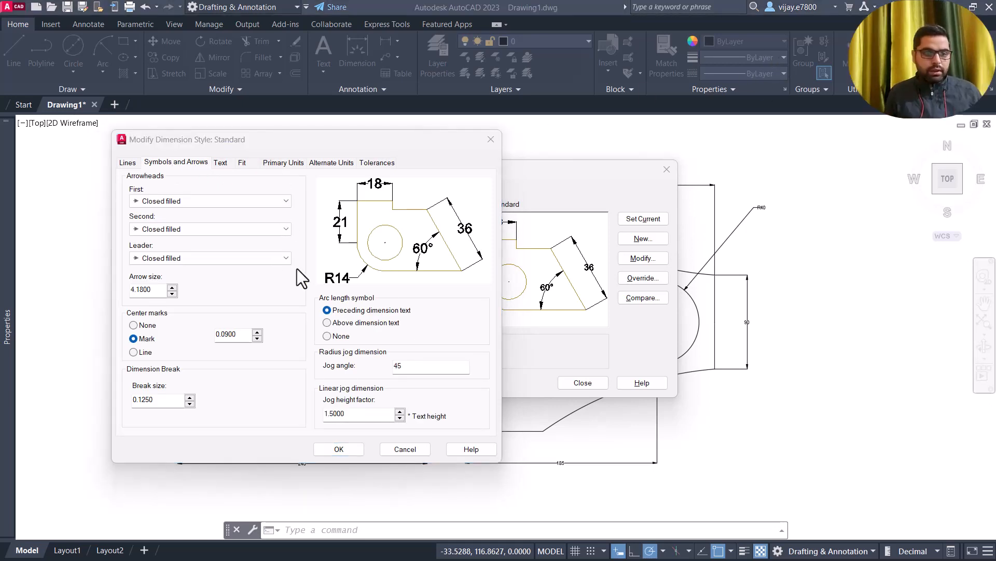
{"action": "left_click_drag", "start_coordinate": [164, 292], "coordinate": [139, 292]}
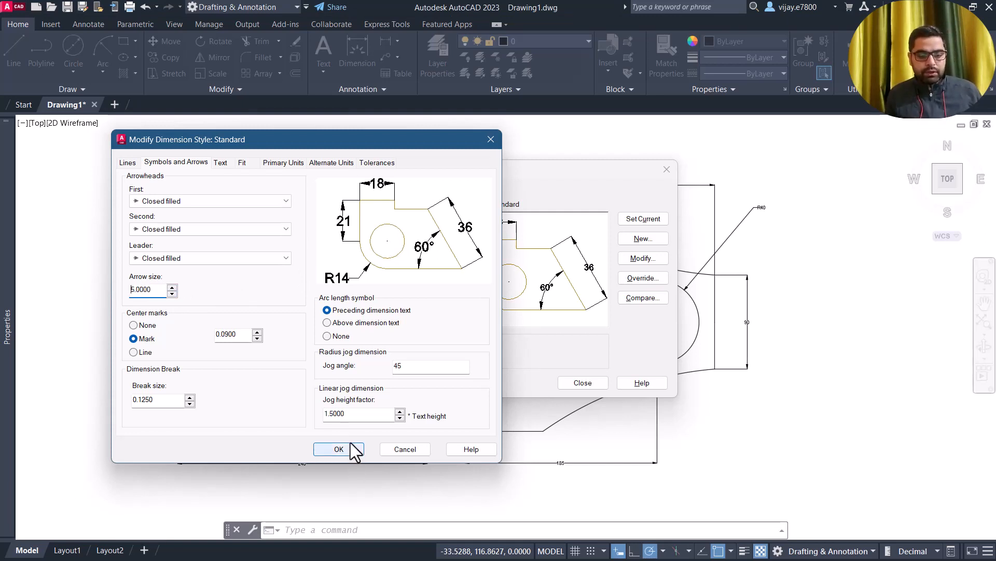
{"action": "left_click", "coordinate": [338, 449]}
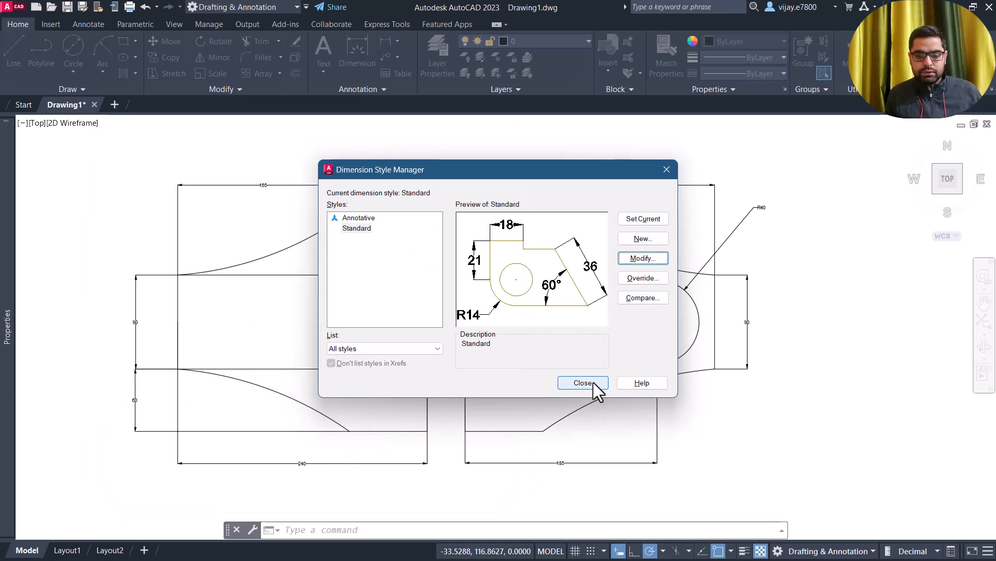
{"action": "left_click", "coordinate": [594, 387]}
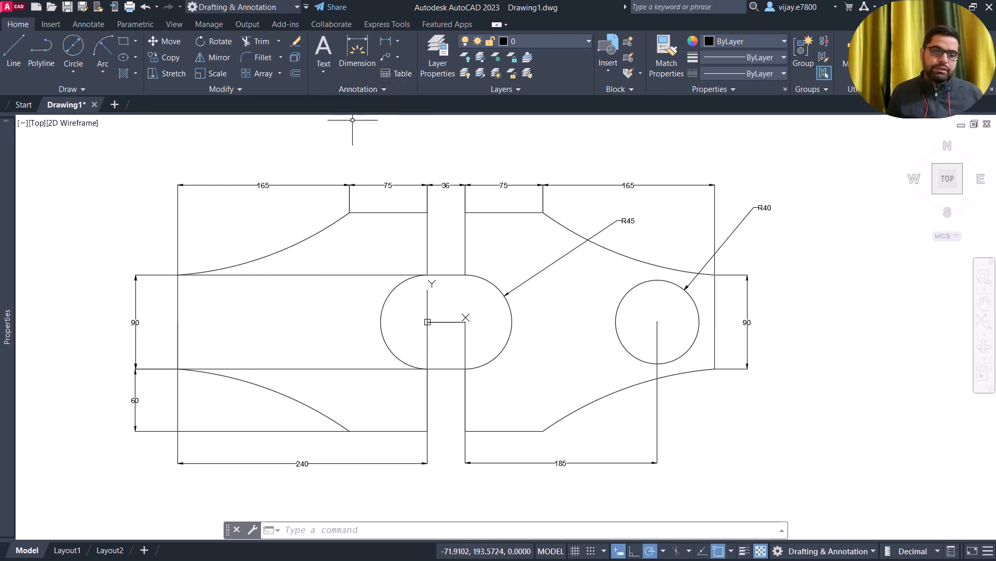
Modify the Standard dimension style to a text height of 7 and an arrow size of 7
{"action": "right_click", "coordinate": [352, 120]}
{"action": "left_click", "coordinate": [363, 133]}
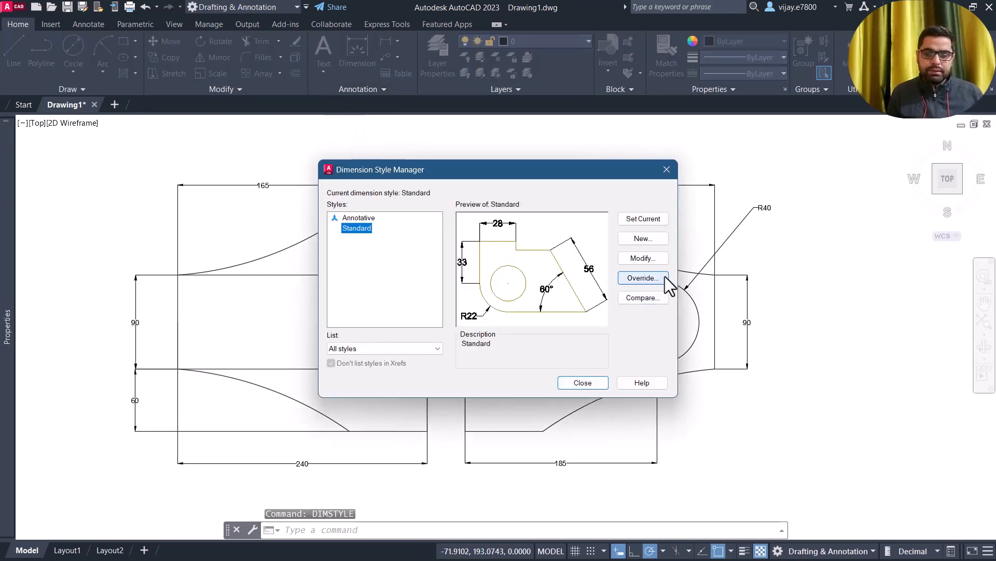
{"action": "left_click", "coordinate": [657, 259]}
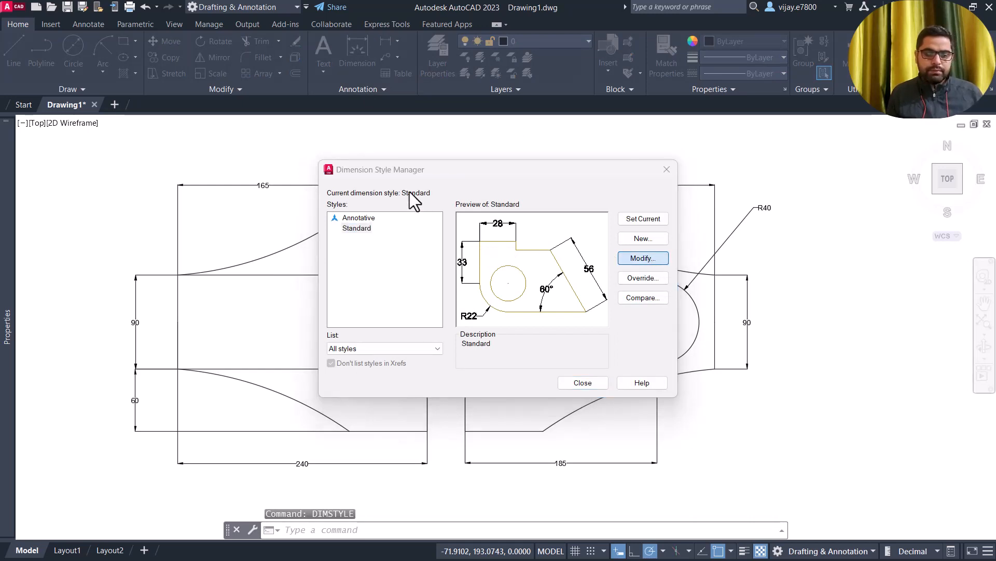
{"action": "left_click", "coordinate": [222, 162]}
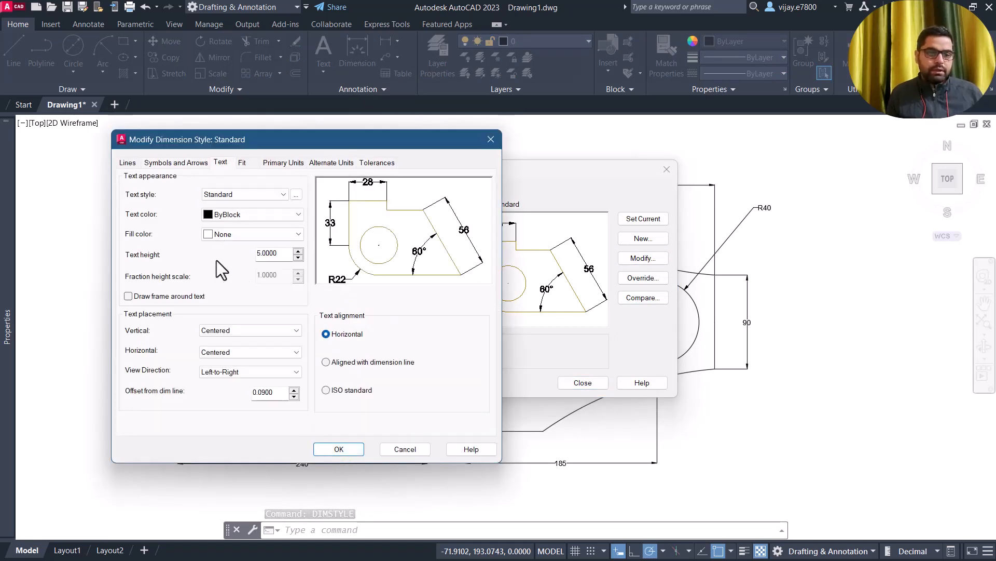
{"action": "left_click", "coordinate": [298, 251]}
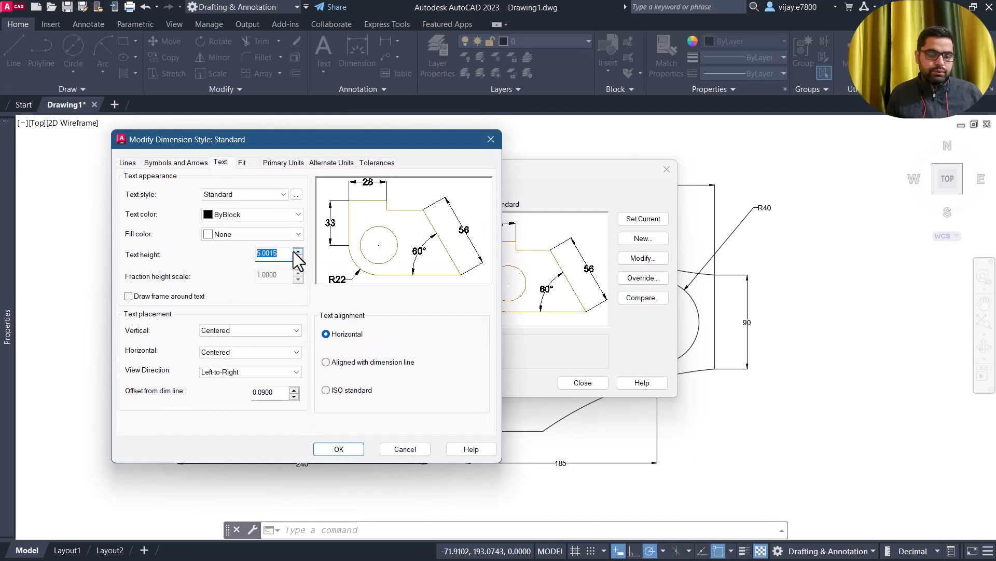
{"action": "double_click", "coordinate": [283, 253]}
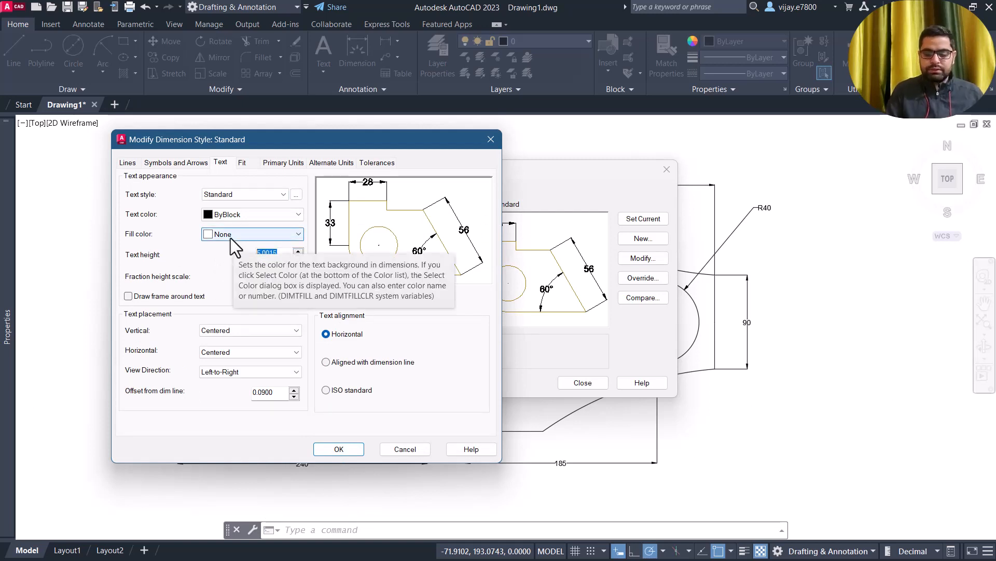
{"action": "type", "text": "7"}
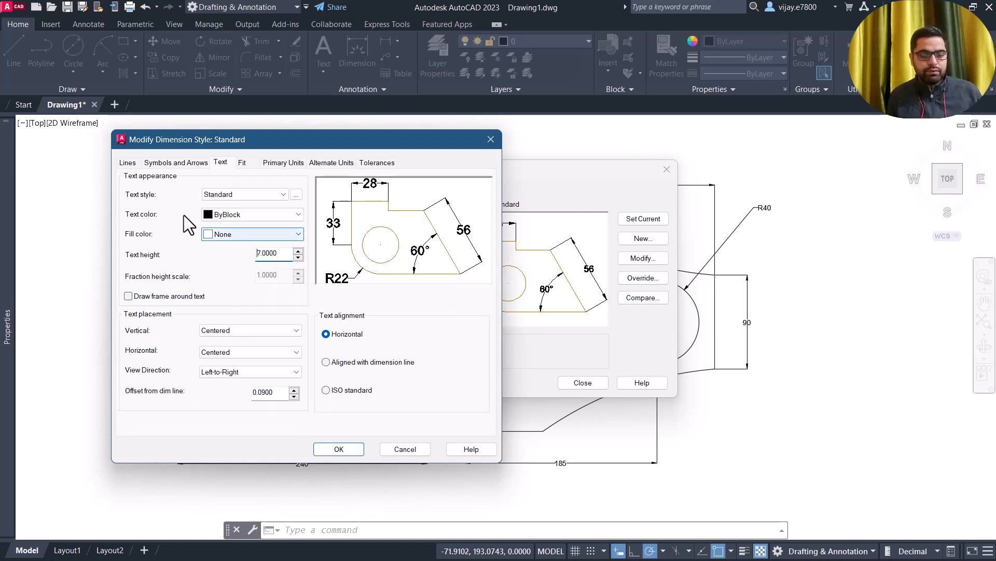
{"action": "left_click", "coordinate": [167, 162]}
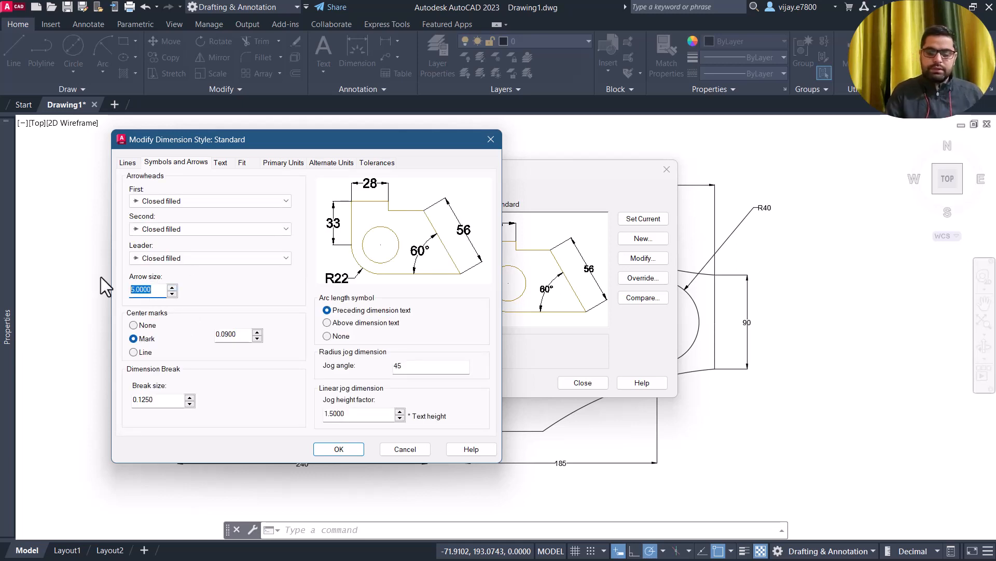
{"action": "type", "text": "7"}
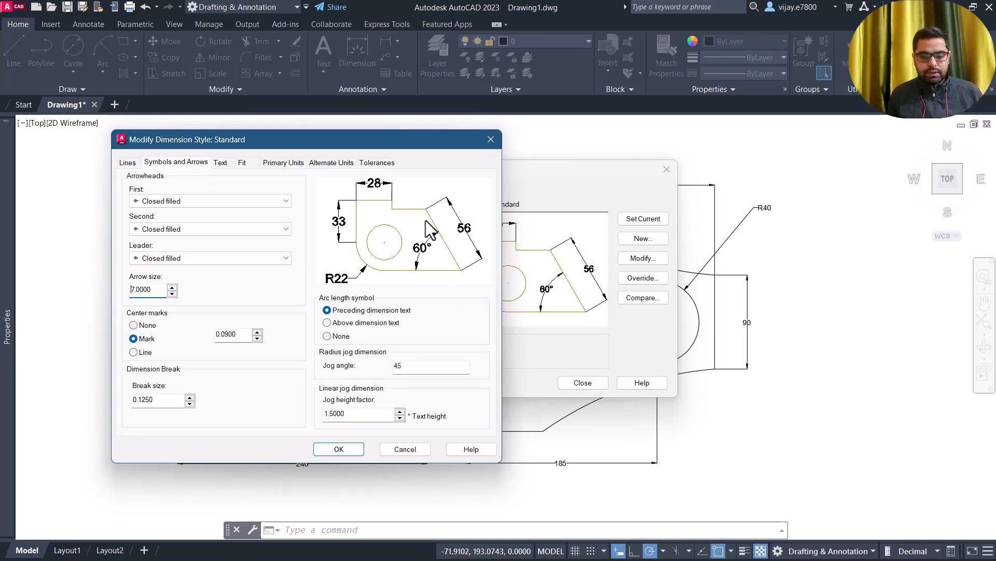
{"action": "left_click", "coordinate": [348, 449]}
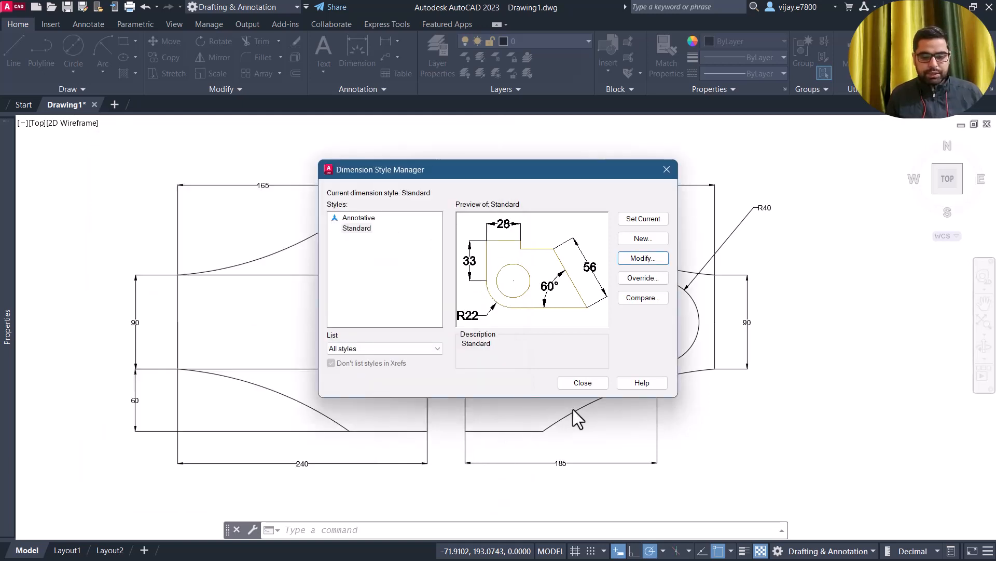
{"action": "left_click", "coordinate": [583, 383]}
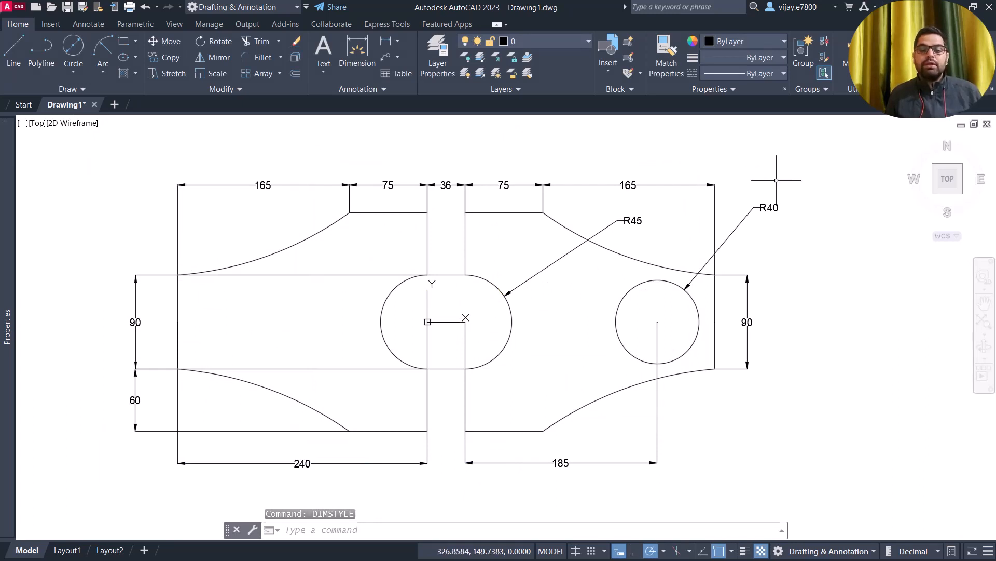
Select all dimensions in the drawing using Select Similar and set their colour to dark green 19,103,52
{"action": "left_click", "coordinate": [792, 223]}
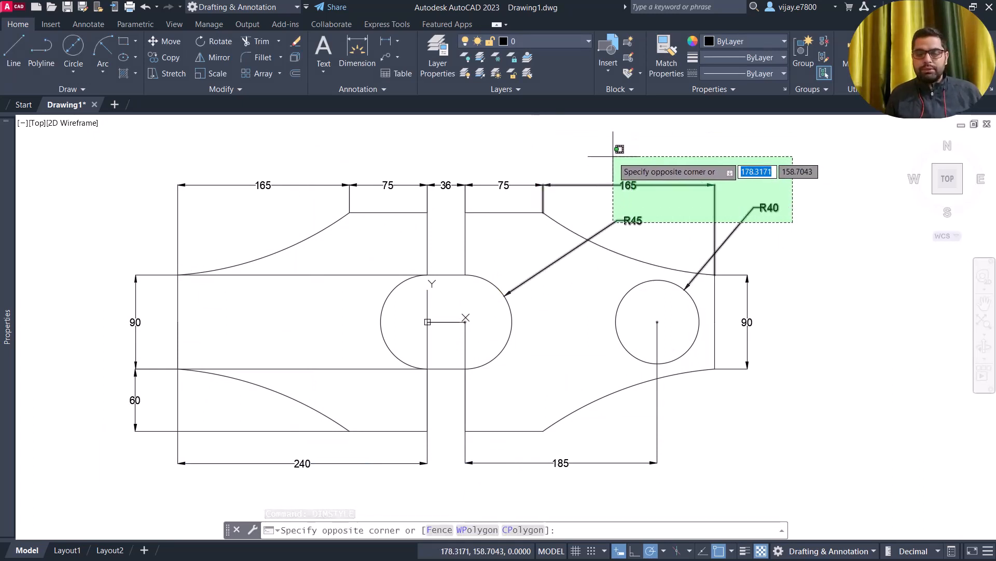
{"action": "left_click", "coordinate": [621, 156]}
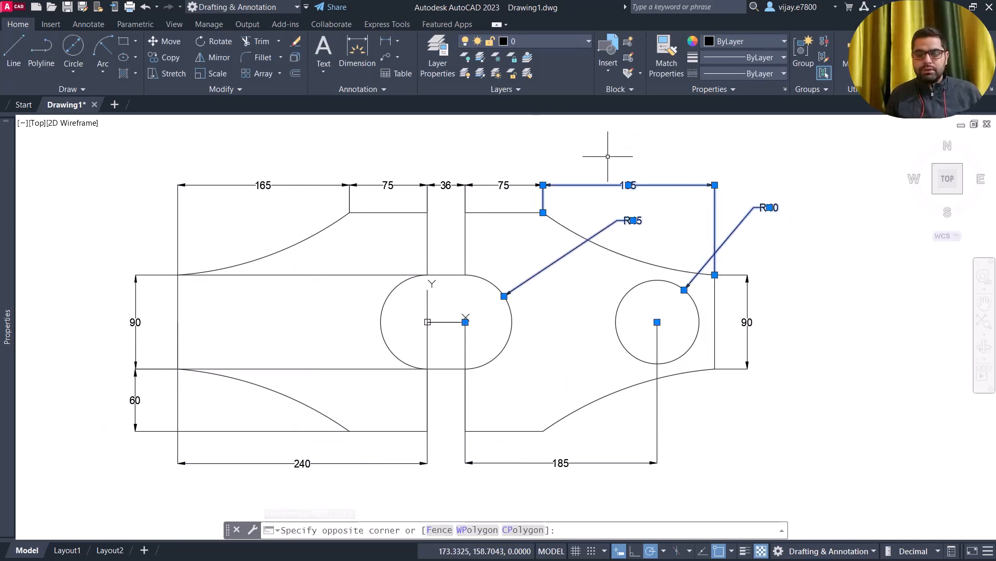
{"action": "left_click", "coordinate": [805, 411]}
{"action": "left_click", "coordinate": [733, 289]}
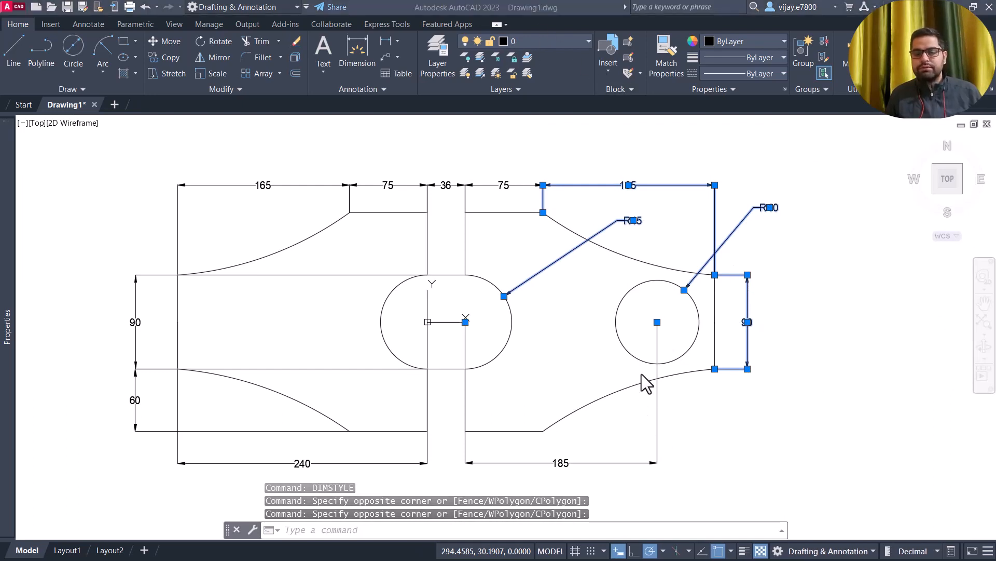
{"action": "right_click", "coordinate": [695, 175]}
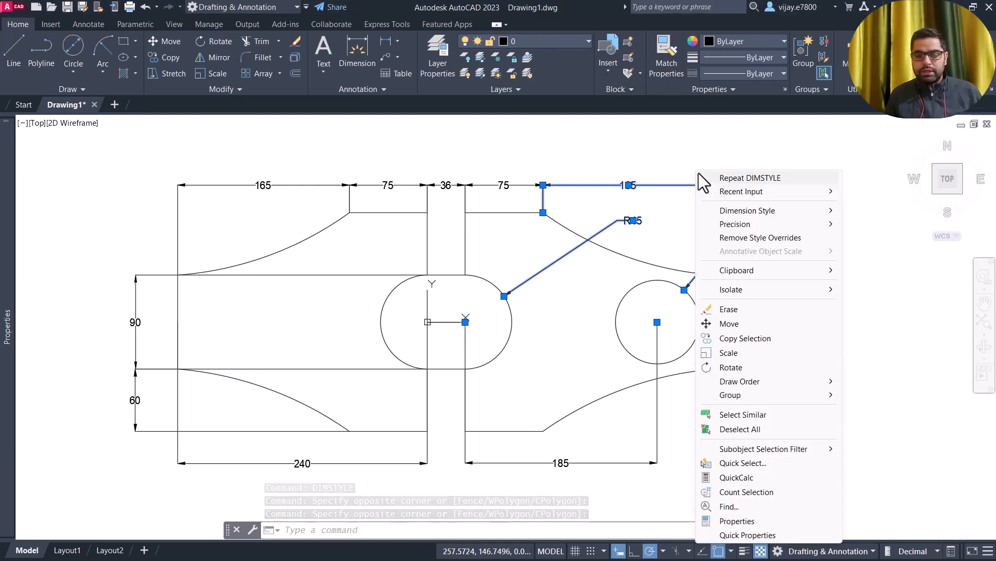
{"action": "left_click", "coordinate": [743, 414]}
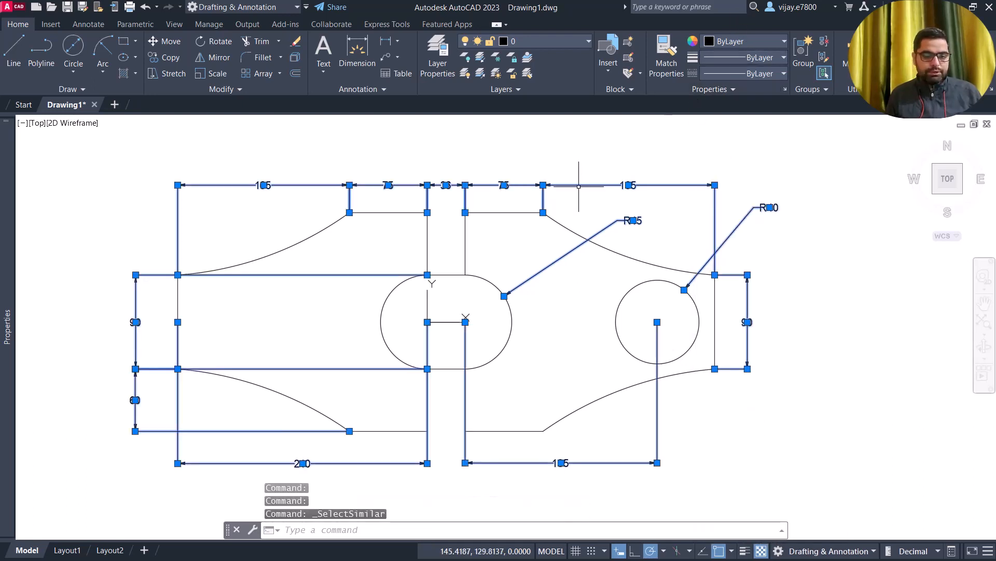
{"action": "left_click", "coordinate": [716, 48]}
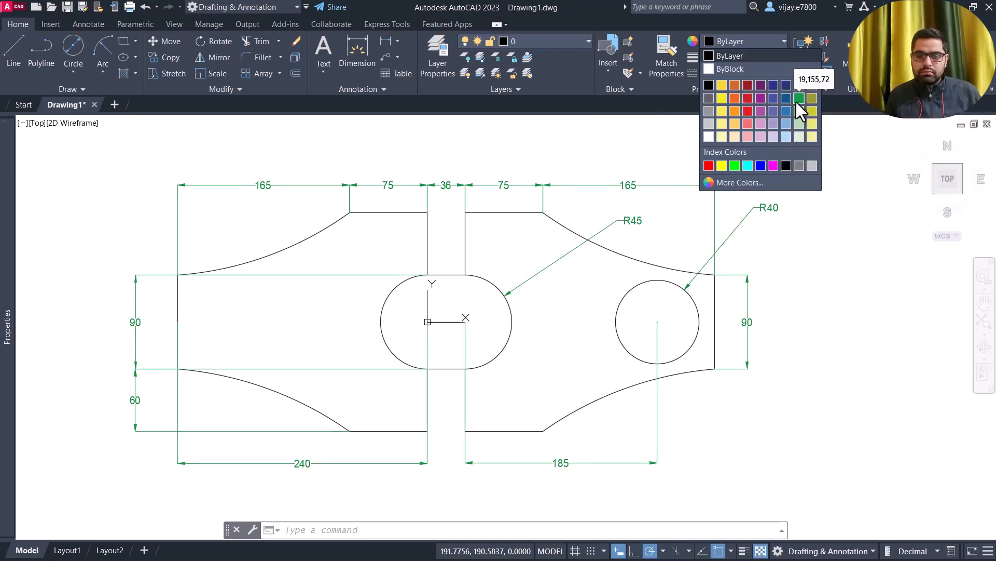
{"action": "left_click", "coordinate": [799, 85]}
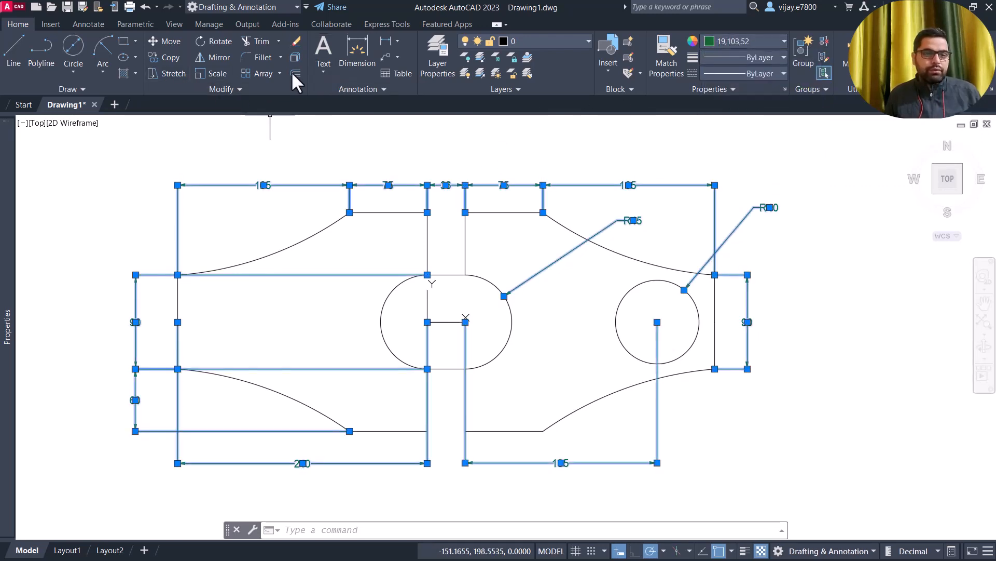
Hatch both halves of the part's body with a linear gradient from orange 242,103,34 to yellow
{"action": "left_click", "coordinate": [123, 73]}
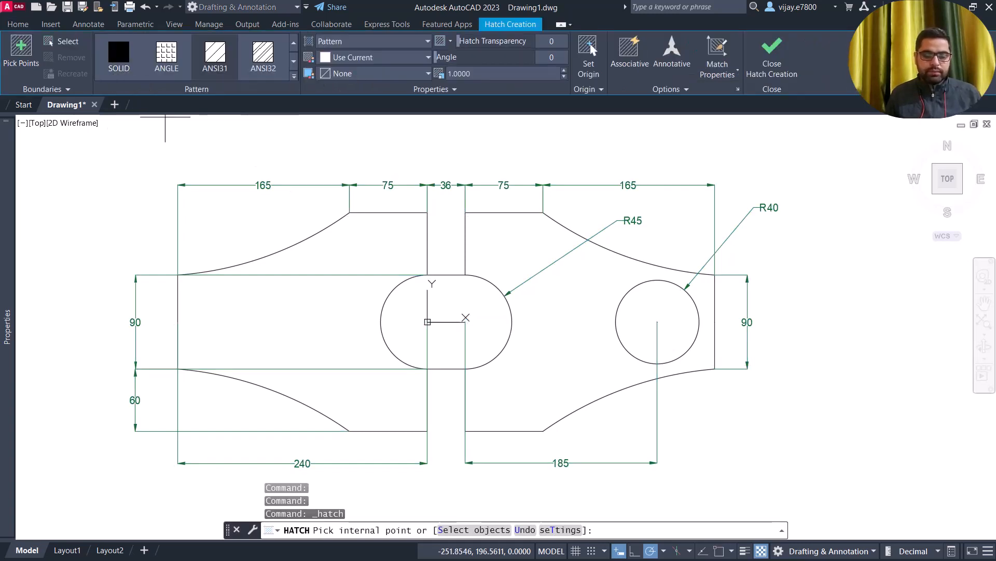
{"action": "left_click", "coordinate": [348, 45]}
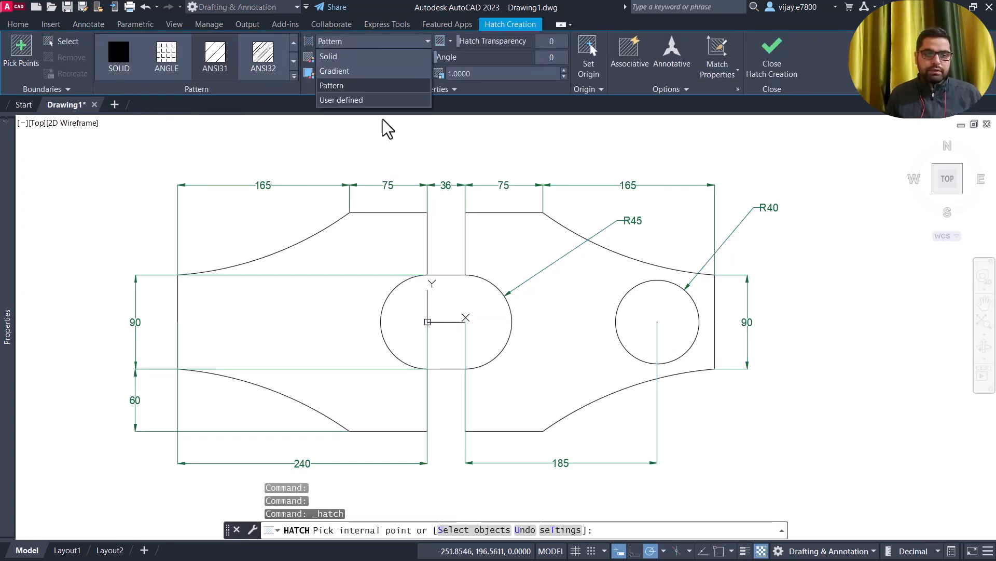
{"action": "left_click", "coordinate": [381, 72]}
{"action": "left_click", "coordinate": [311, 285]}
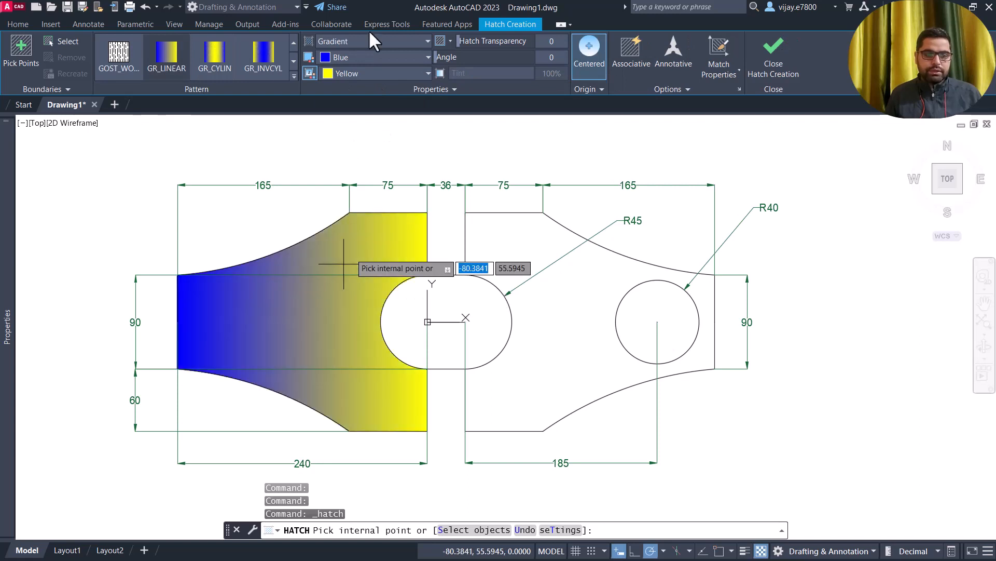
{"action": "left_click", "coordinate": [380, 59]}
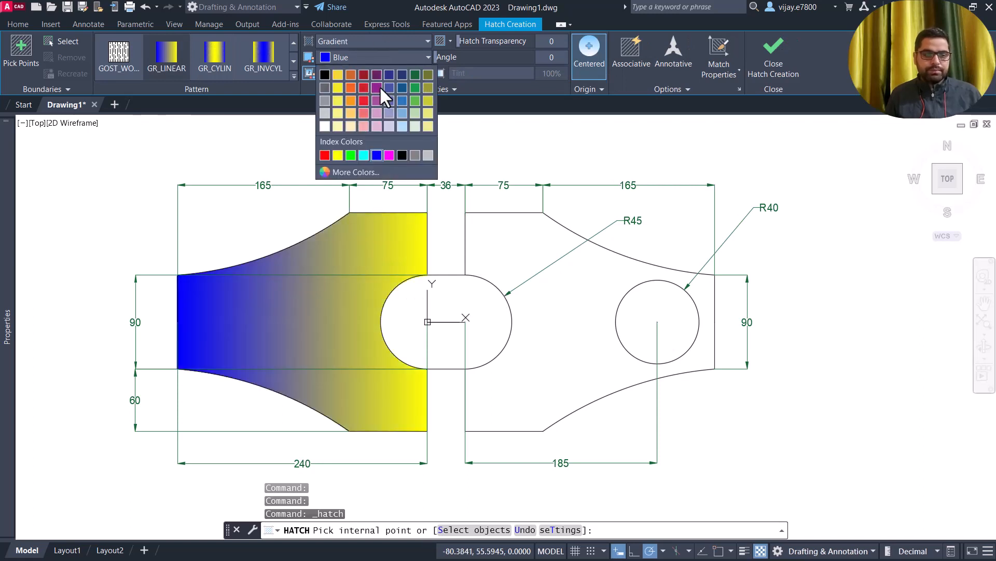
{"action": "left_click", "coordinate": [350, 86]}
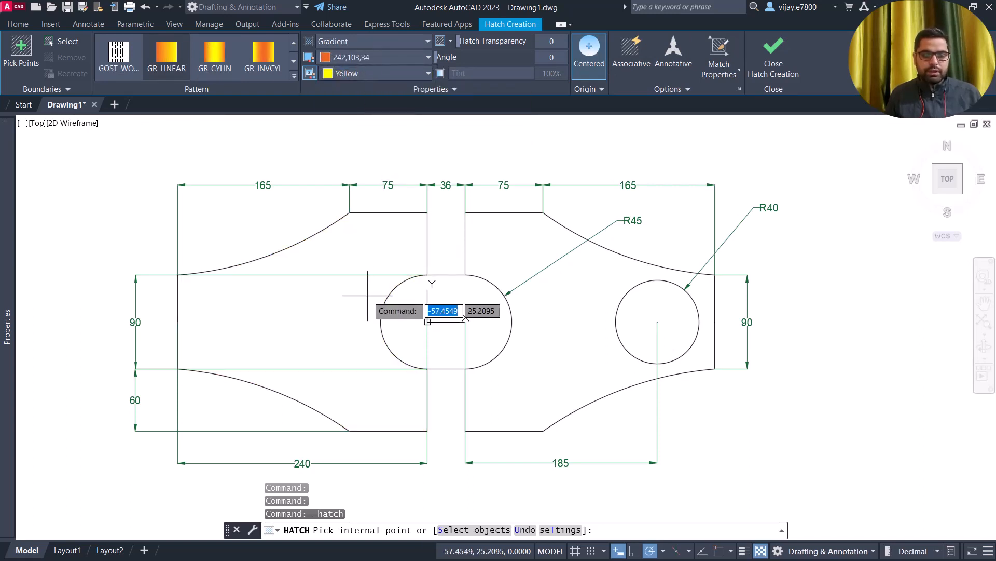
{"action": "left_click", "coordinate": [367, 247]}
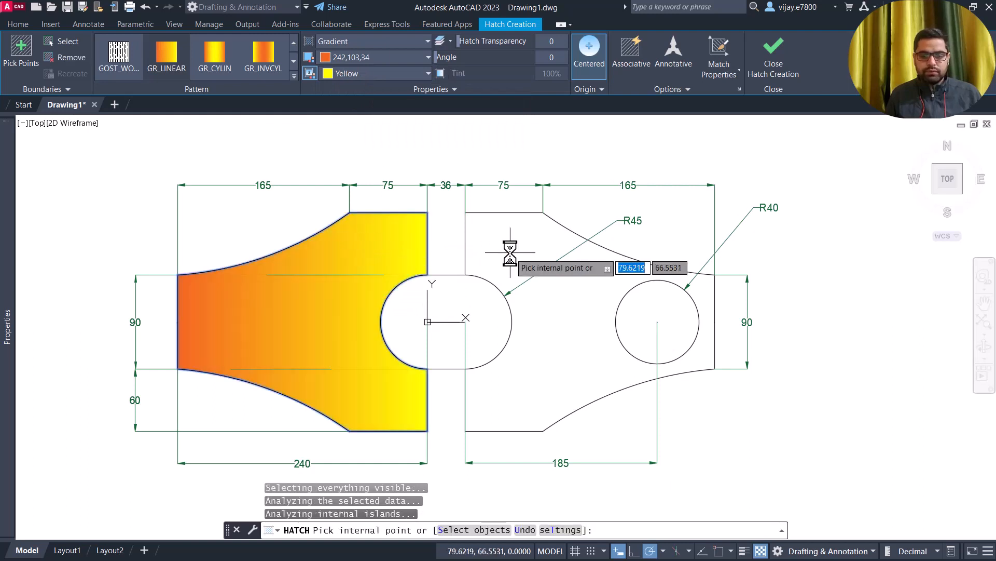
{"action": "left_click", "coordinate": [772, 57]}
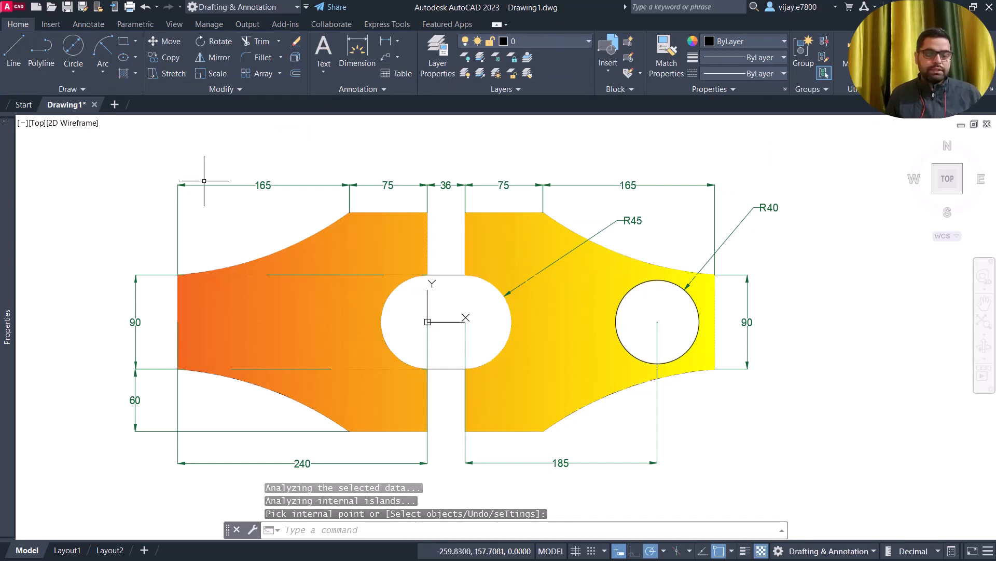
Start another gradient hatch and set its first colour to dark red 153,27,30
{"action": "left_click", "coordinate": [123, 73]}
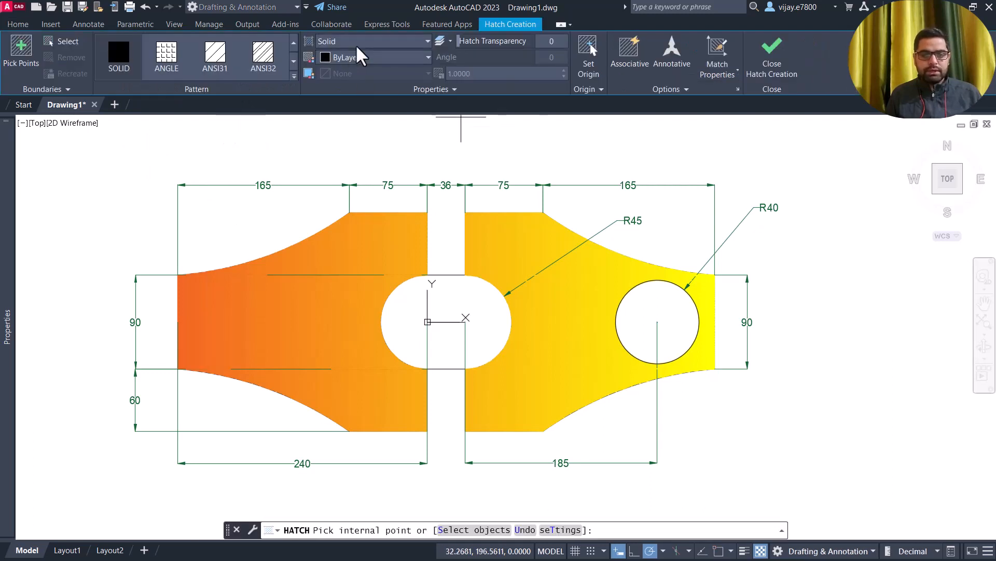
{"action": "left_click", "coordinate": [357, 45]}
{"action": "left_click", "coordinate": [358, 64]}
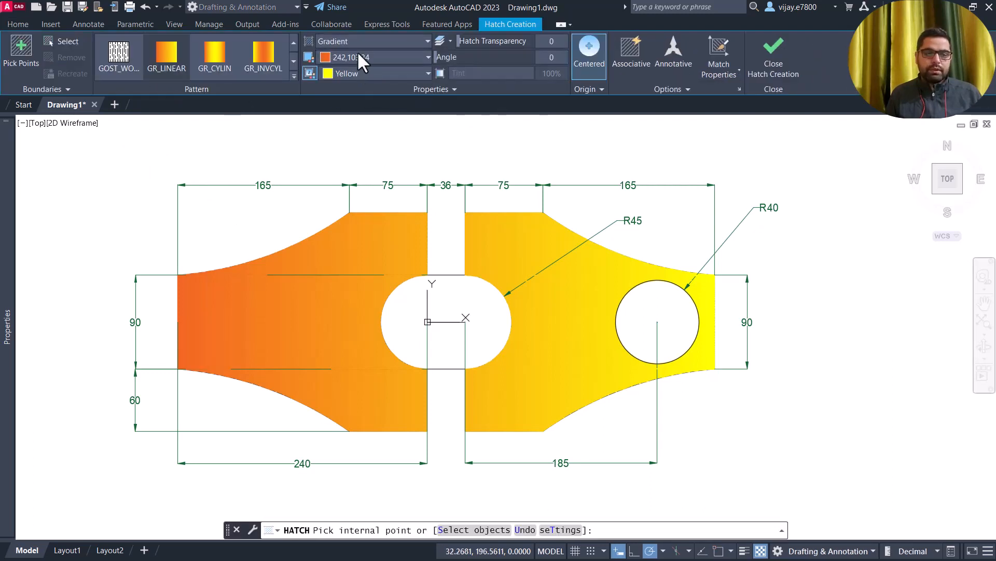
{"action": "left_click", "coordinate": [362, 58]}
{"action": "left_click", "coordinate": [363, 75]}
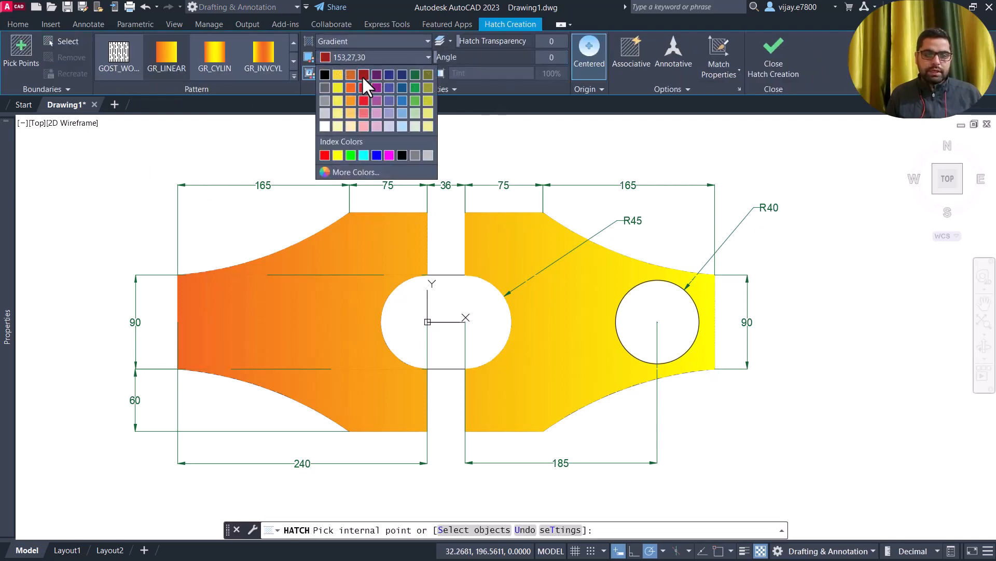
Try 254,204,102 and 248,153,30 as the gradient hatch's second colour
{"action": "left_click", "coordinate": [366, 72]}
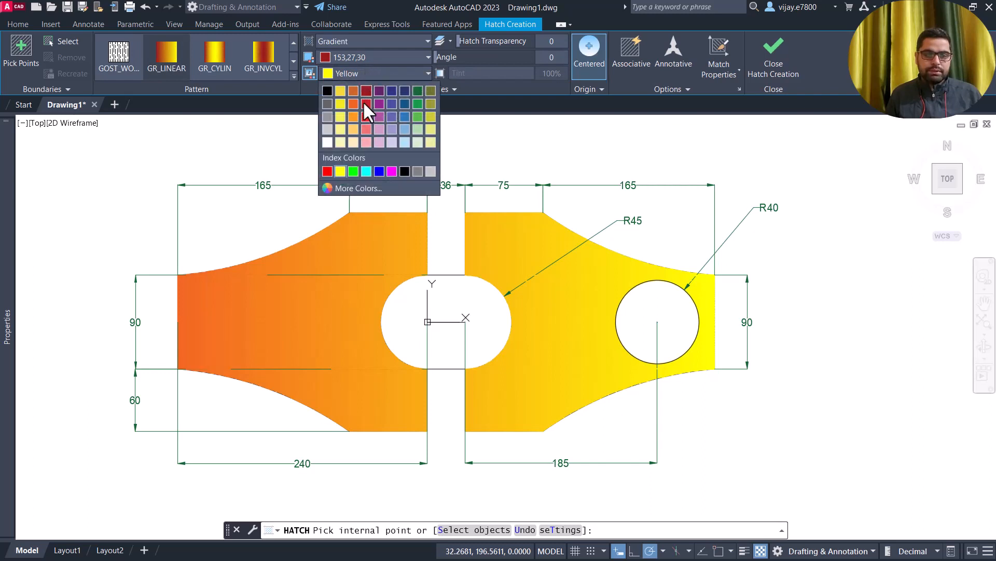
{"action": "left_click", "coordinate": [353, 131]}
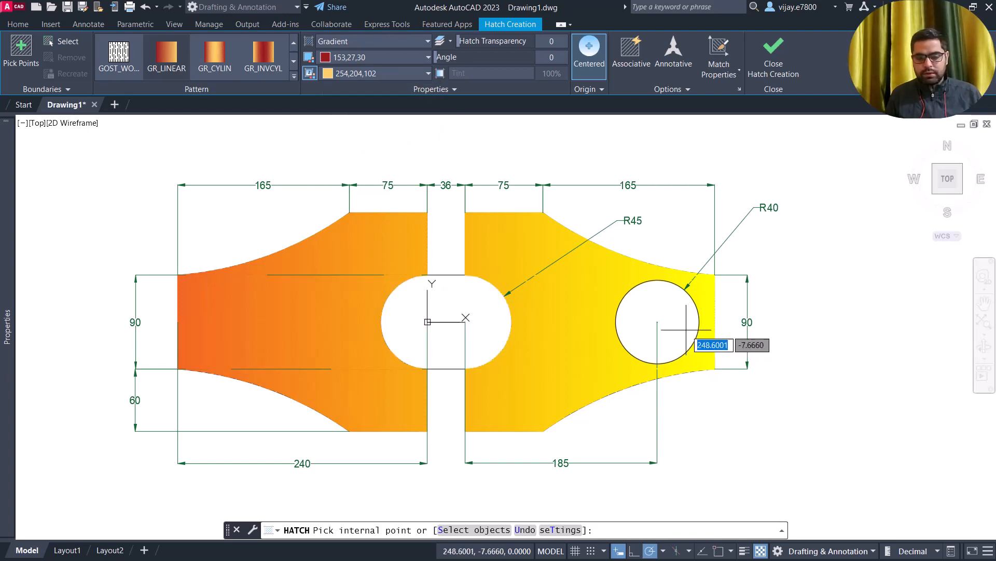
{"action": "left_click", "coordinate": [381, 73]}
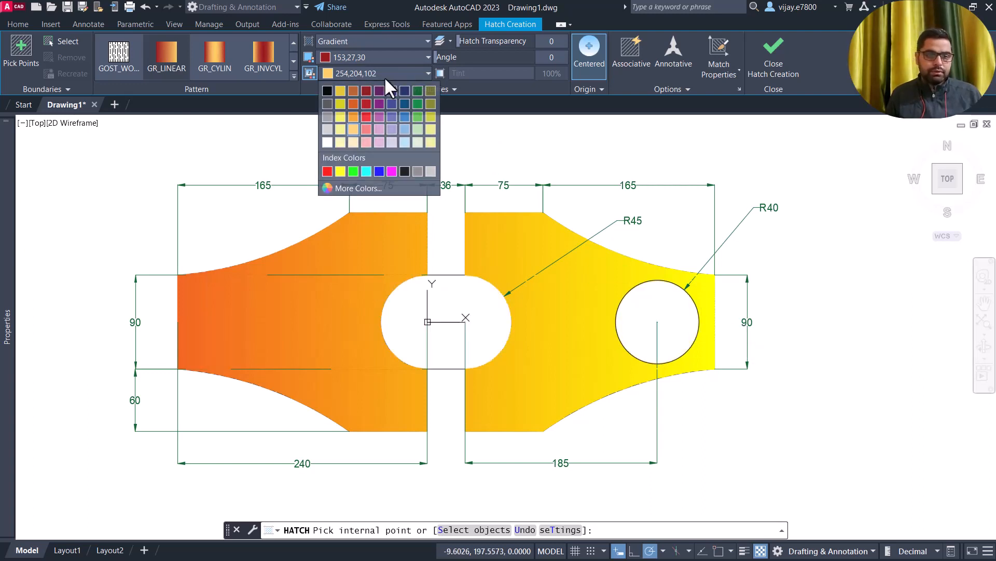
{"action": "left_click", "coordinate": [354, 115]}
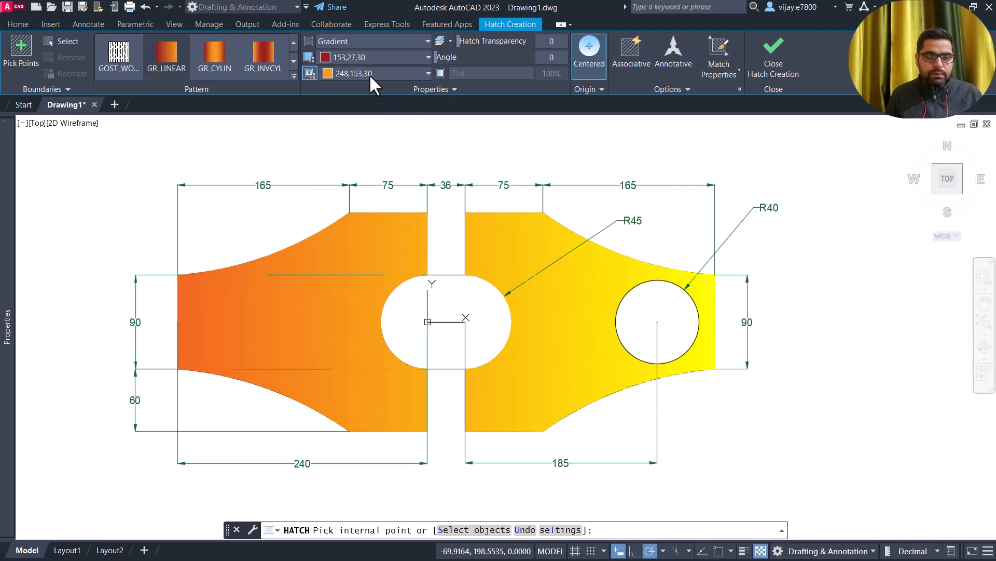
Set the gradient's second colour to red 237,31,36 and fill the central slot and the circular hole
{"action": "left_click", "coordinate": [369, 73]}
{"action": "left_click", "coordinate": [367, 111]}
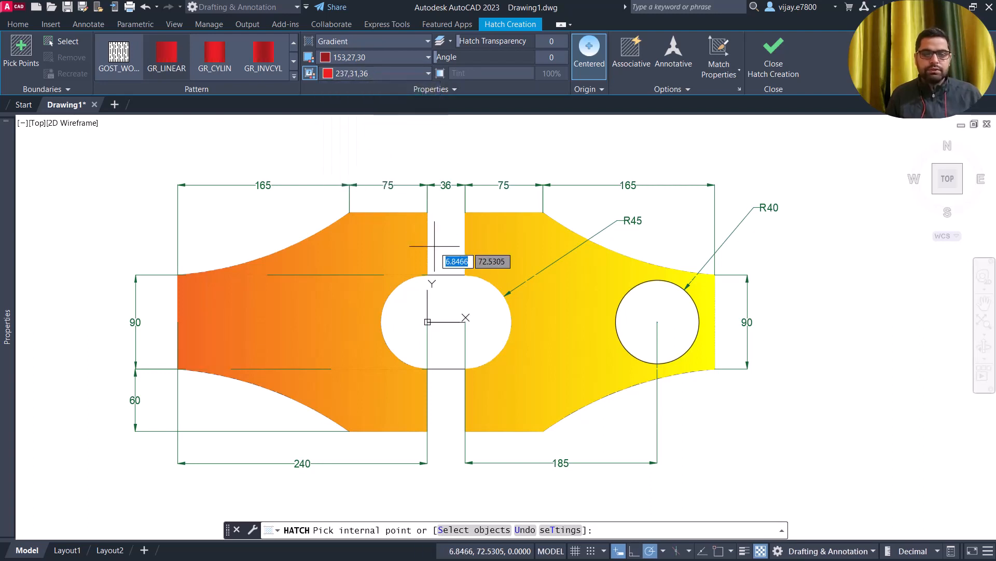
{"action": "left_click", "coordinate": [498, 293]}
{"action": "left_click", "coordinate": [659, 319]}
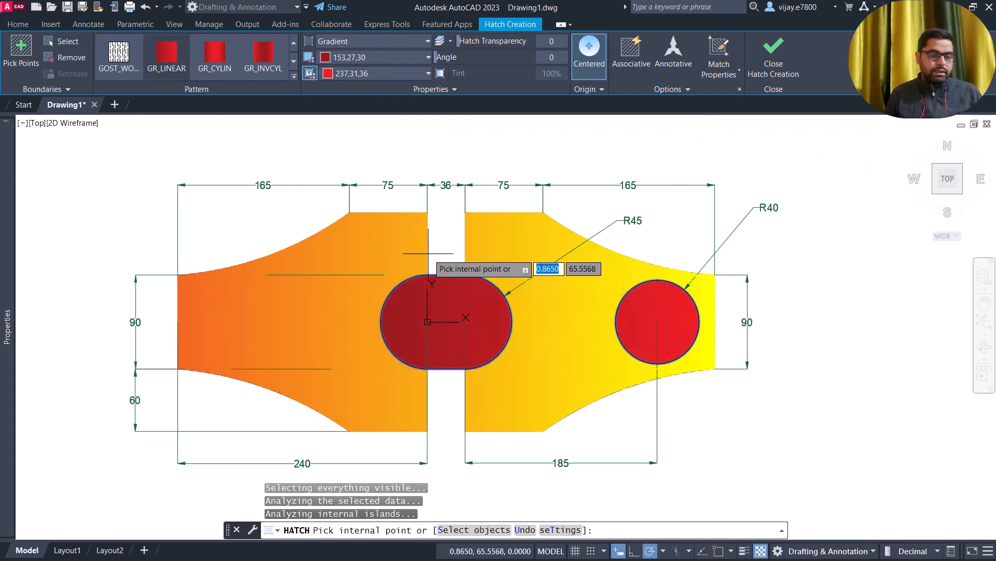
{"action": "mouse_move", "coordinate": [5, 327]}
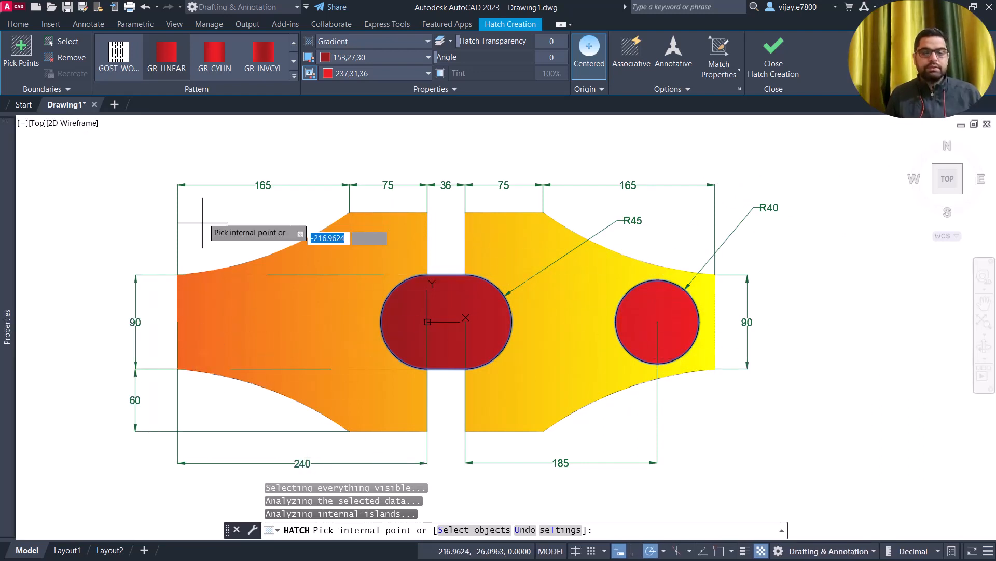
{"action": "left_click", "coordinate": [765, 57]}
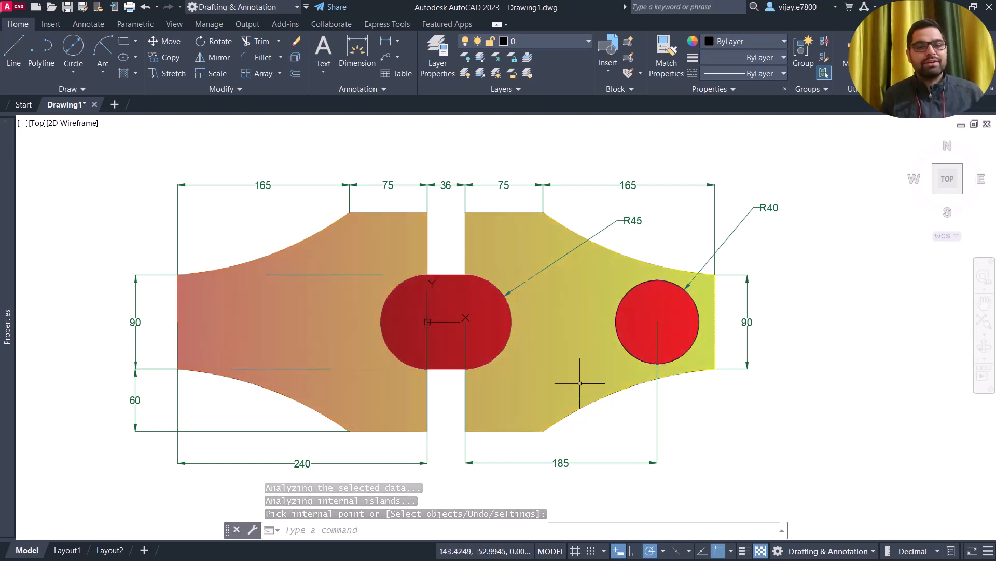
{"action": "key", "text": "Return"}
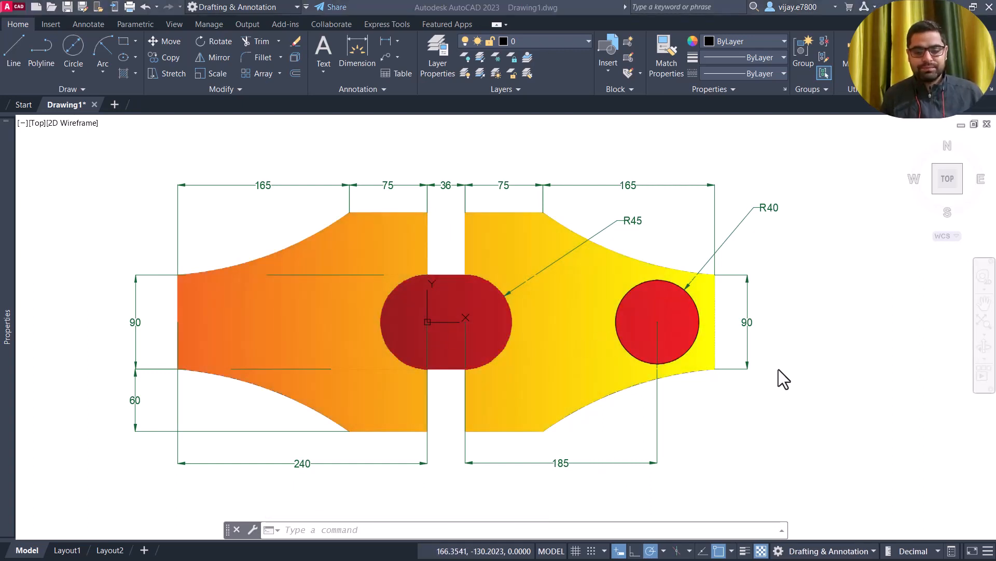